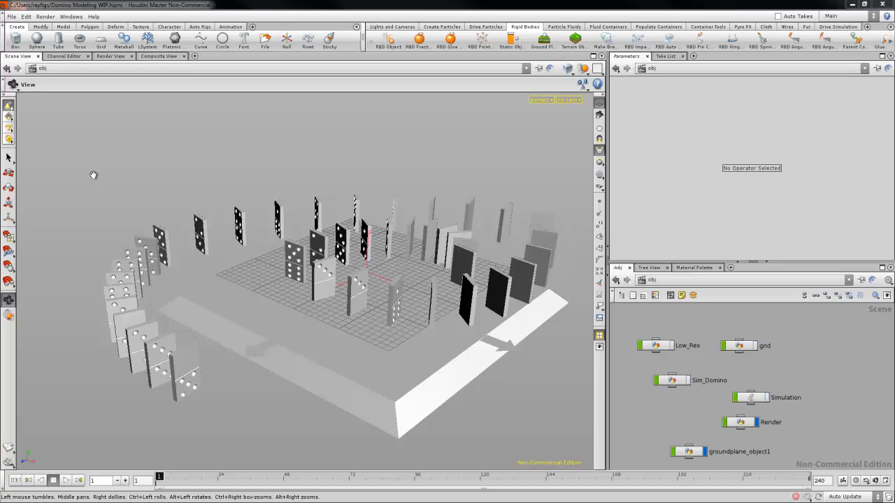
Play the domino simulation for a while and examine the falling dominoes from several angles.
drag(207, 214, 212, 219)
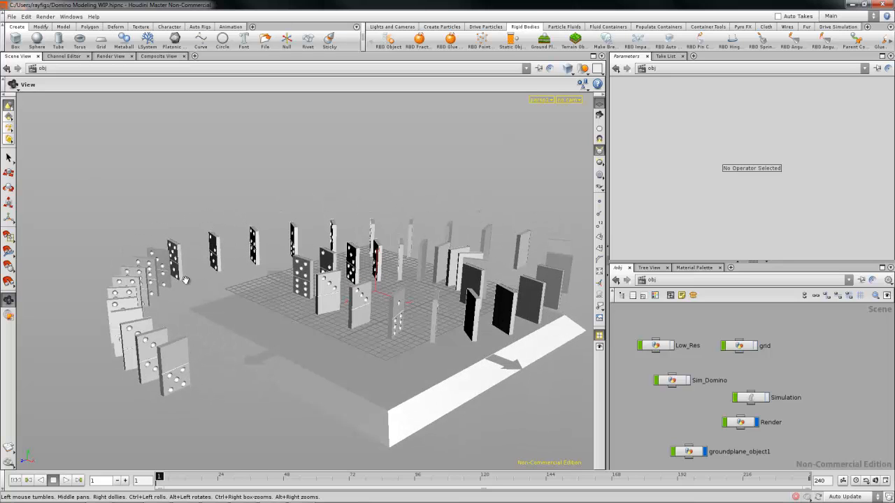
drag(174, 280, 233, 388)
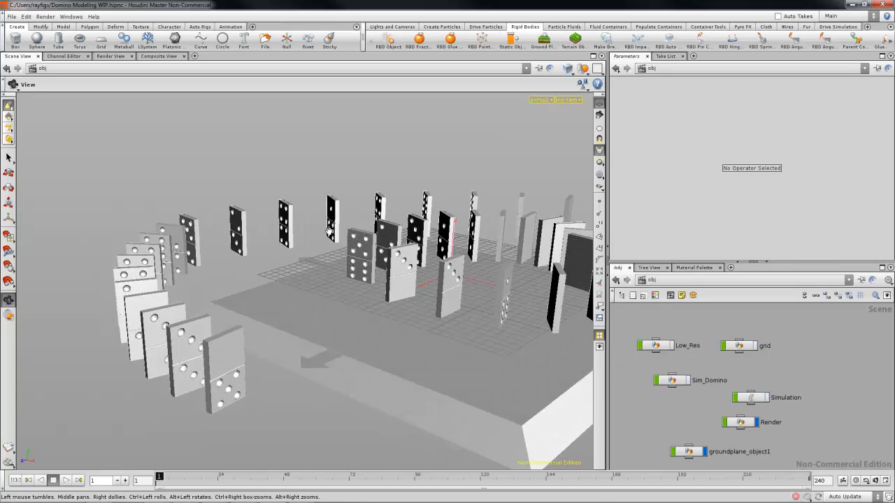
drag(497, 290, 158, 281)
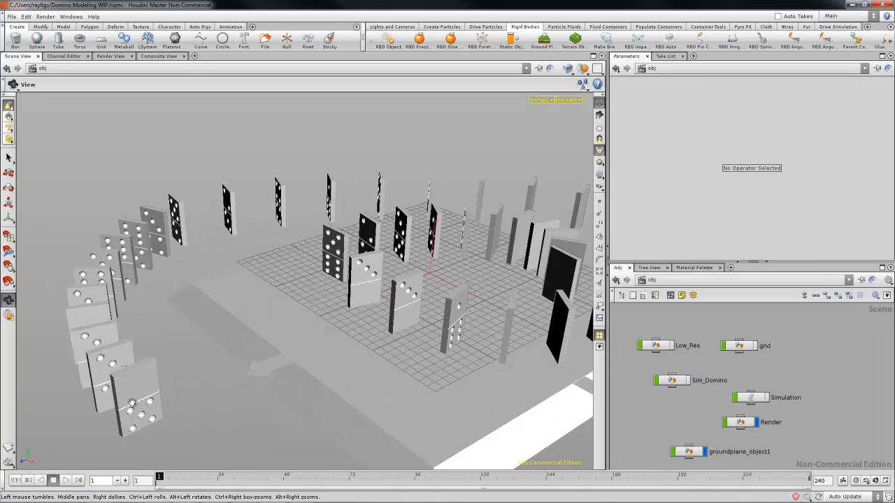
drag(132, 242, 210, 456)
drag(97, 418, 107, 439)
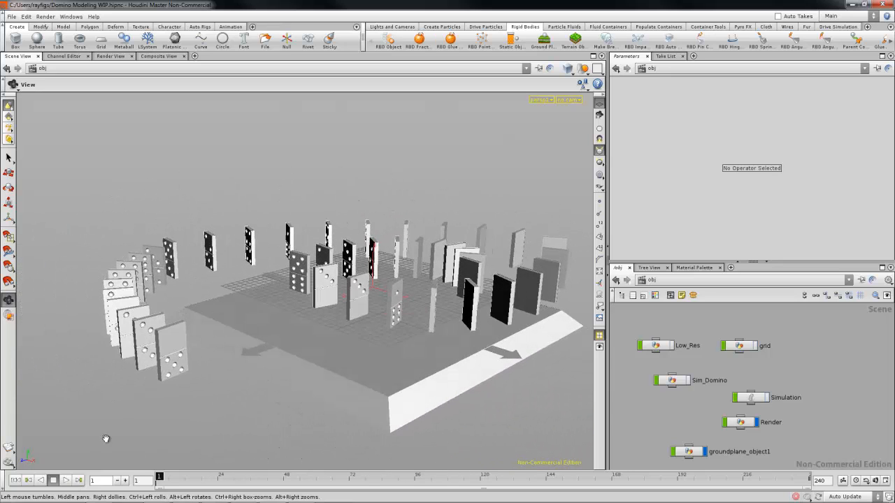
click(67, 480)
drag(277, 297, 251, 299)
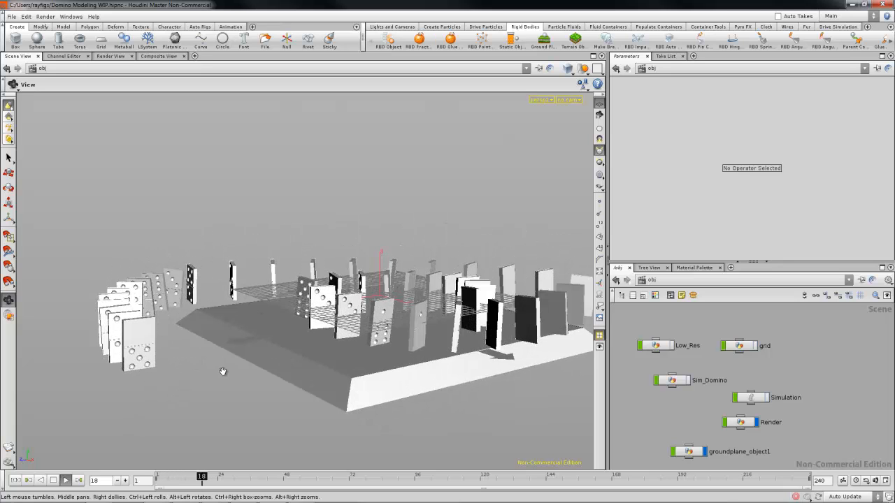
drag(195, 351, 175, 372)
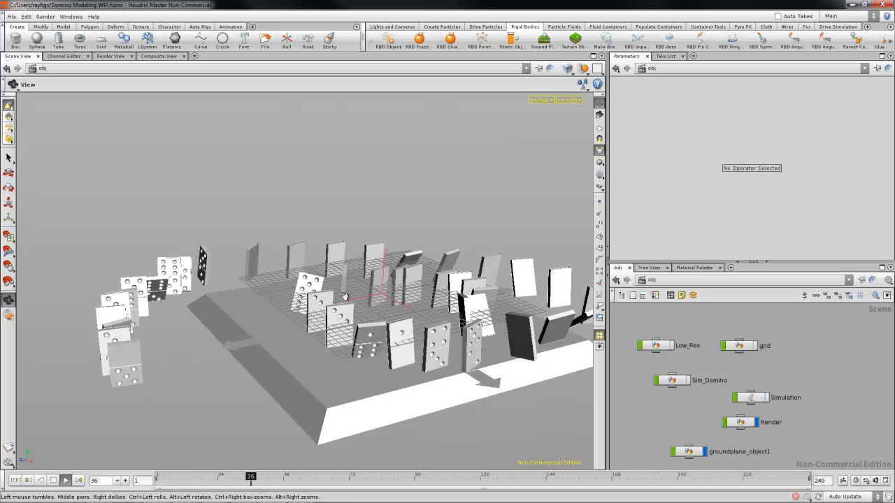
drag(329, 311, 365, 308)
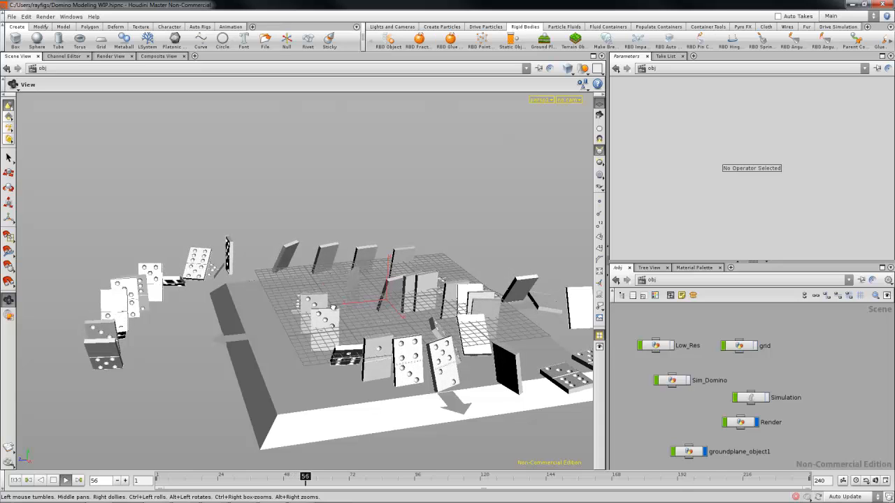
drag(365, 308, 341, 311)
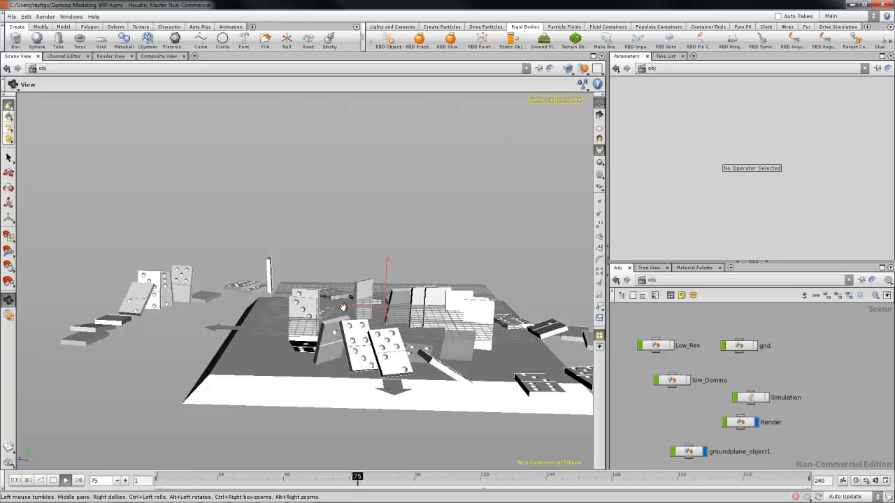
click(53, 480)
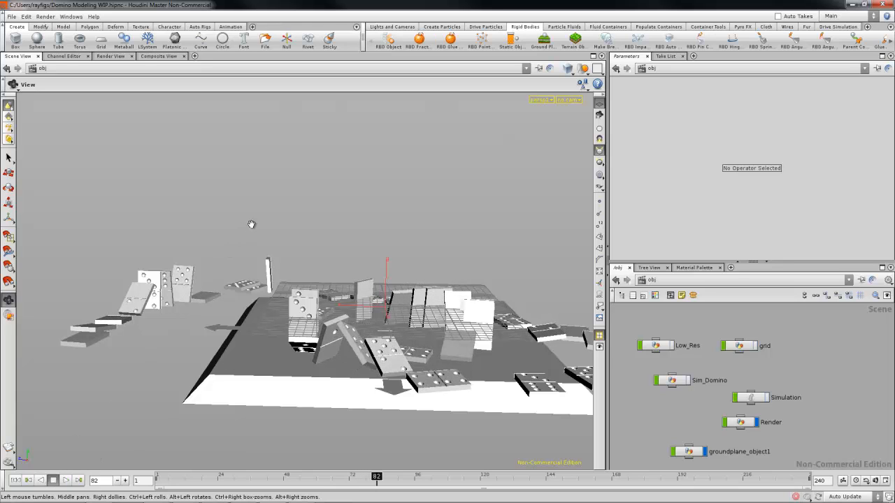
Start a new empty scene, discarding the changes to the domino file.
key(ctrl+n)
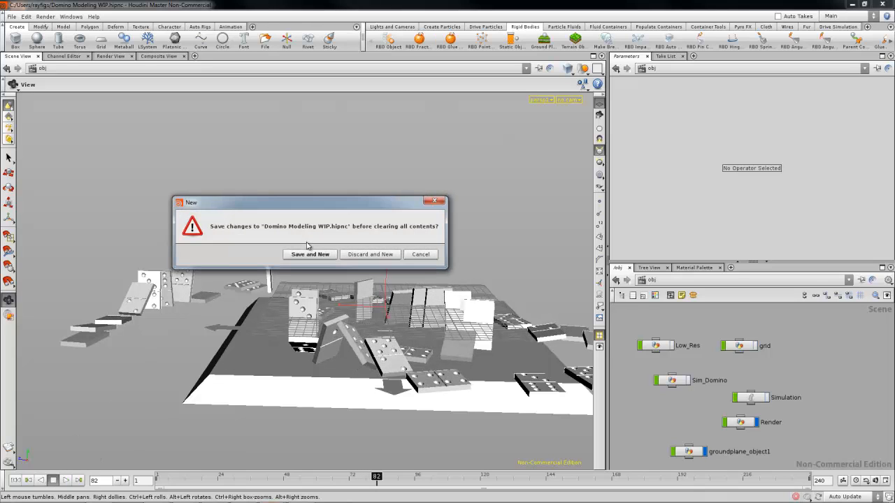
click(362, 257)
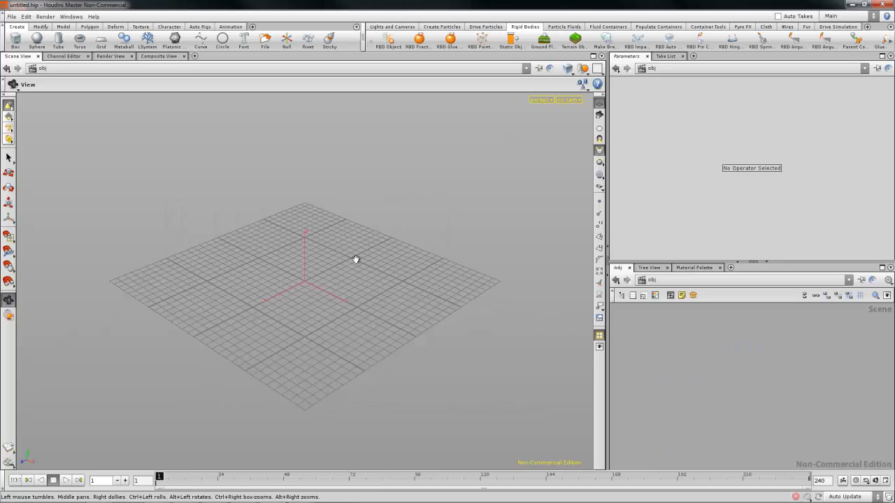
drag(347, 275, 316, 269)
middle_drag(326, 281, 342, 307)
drag(341, 307, 344, 235)
right_drag(343, 236, 352, 288)
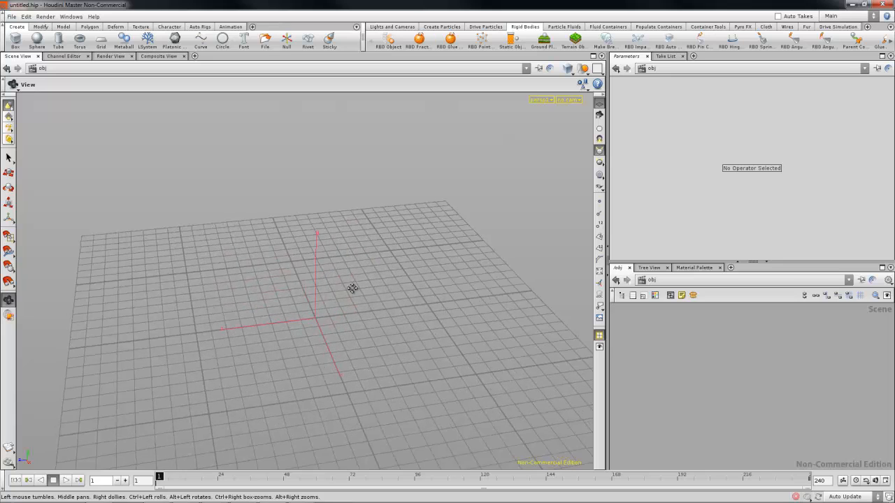
drag(353, 288, 455, 282)
Add a Geometry object to the scene network.
key(Tab)
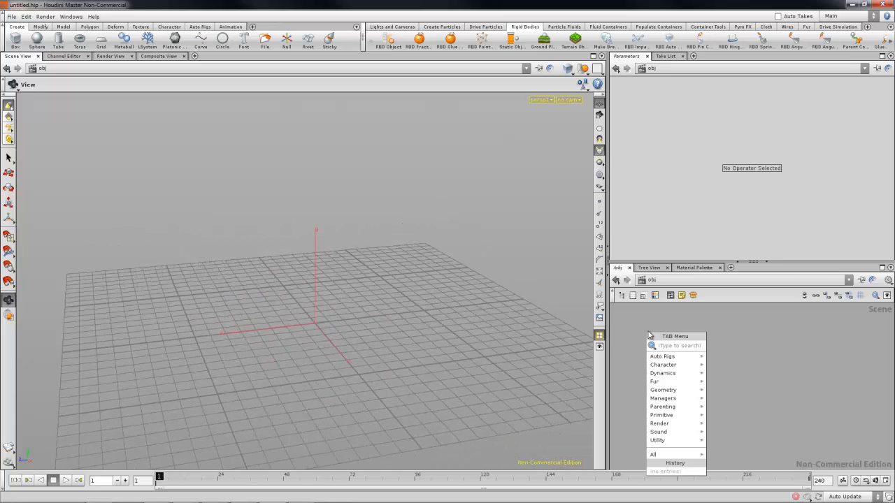
text(geo)
key(Return)
click(647, 330)
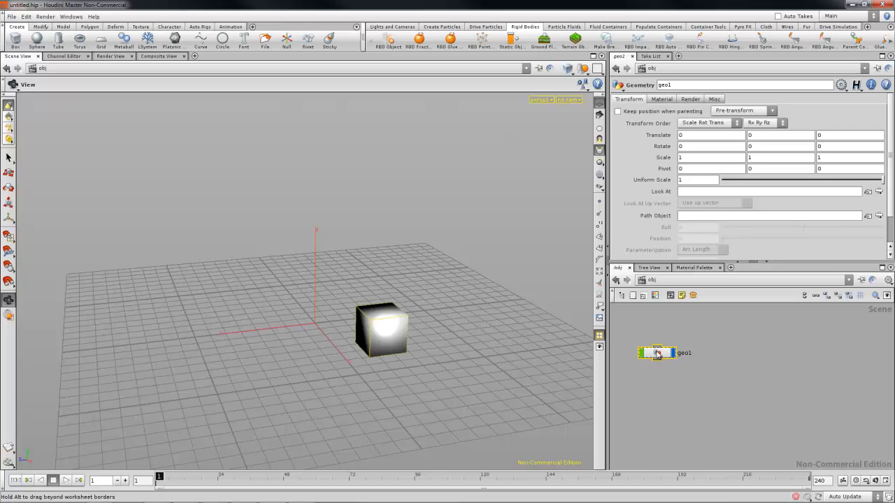
Go inside the Geometry object and delete its default file node.
double_click(657, 352)
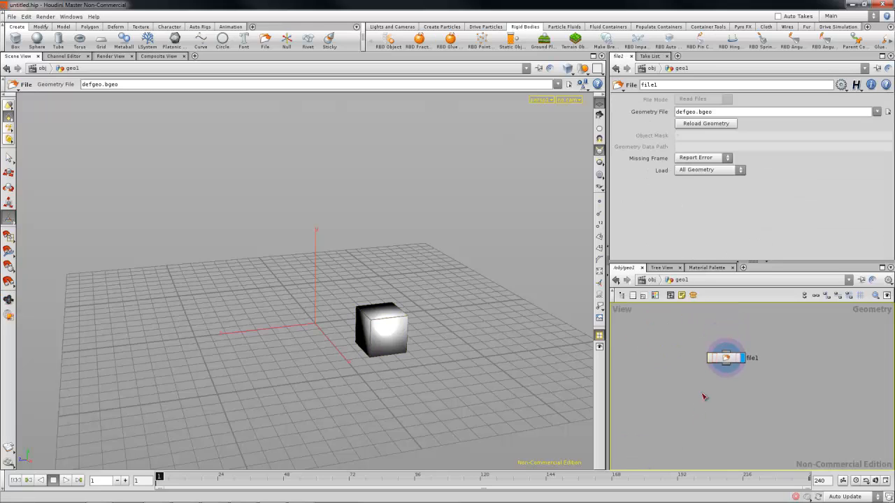
click(726, 358)
key(Delete)
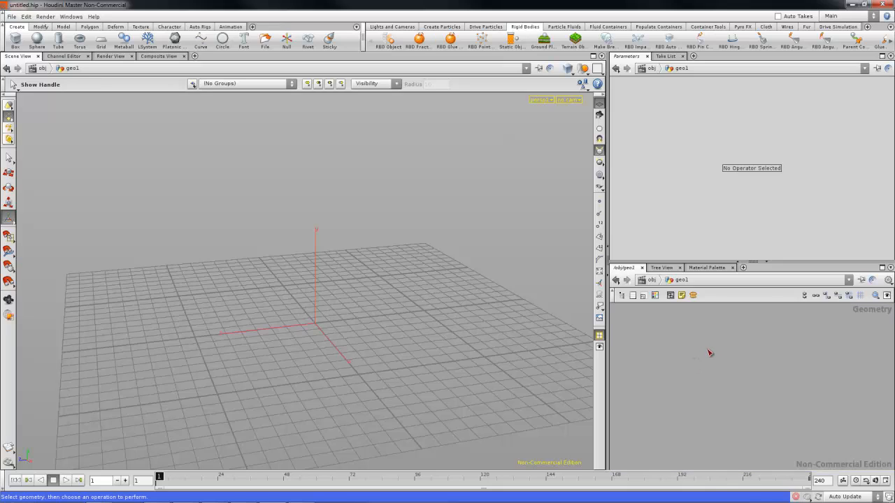
Add a Box node to the empty geometry network.
key(Tab)
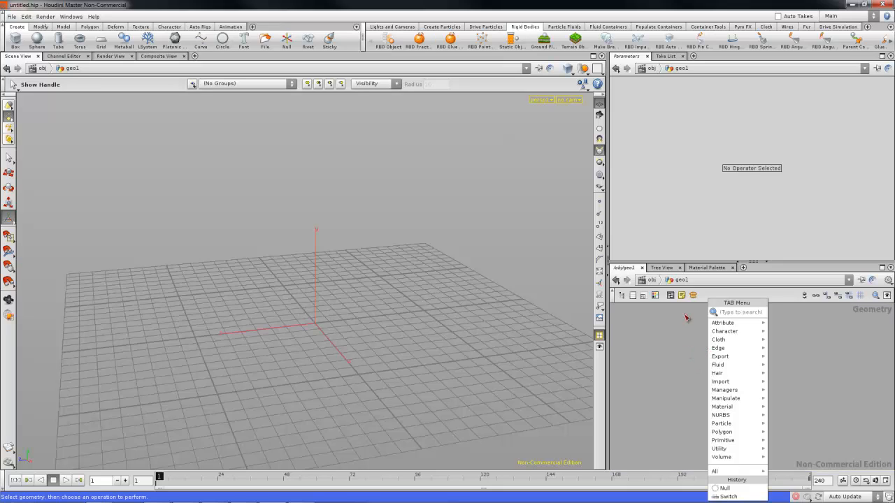
mouse_move(710, 349)
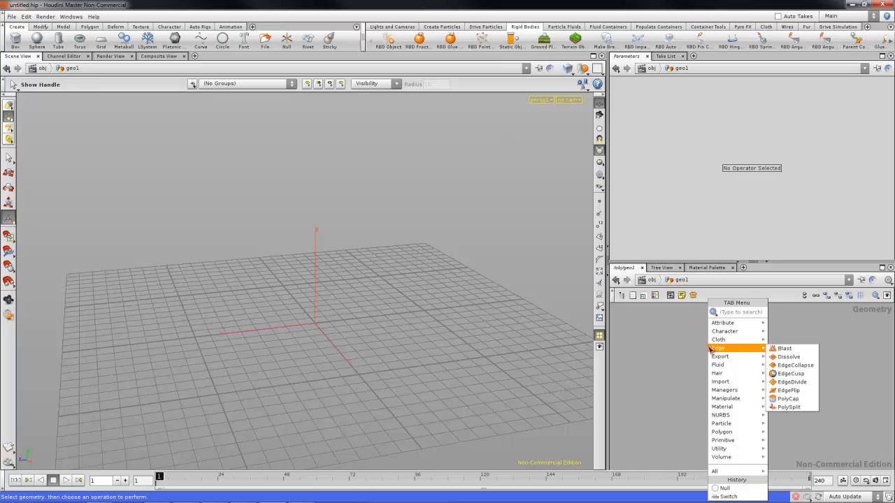
text(box)
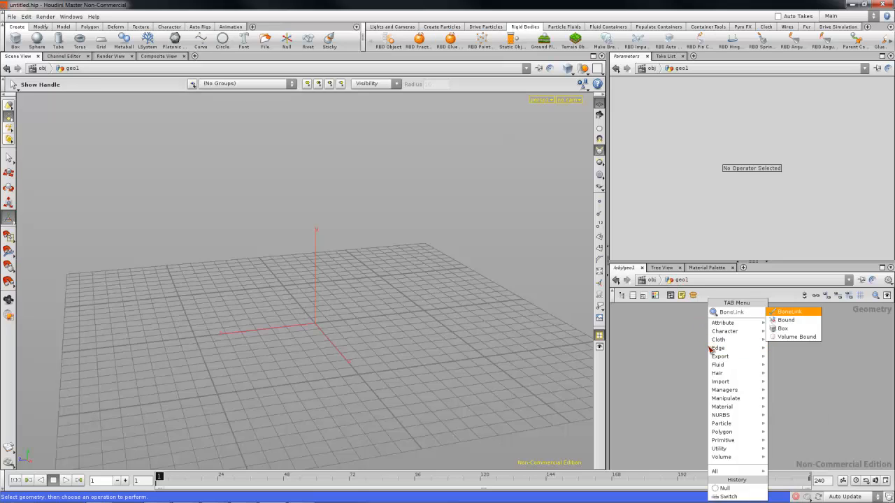
key(Return)
click(709, 349)
drag(710, 349, 675, 353)
alt+drag(383, 339, 327, 335)
right_click(772, 121)
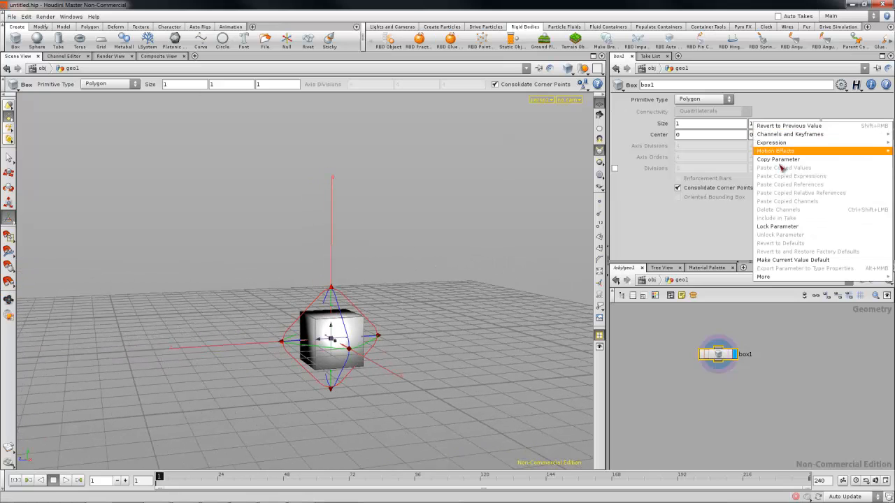
click(783, 160)
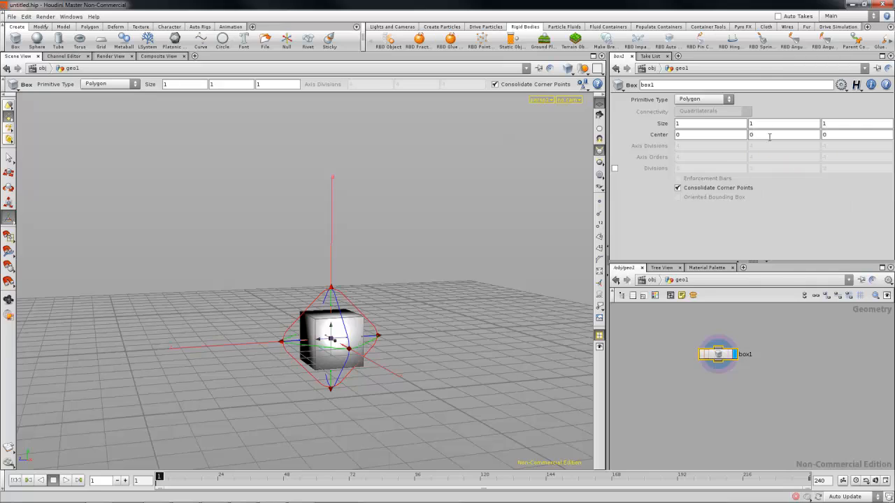
right_click(763, 136)
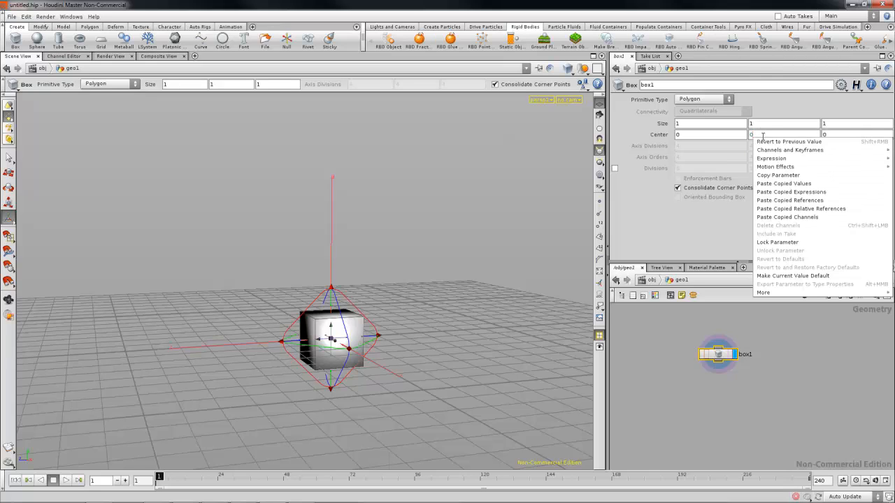
click(767, 115)
click(424, 253)
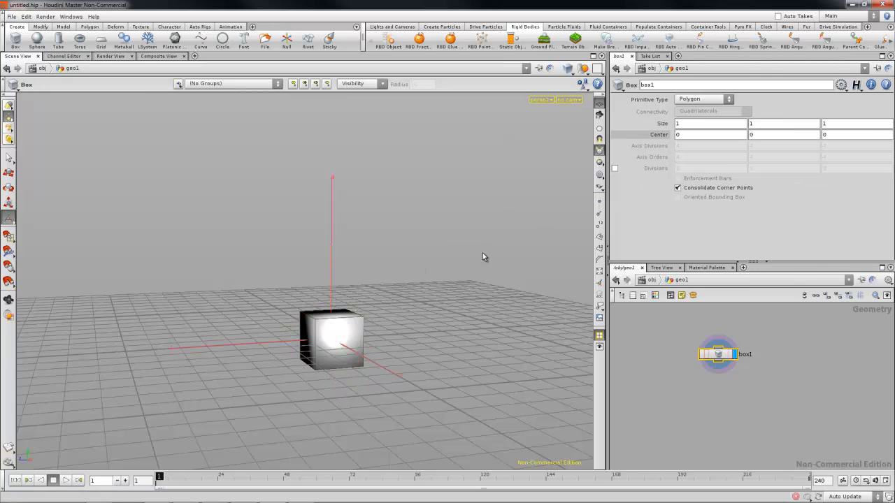
Raise the box onto the grid by setting its Y center to 0.5.
alt+drag(384, 242, 402, 236)
scroll(370, 234, up, 3)
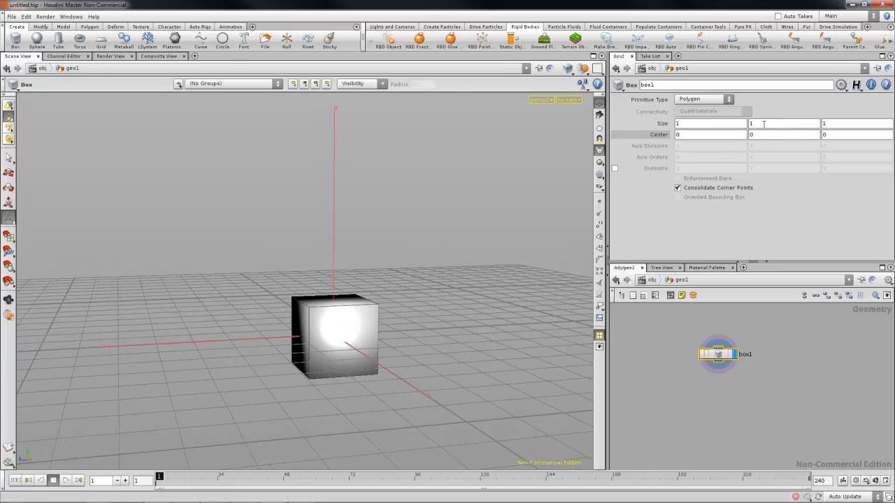
middle_drag(756, 137, 783, 144)
alt+drag(384, 231, 387, 253)
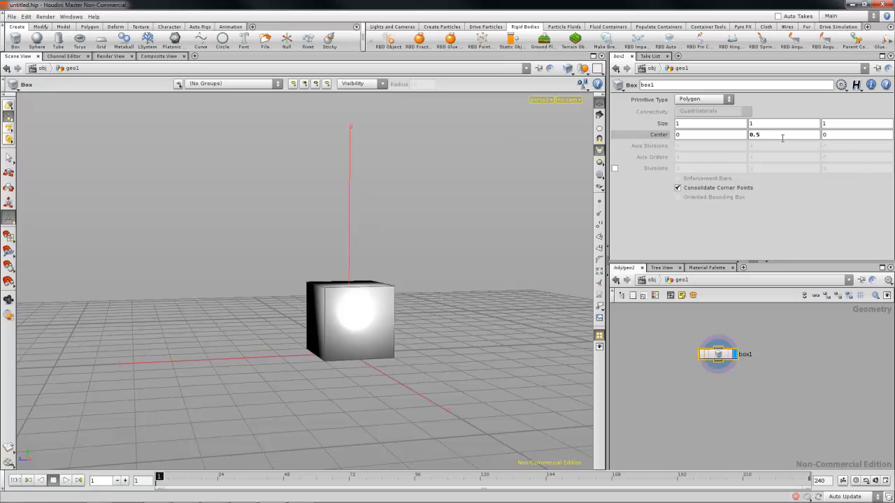
Try stretching the box to a Y size of 2.7, and undo the change.
alt+drag(487, 230, 423, 241)
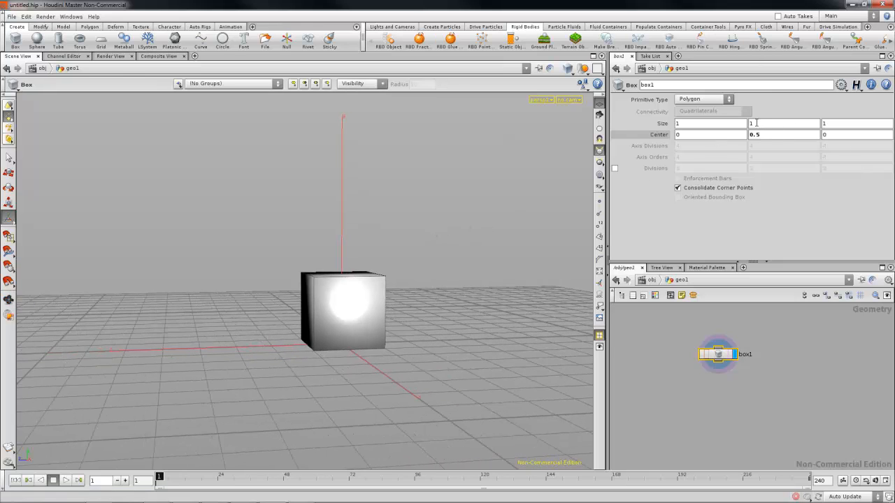
middle_drag(755, 124, 821, 129)
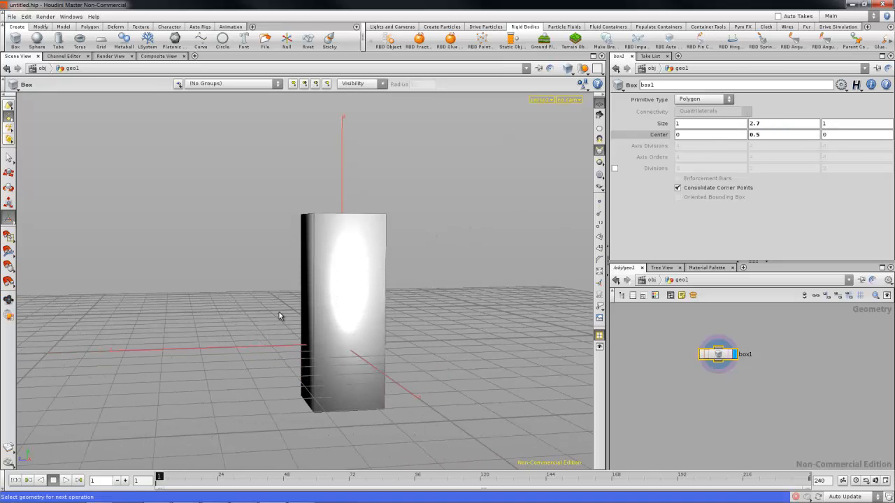
alt+drag(329, 250, 373, 254)
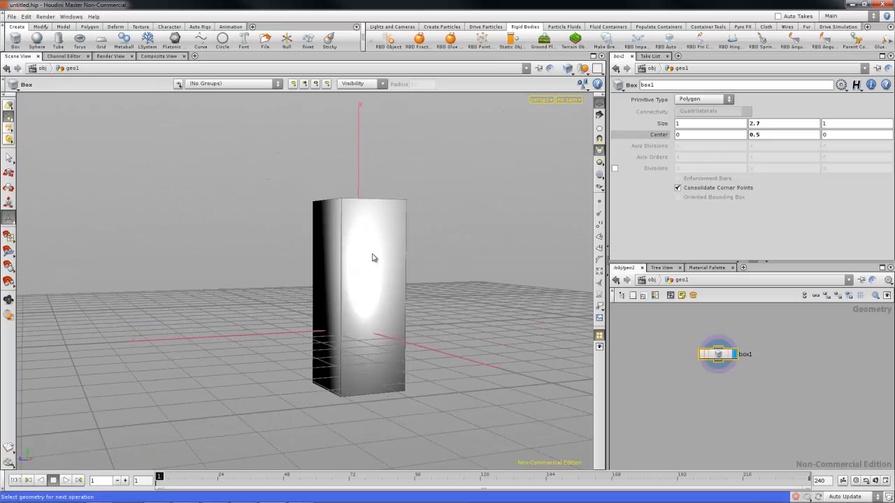
key(ctrl+z)
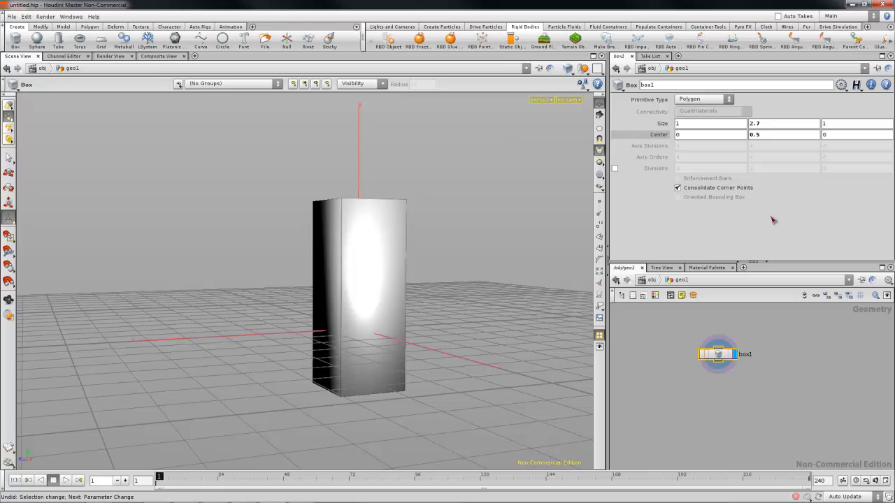
key(ctrl+z)
Set the box's Y size to 4.
scroll(455, 223, up, 5)
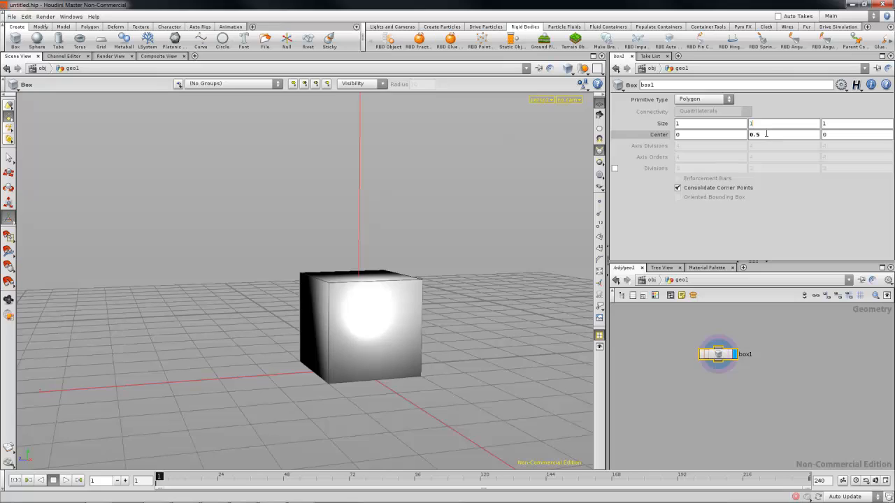
key(Return)
drag(686, 136, 674, 136)
drag(757, 124, 746, 127)
text(4)
key(Return)
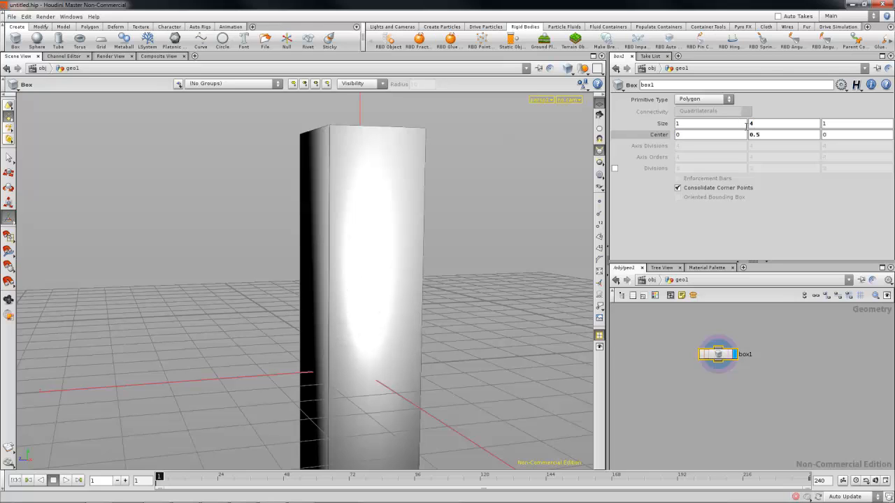
Set the box's Y center to 2 and check its position on the grid.
text(2)
key(Return)
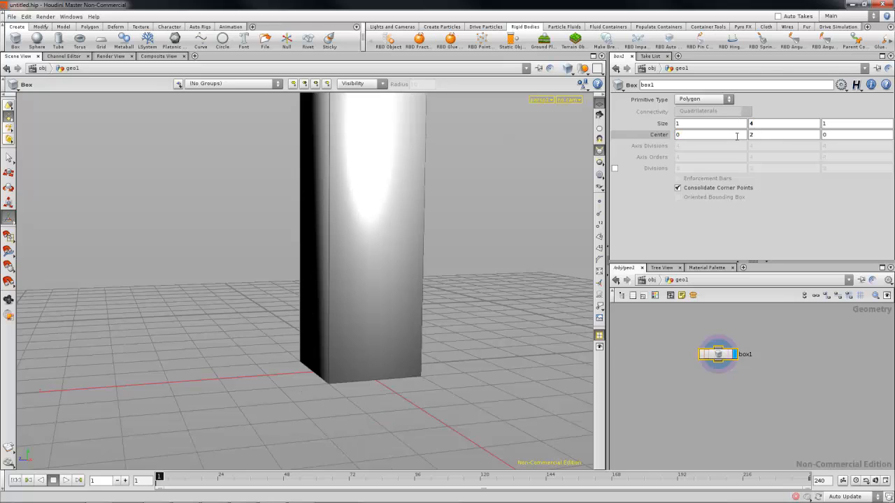
key(Escape)
drag(445, 249, 441, 247)
right_drag(441, 247, 418, 322)
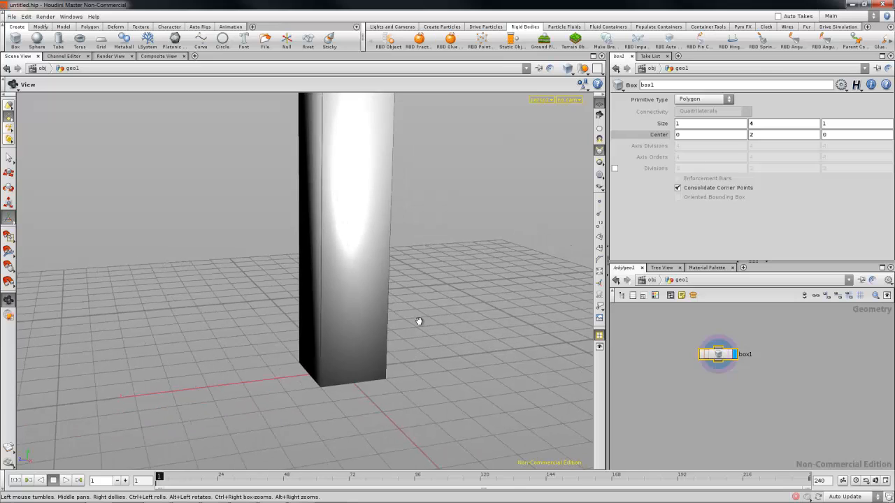
middle_drag(418, 321, 421, 379)
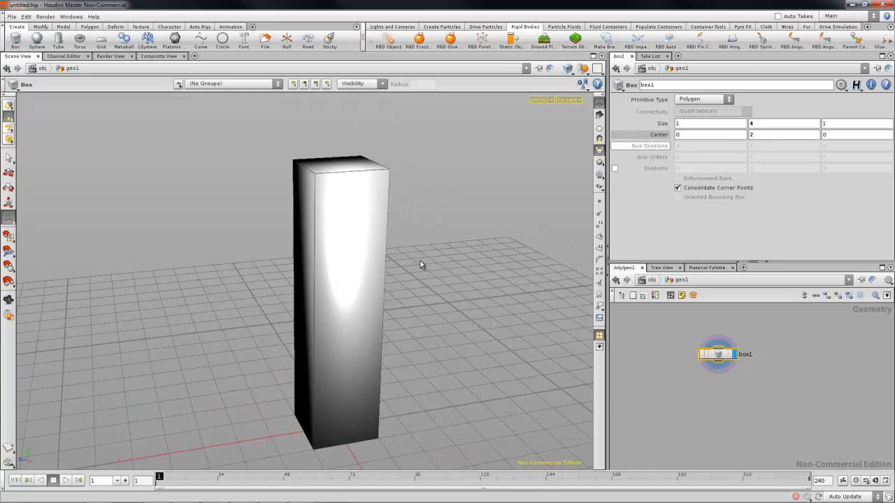
alt+drag(418, 262, 331, 145)
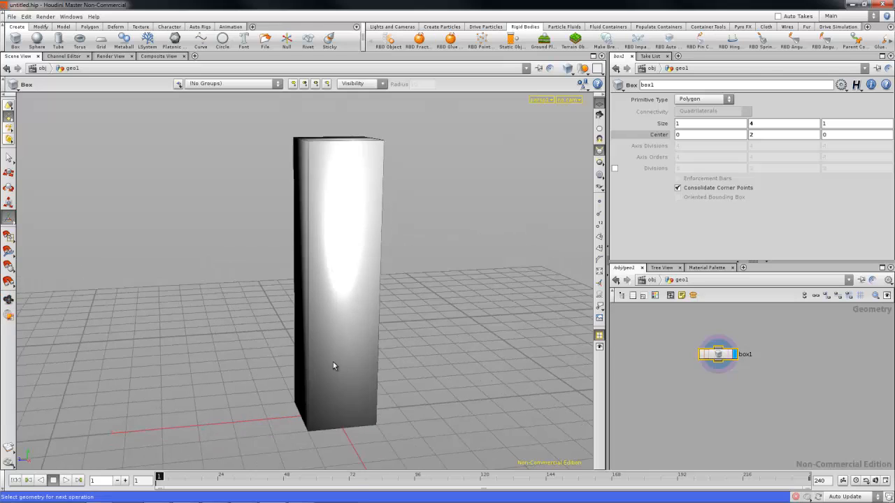
Link the box's Y center to its Y size by pasting the copied relative reference, ch("sizey").
right_click(759, 135)
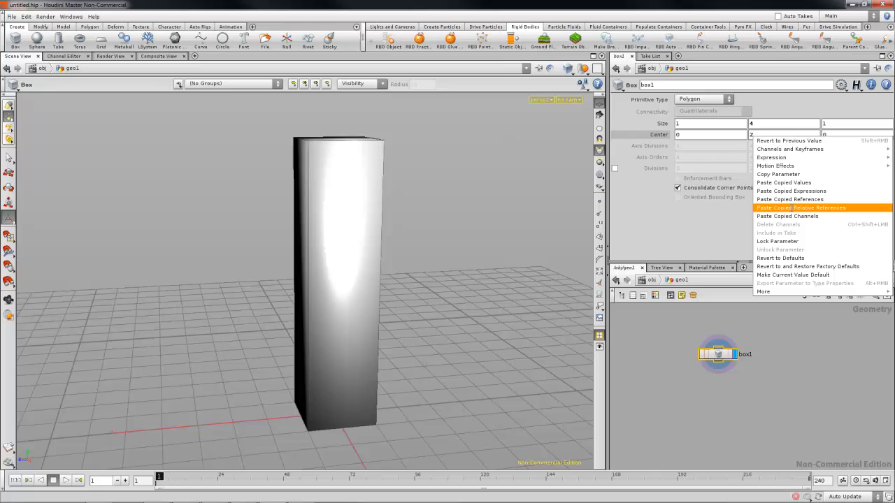
click(783, 207)
alt+drag(455, 202, 473, 198)
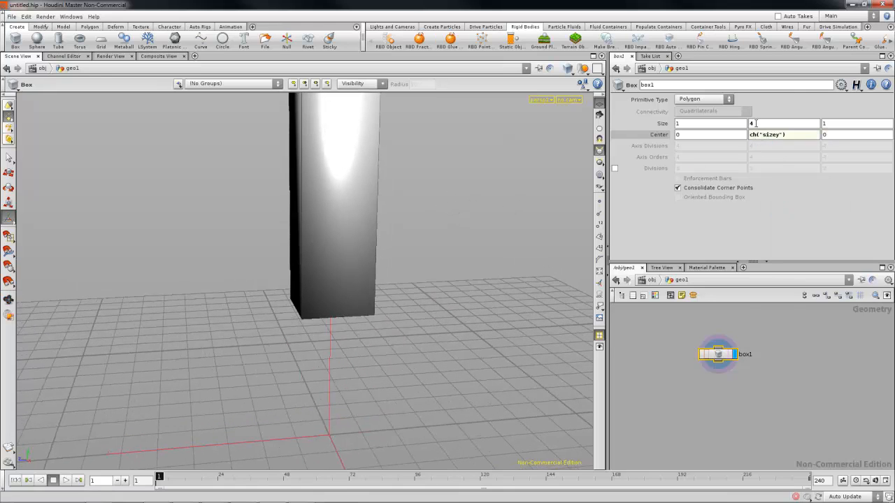
Change the box's Y center expression to ch("sizey")/2 so the center follows half the height.
click(792, 136)
click(784, 205)
click(663, 137)
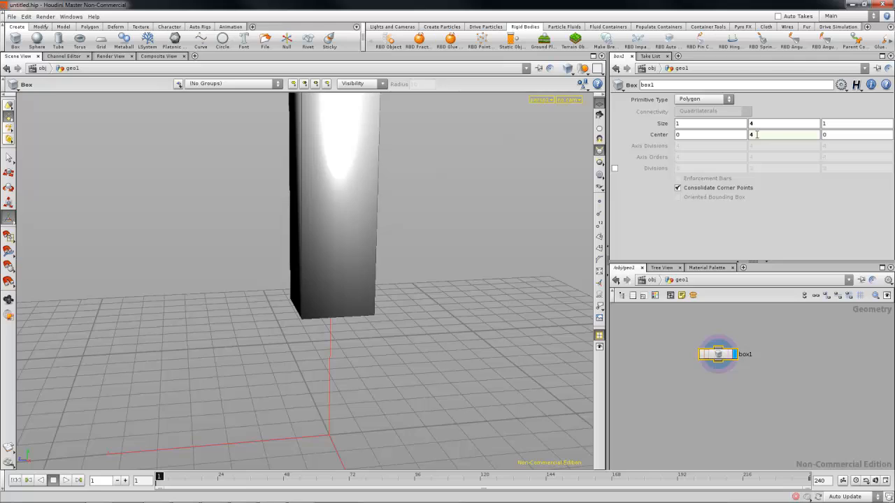
text(ch("sizey")/2)
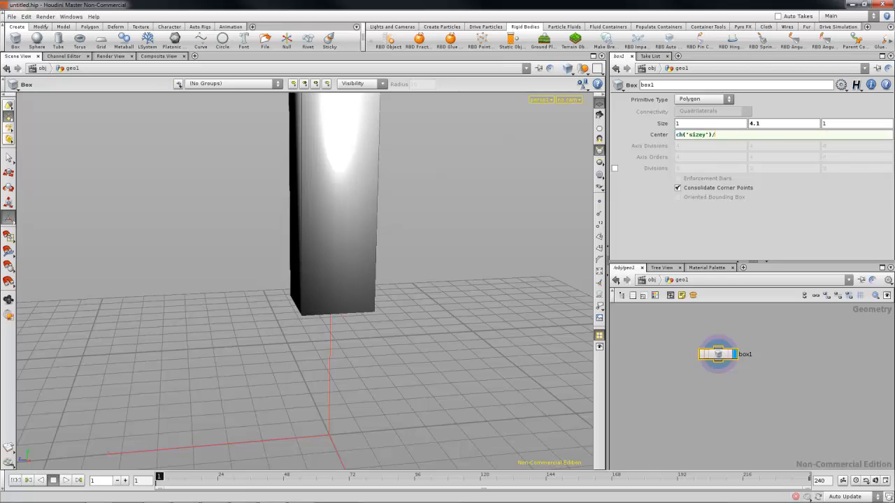
key(Return)
alt+middle_drag(349, 218, 347, 206)
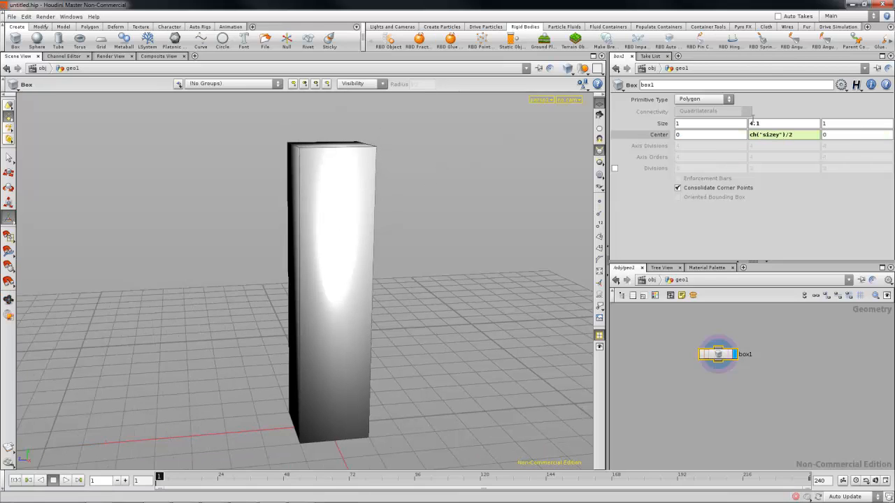
Set the box's Y size to 3.7 and check that the base stays on the grid.
mouse_move(769, 123)
middle_down()
mouse_move(664, 126)
mouse_move(755, 124)
middle_up()
alt+drag(460, 195, 424, 168)
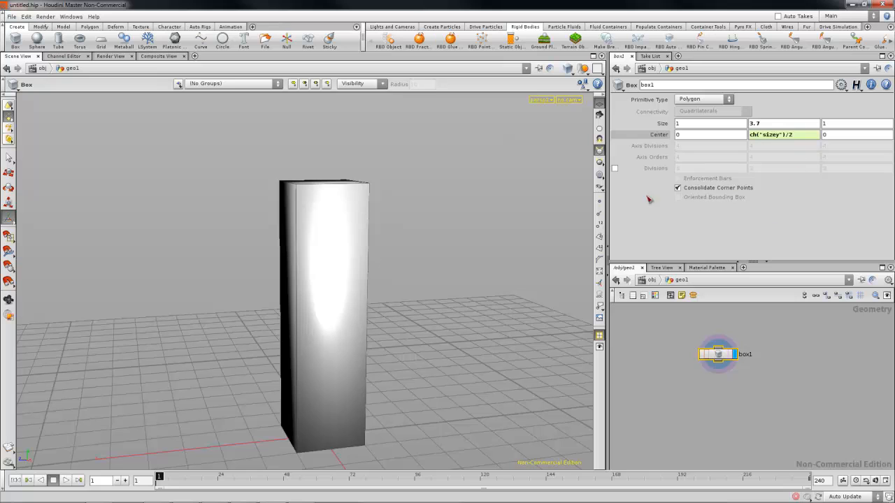
alt+drag(449, 235, 490, 251)
Give the box domino proportions by setting its X size to 0.4 and its Z size to 2.6.
middle_drag(694, 124, 653, 126)
middle_drag(848, 126, 888, 125)
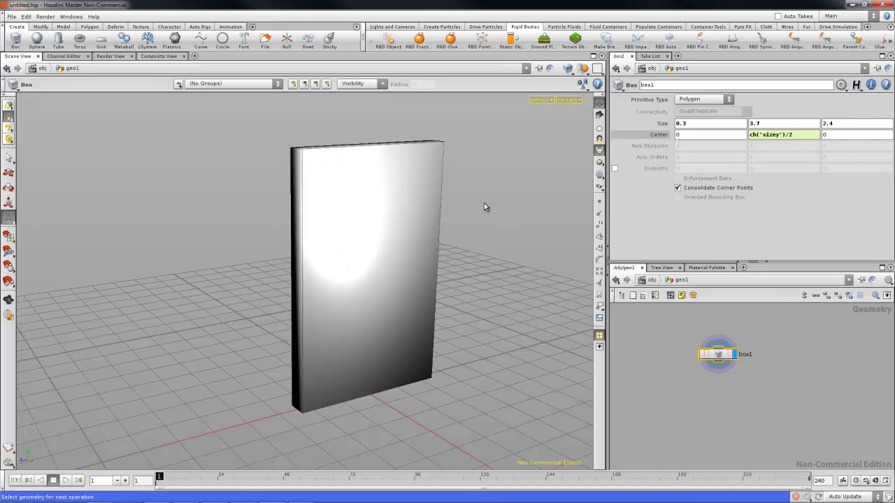
mouse_move(455, 239)
mouse_down()
mouse_move(485, 220)
mouse_move(436, 219)
mouse_move(443, 241)
mouse_up()
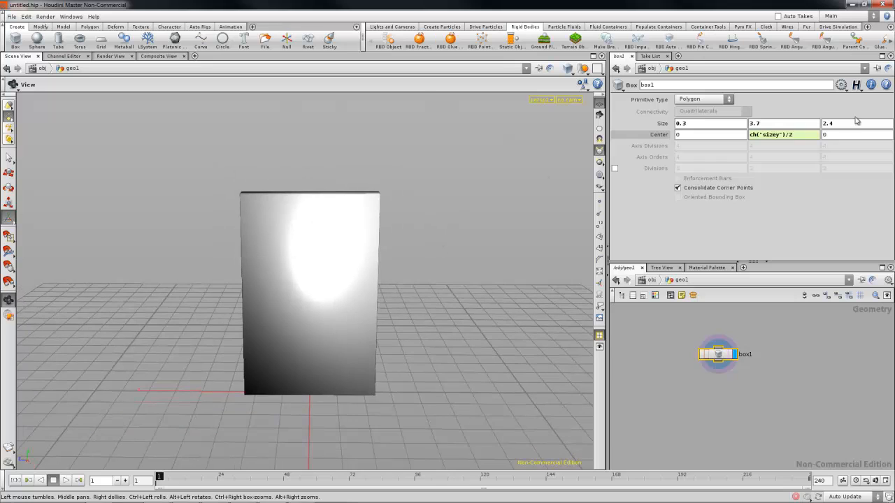
mouse_move(845, 122)
middle_down()
mouse_move(858, 128)
mouse_move(851, 131)
middle_up()
middle_drag(696, 123, 699, 124)
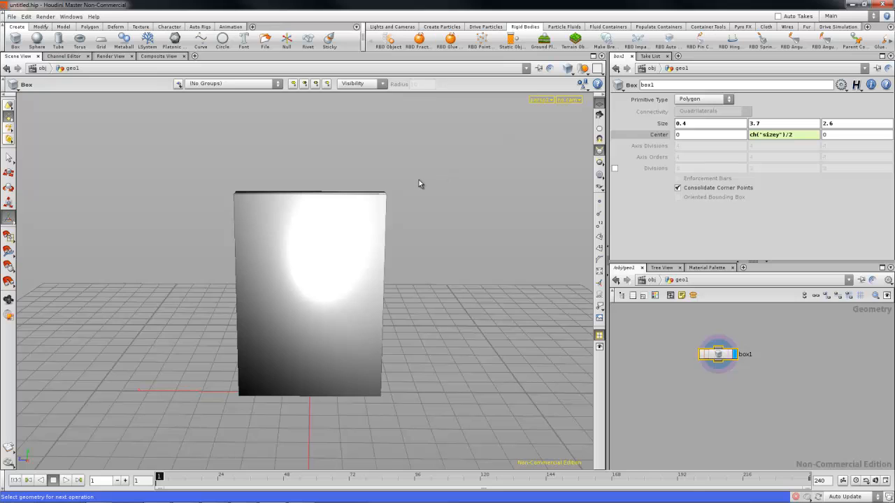
Examine the domino's shape and proportions from several angles.
key(Escape)
drag(355, 230, 297, 236)
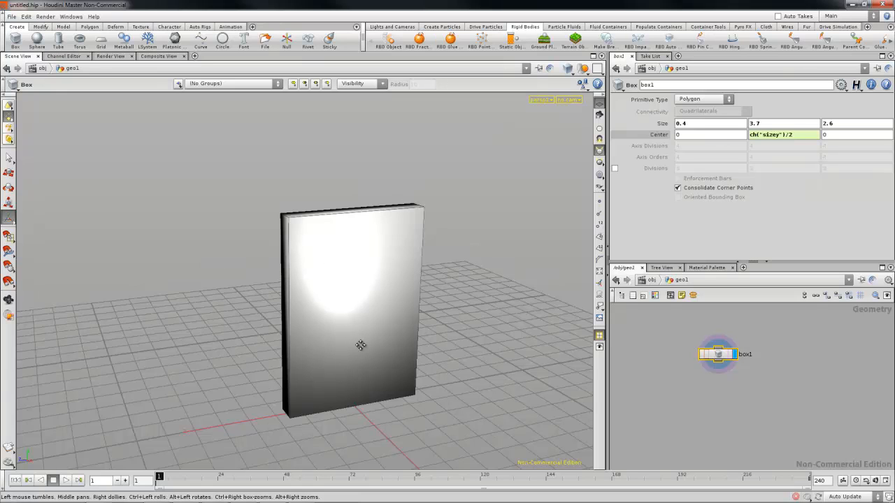
alt+drag(360, 343, 416, 178)
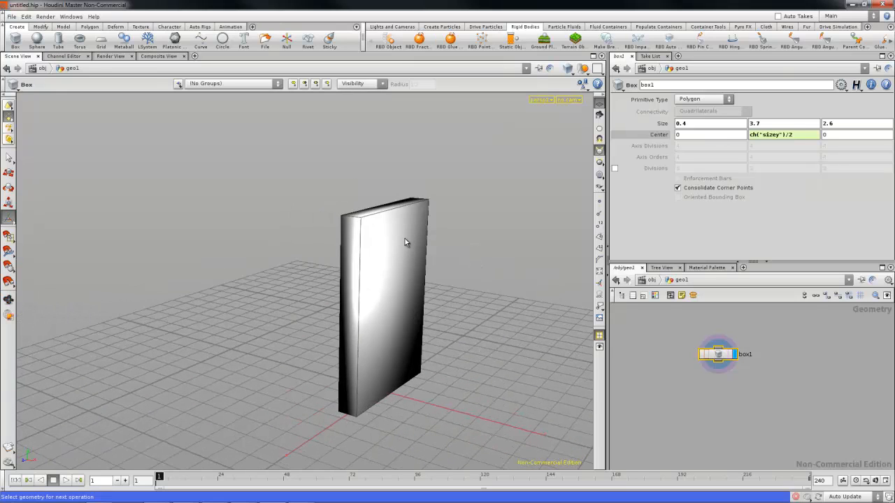
alt+drag(405, 241, 385, 237)
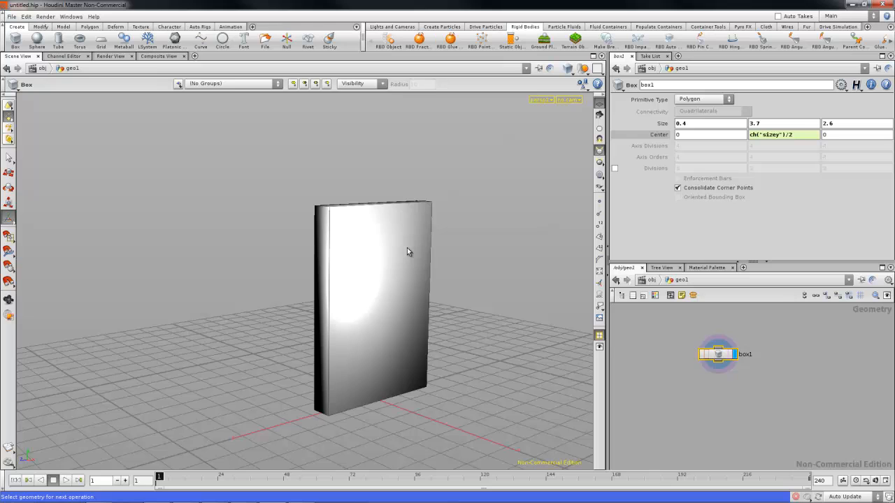
click(696, 335)
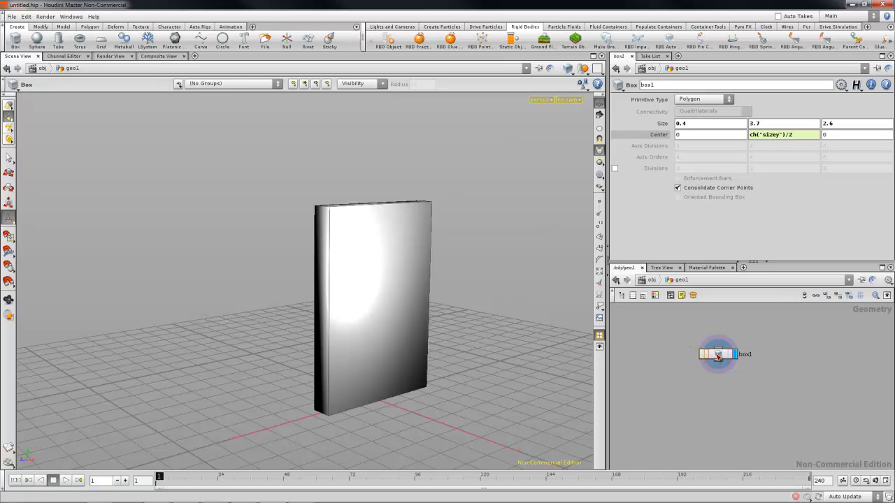
drag(718, 358, 714, 348)
alt+drag(347, 202, 348, 273)
mouse_move(298, 386)
alt+mouse_down()
mouse_move(299, 350)
mouse_move(307, 387)
alt+mouse_up()
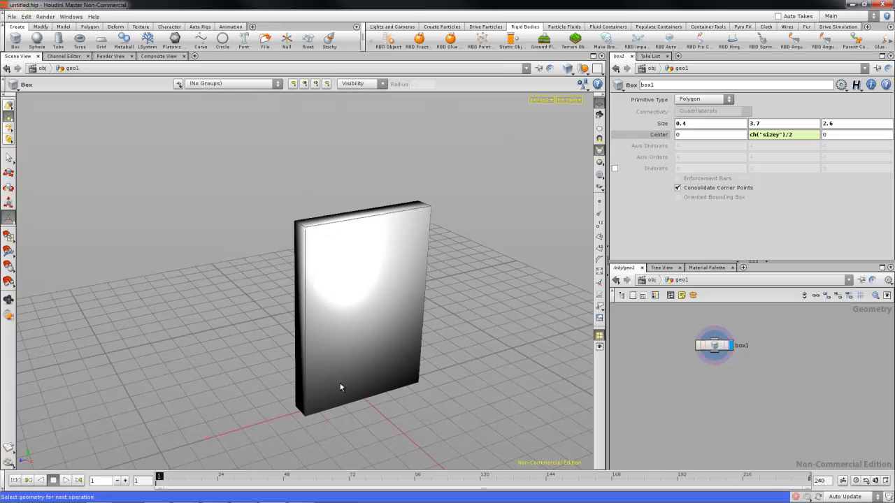
key(Escape)
drag(351, 369, 361, 310)
key(Return)
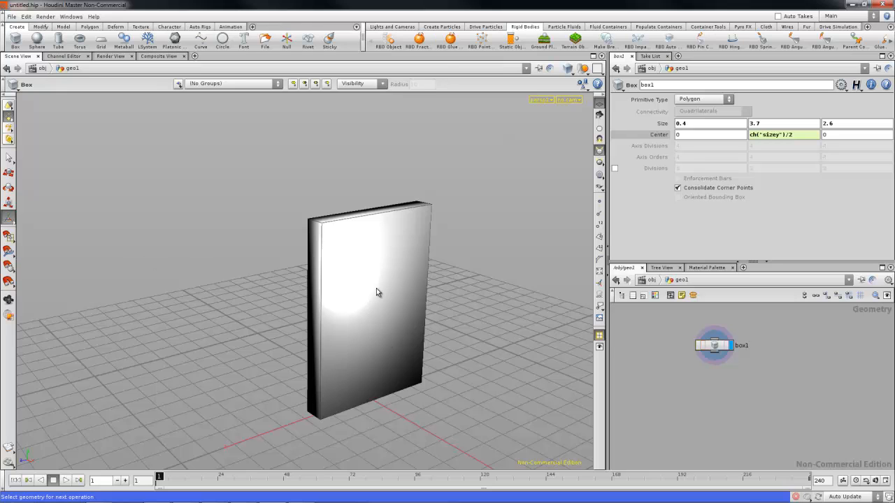
alt+drag(376, 288, 324, 253)
Rename the box node as Domino.
drag(706, 344, 689, 360)
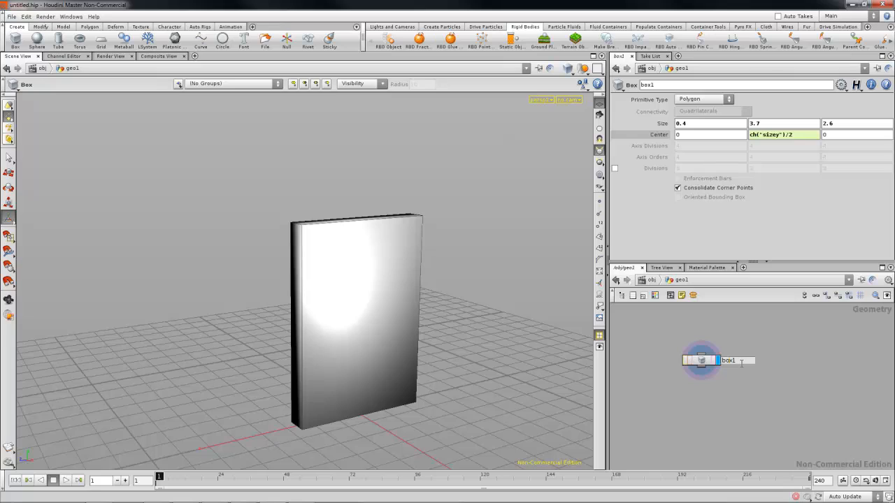
text(Domino)
key(Return)
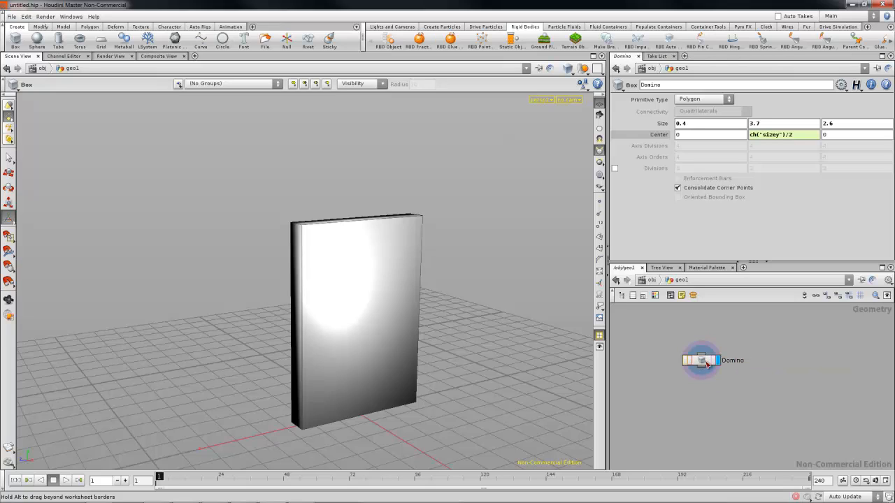
drag(701, 359, 722, 357)
key(Escape)
drag(409, 230, 498, 274)
Go up to the object level and rename the domino's geometry object as Lo_Res_Domino.
click(651, 280)
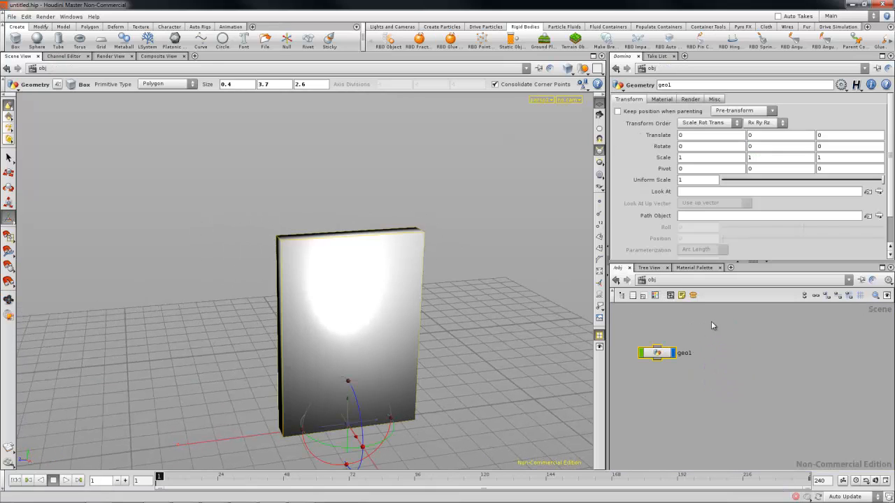
double_click(684, 352)
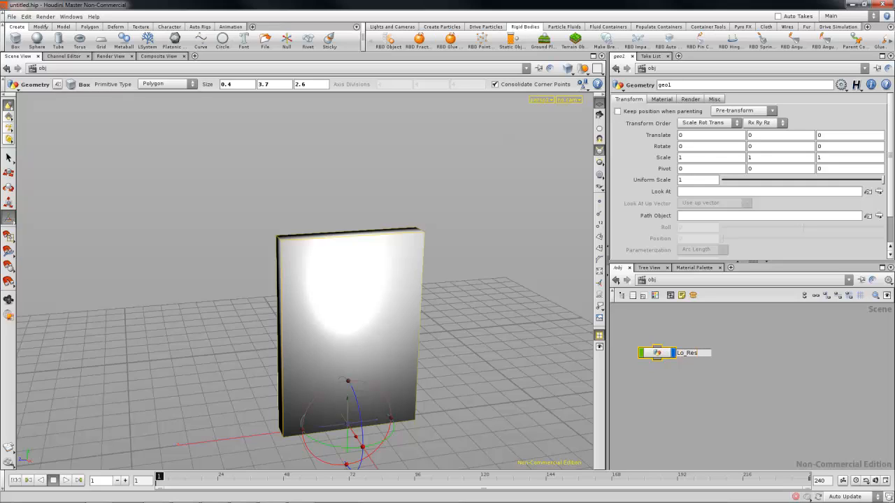
text(Lo_Res_Domino)
key(Return)
click(702, 347)
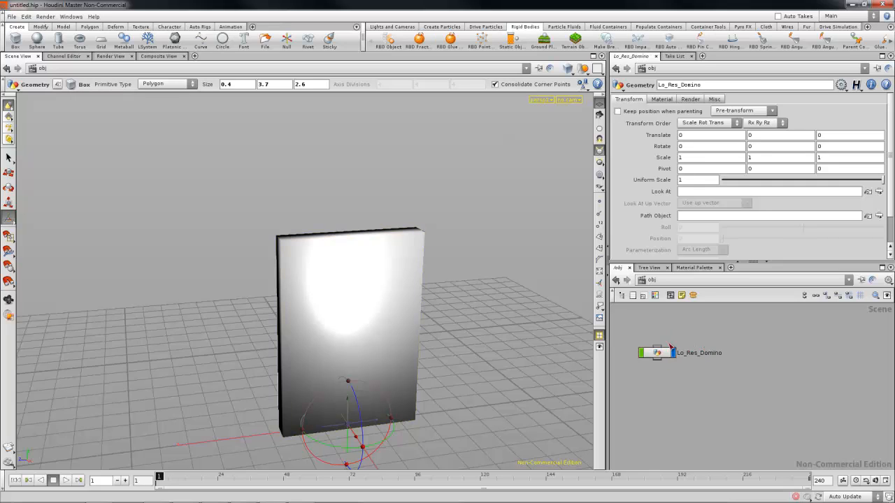
Add a new Geometry object beside Lo_Res_Domino in the object network.
drag(660, 355, 649, 360)
middle_drag(702, 341, 730, 325)
middle_drag(707, 368, 697, 397)
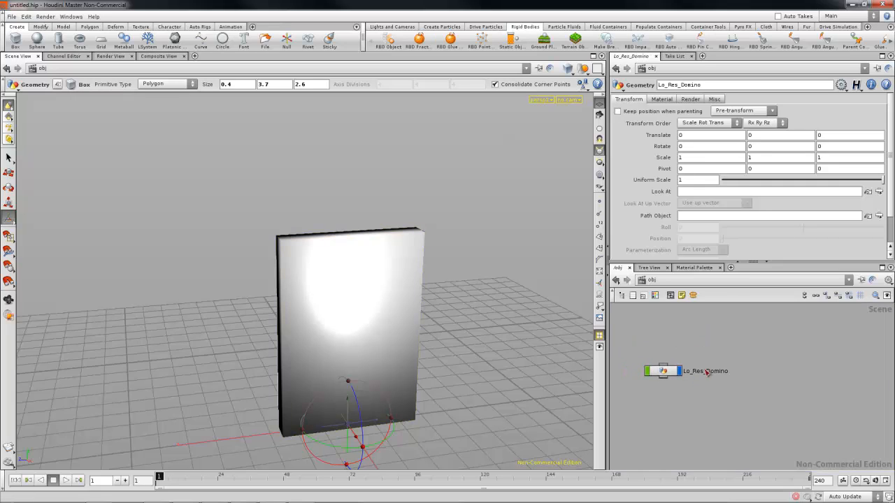
middle_drag(734, 340, 724, 334)
middle_drag(744, 374, 738, 369)
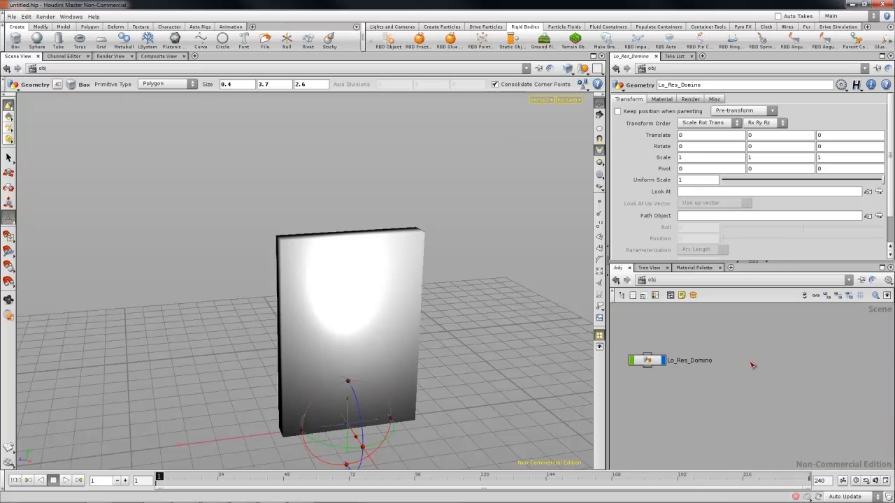
key(Tab)
text(Geometry)
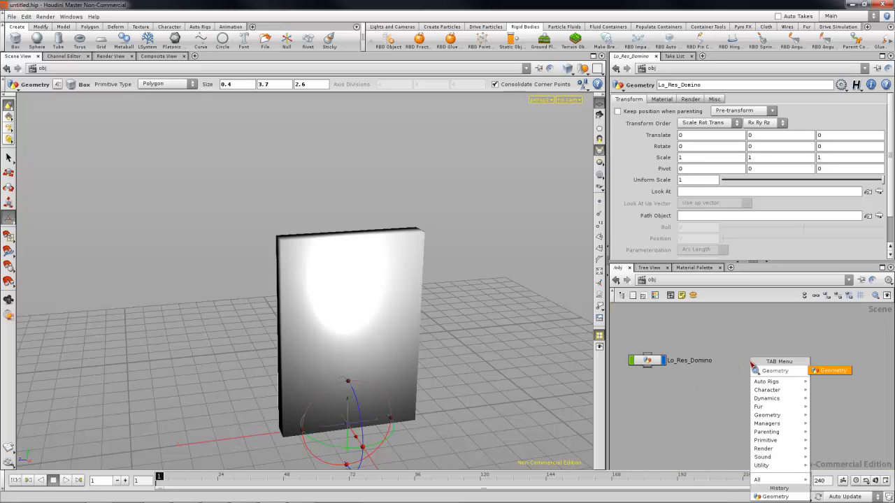
key(Return)
click(751, 364)
drag(750, 364, 759, 373)
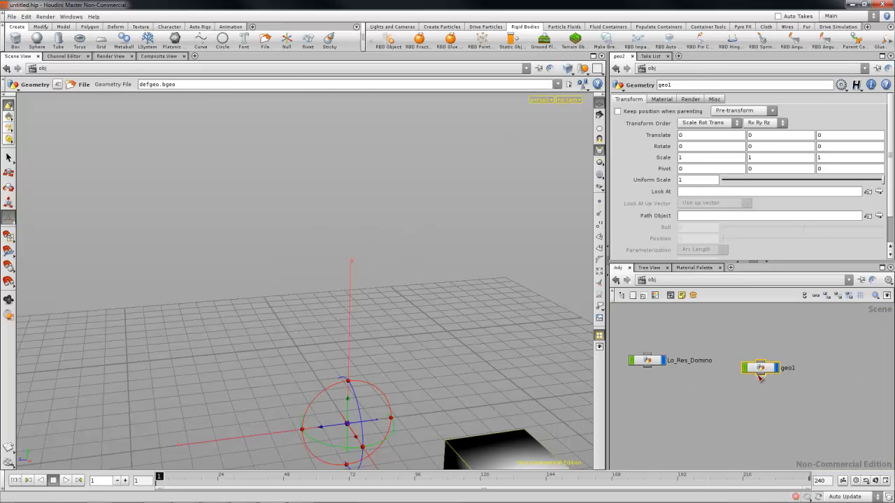
Inside the new Geometry object, delete the default file node and add a Curve node.
double_click(763, 371)
key(Delete)
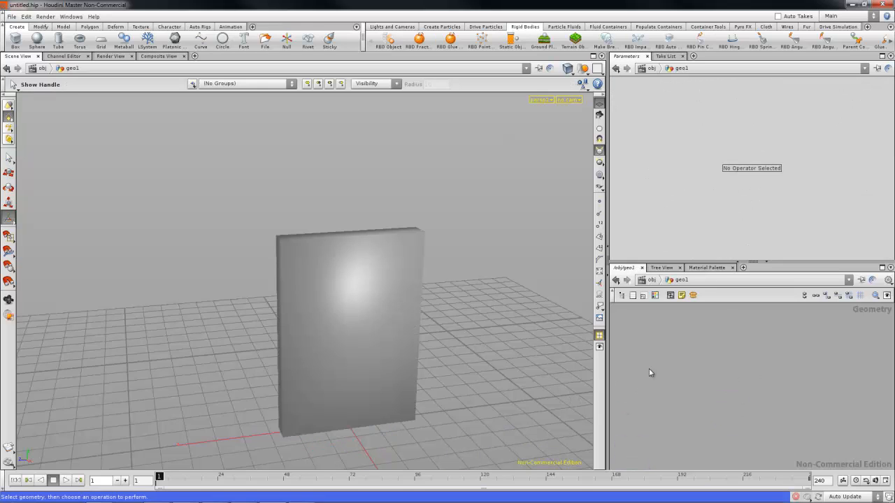
key(Tab)
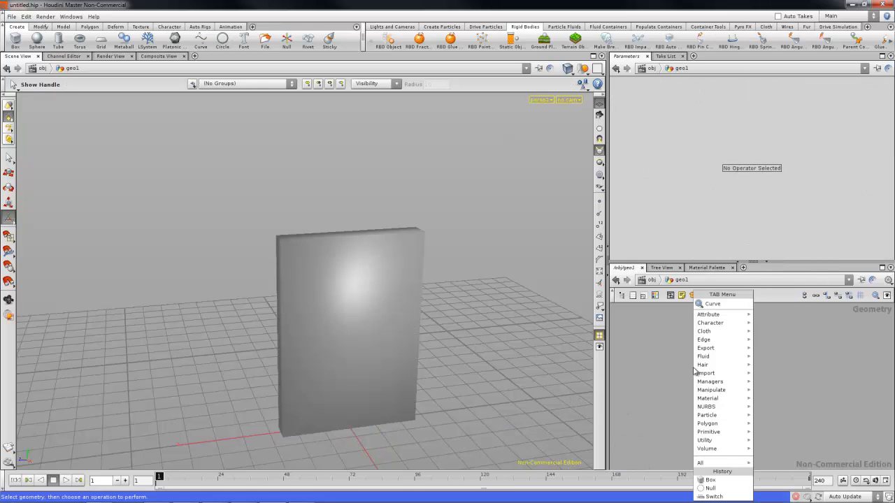
key(Return)
drag(695, 370, 726, 369)
Draw an open, winding S-shaped polygon curve of 12 points across the grid, passing near the domino, and finish it.
key(space)
middle_drag(362, 419, 361, 392)
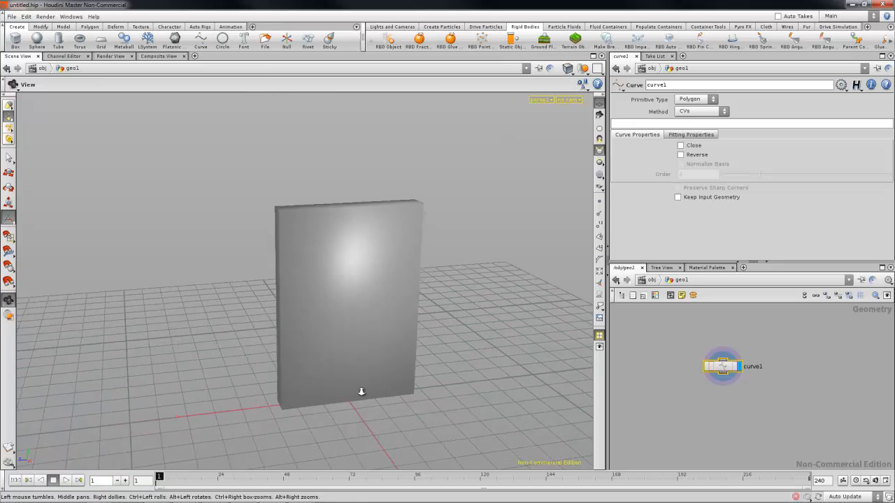
right_drag(362, 392, 368, 347)
drag(367, 347, 370, 355)
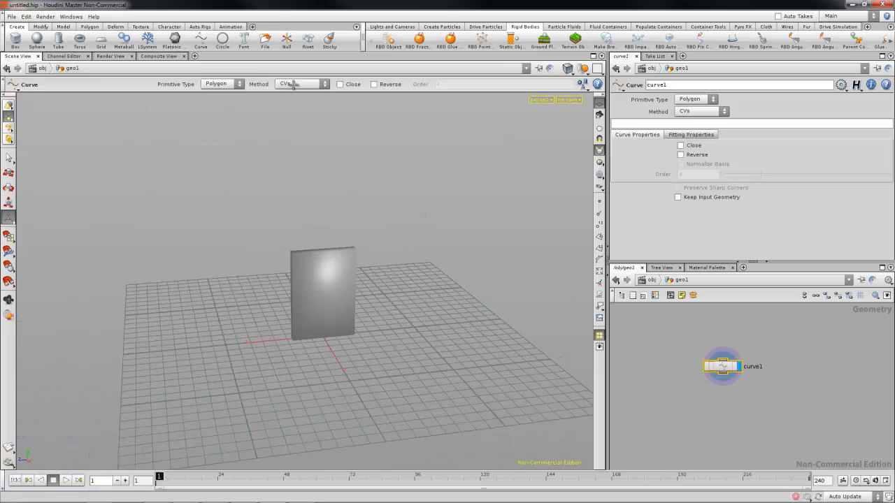
key(space)
drag(333, 202, 396, 223)
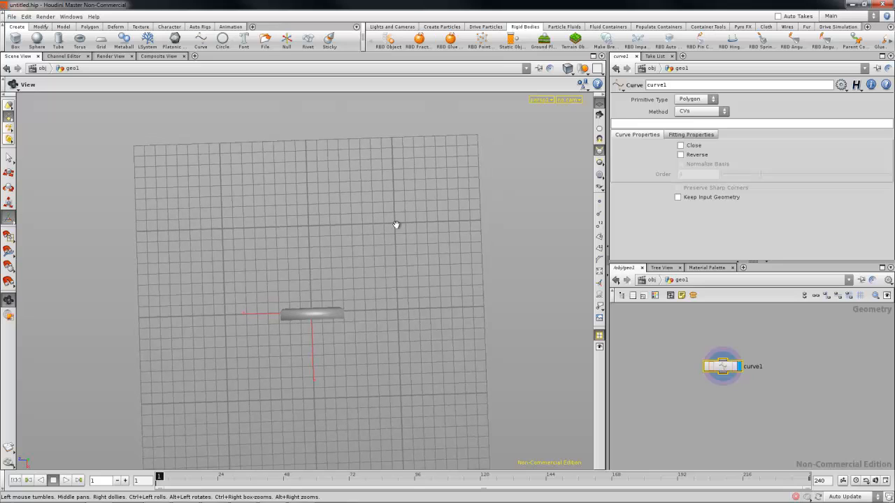
click(400, 154)
click(261, 148)
click(187, 192)
click(200, 308)
click(274, 330)
click(381, 332)
click(448, 384)
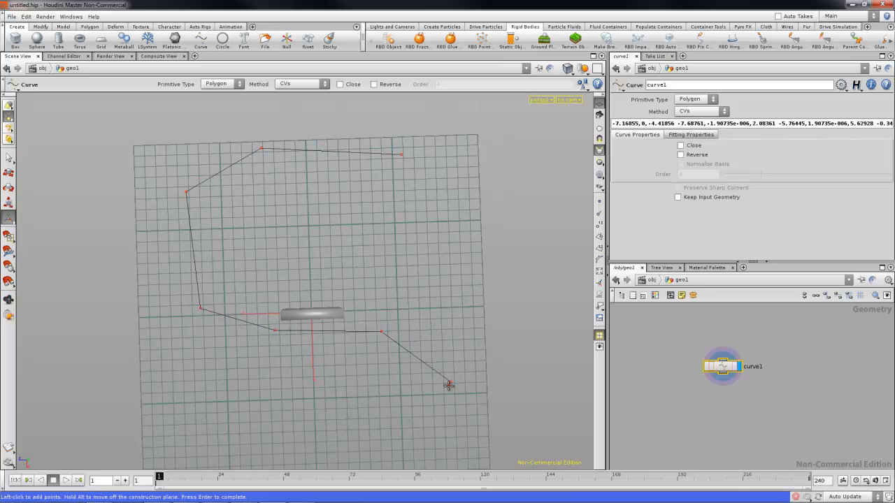
key(space)
middle_drag(448, 384, 448, 336)
click(446, 428)
click(330, 456)
click(250, 439)
click(202, 372)
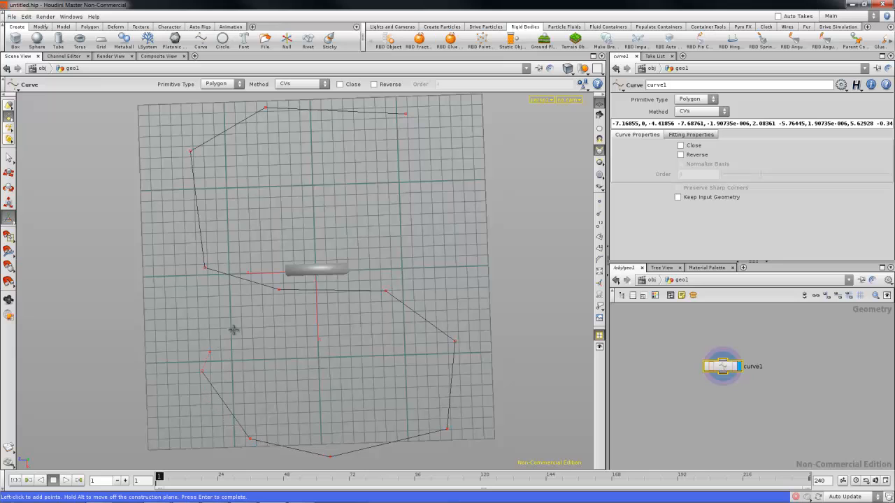
right_click(239, 324)
click(279, 339)
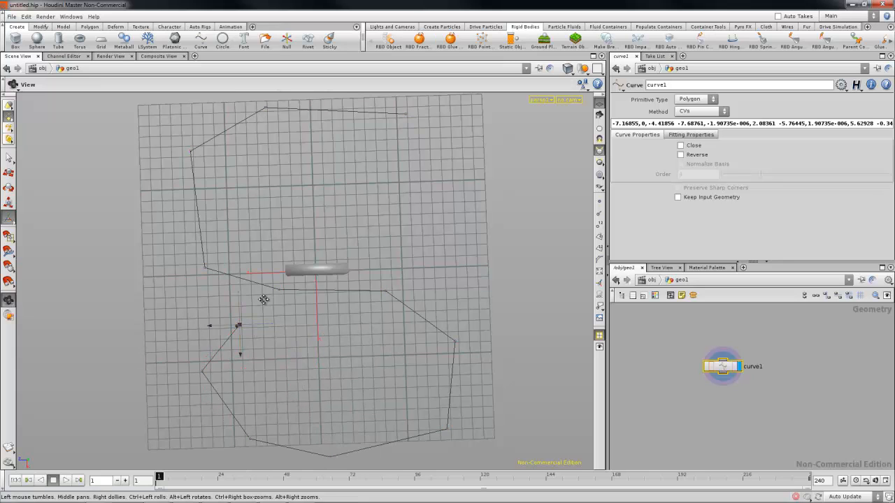
drag(273, 328, 335, 194)
key(Return)
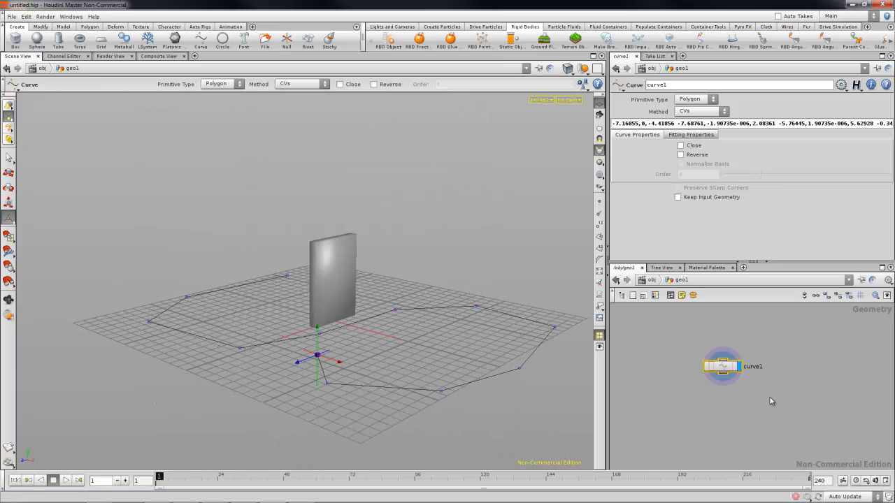
alt+drag(397, 280, 364, 288)
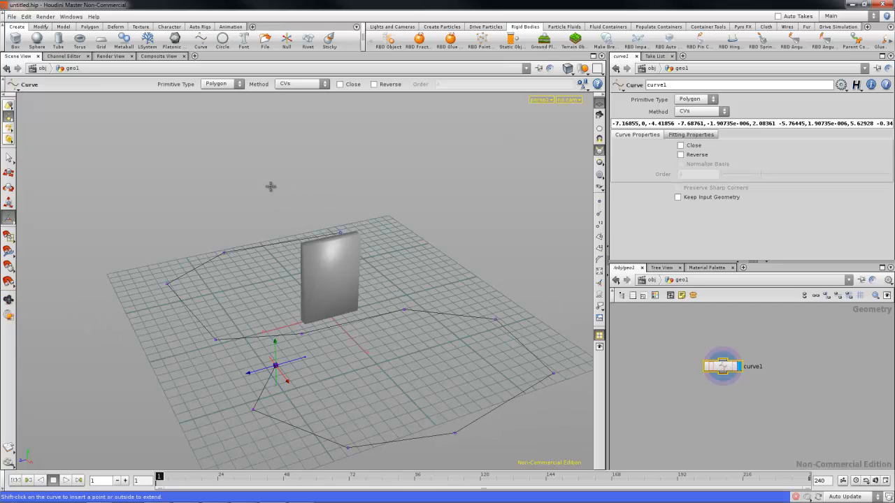
key(Escape)
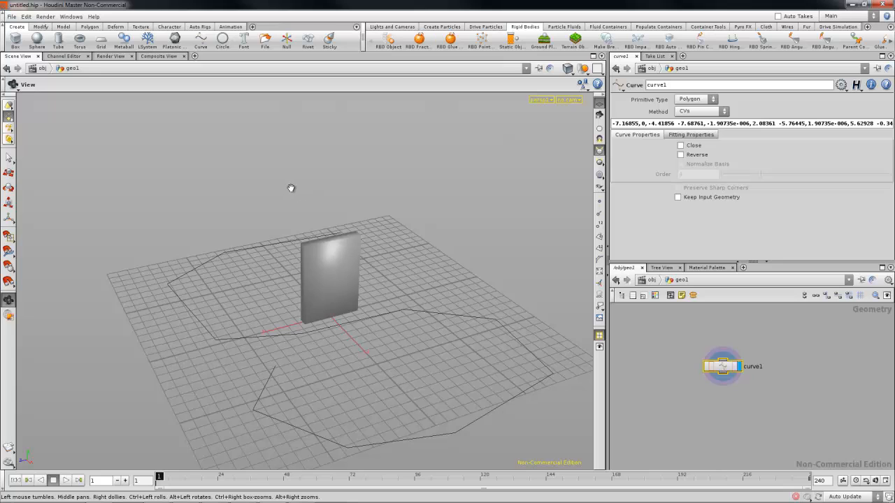
Change the primitive type of the curve1 node to NURBS so the path becomes a smooth S-shape.
drag(273, 175, 259, 177)
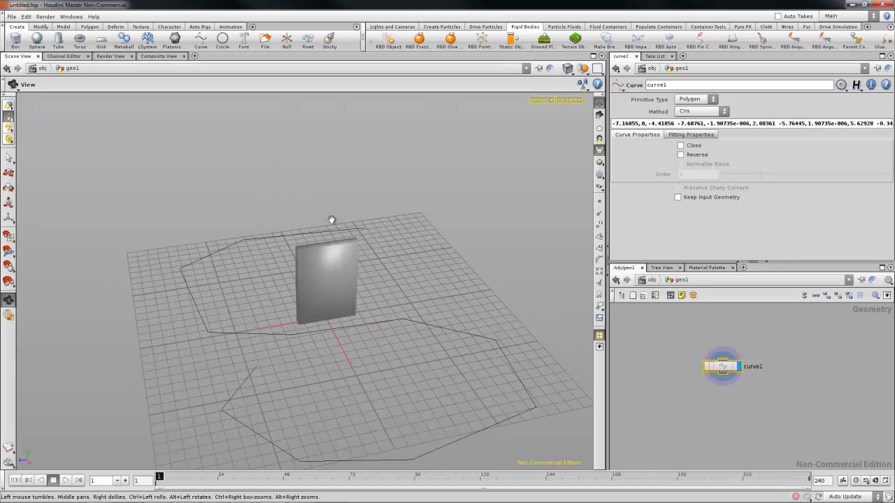
key(Return)
alt+middle_drag(317, 235, 317, 229)
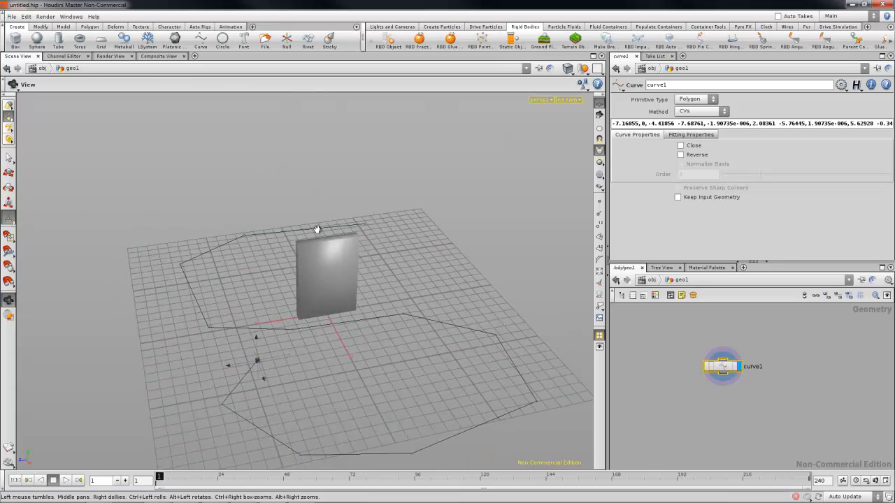
alt+drag(316, 230, 316, 272)
alt+middle_drag(326, 323, 323, 288)
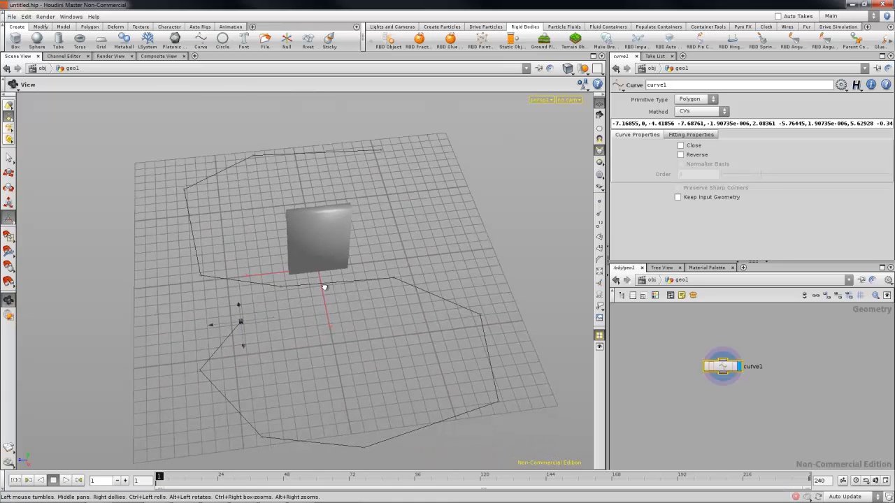
drag(324, 287, 363, 336)
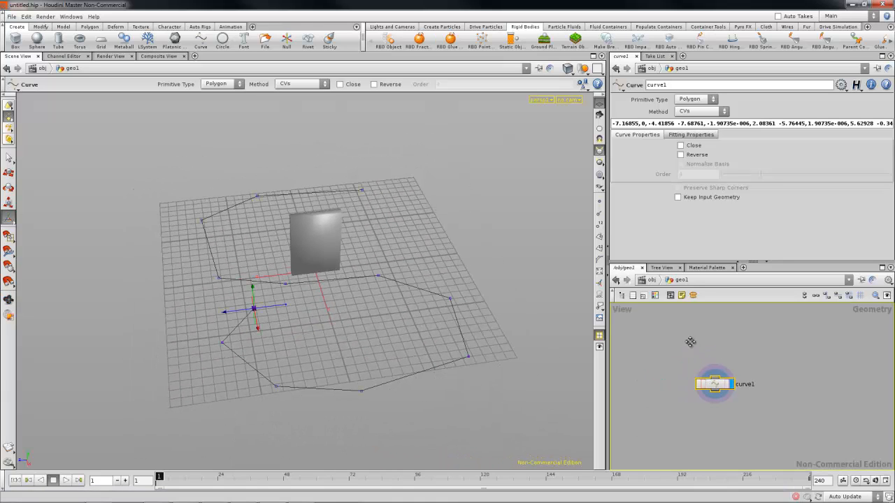
alt+middle_drag(690, 342, 690, 325)
drag(720, 370, 708, 357)
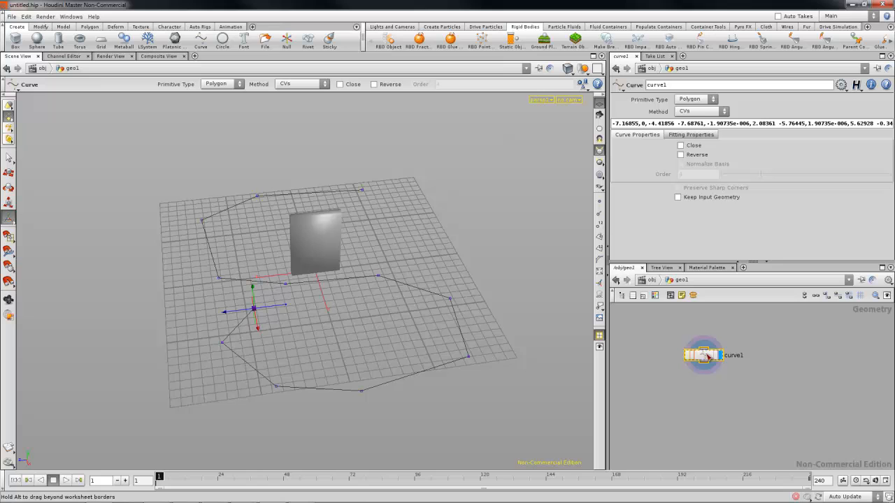
click(712, 98)
click(694, 108)
drag(394, 216, 165, 242)
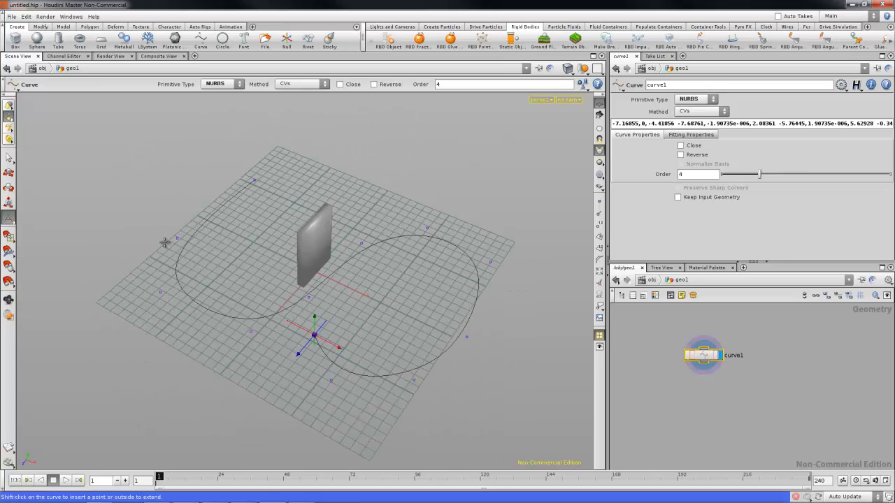
key(space)
drag(319, 319, 231, 265)
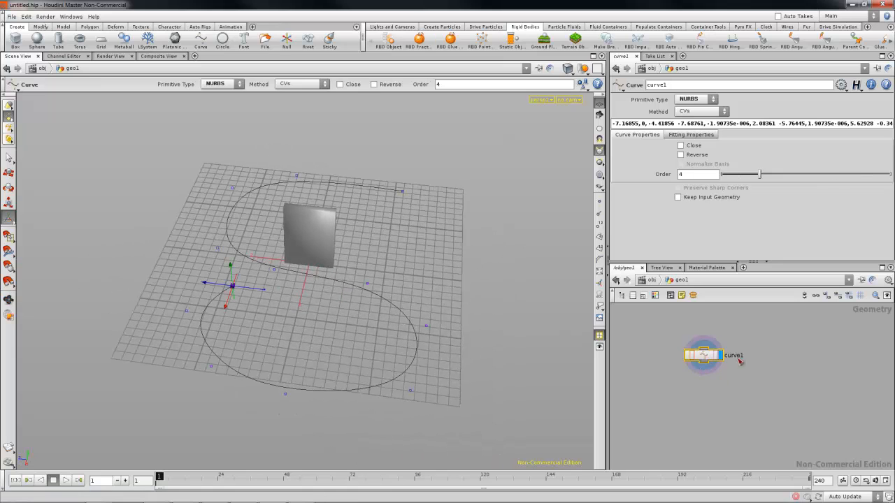
Add an Object Merge node to the curve's network and place it beside curve1 without connecting it.
drag(740, 362, 781, 360)
click(704, 360)
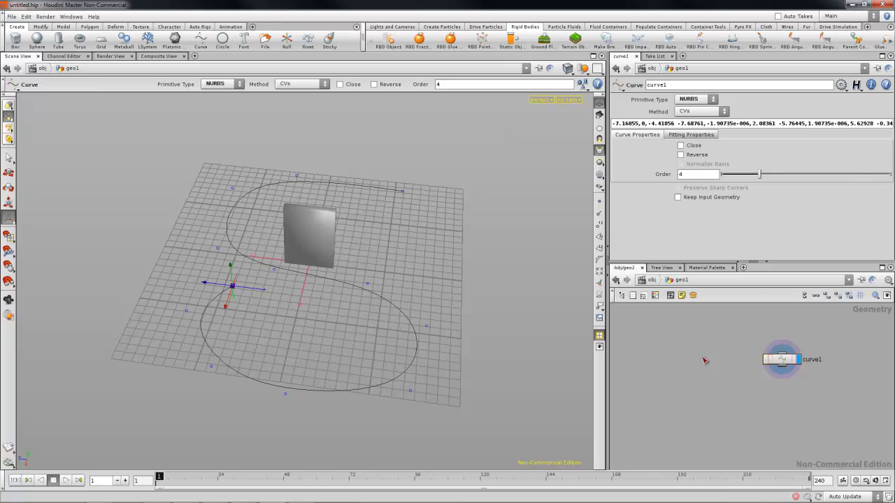
key(Tab)
mouse_move(704, 358)
text(object merge)
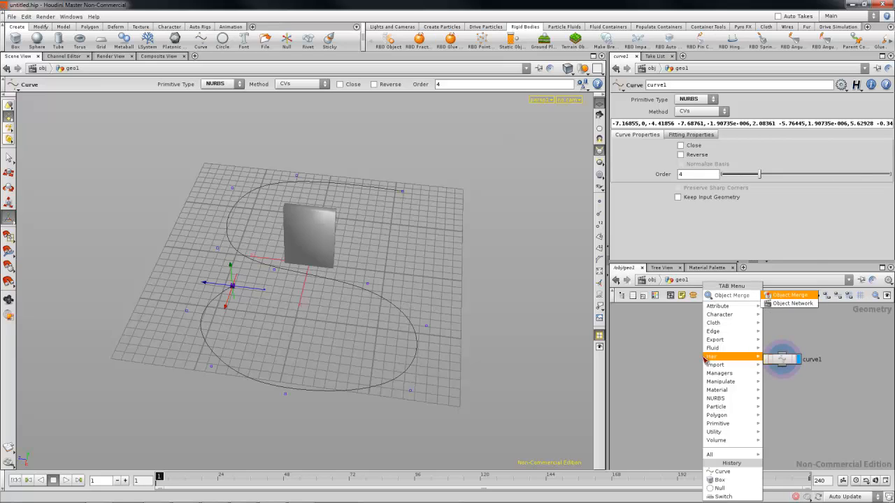
key(Return)
click(704, 357)
drag(704, 359, 677, 369)
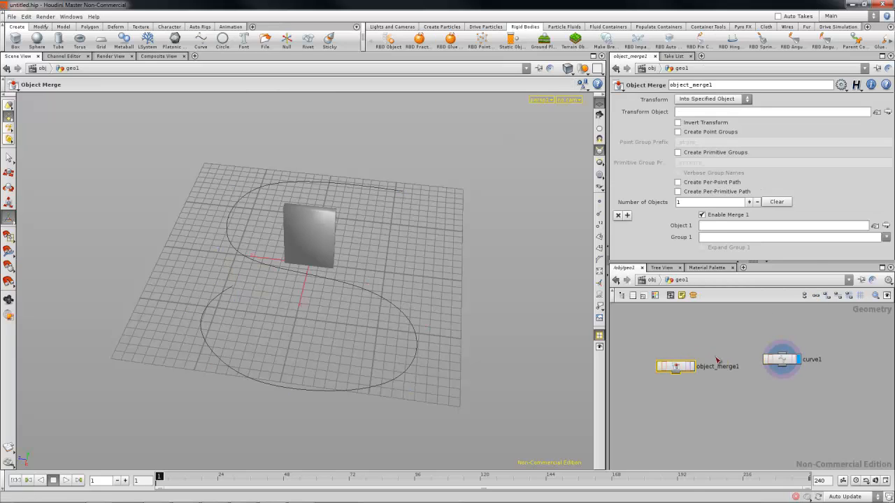
drag(785, 360, 787, 370)
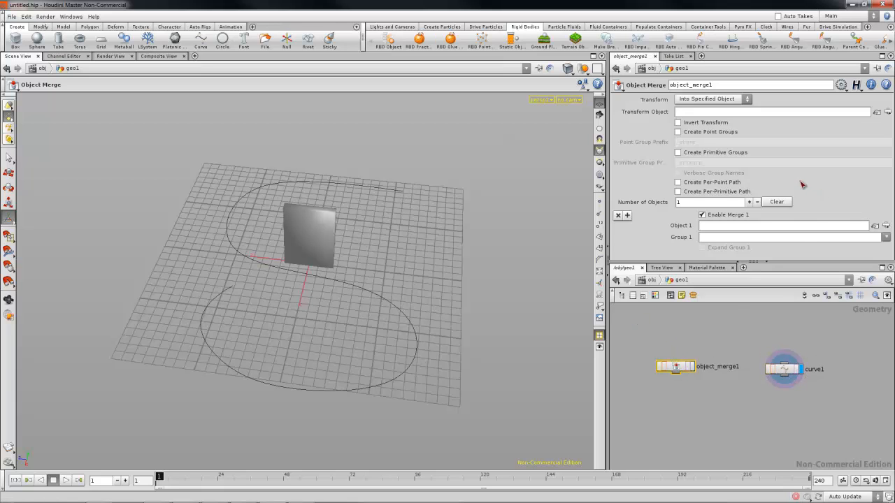
Go up to the object level and rename the curve's geometry object geo1 as Sim_Dominos.
drag(315, 206, 348, 196)
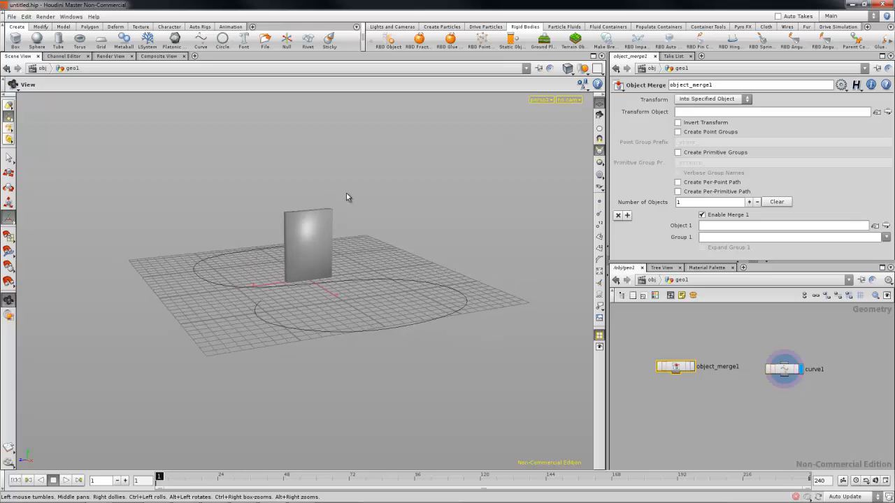
click(583, 68)
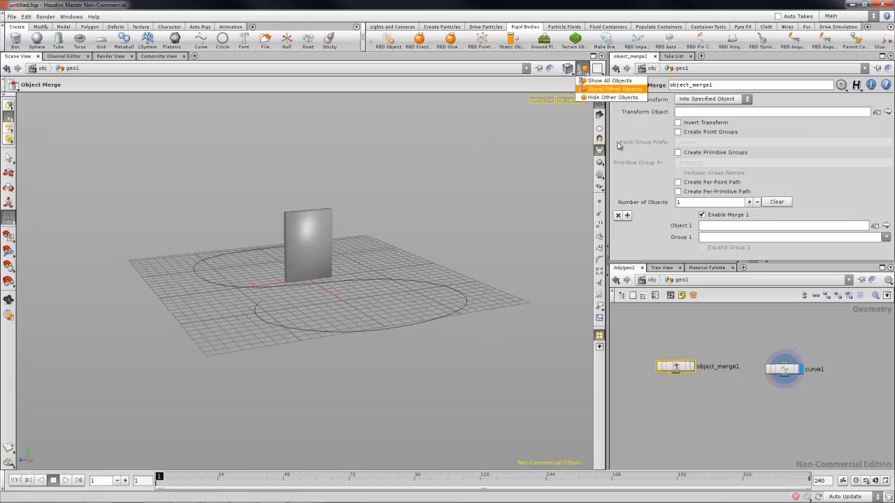
key(u)
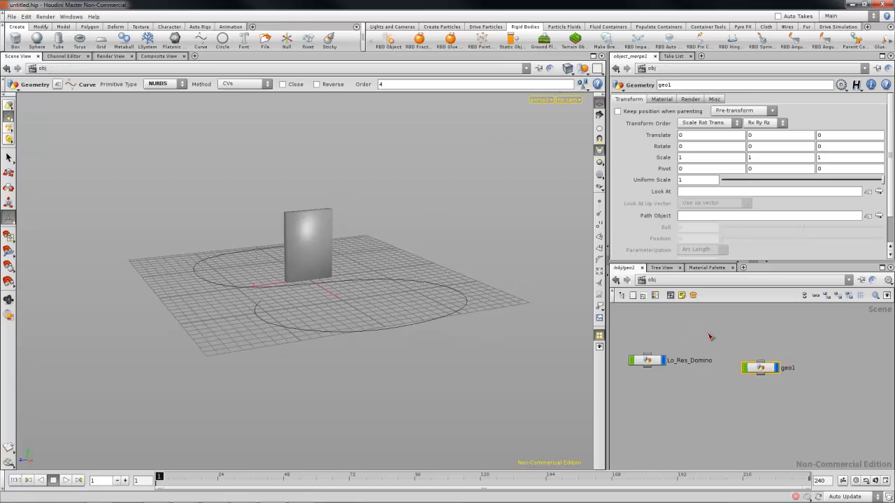
drag(762, 370, 766, 360)
click(797, 360)
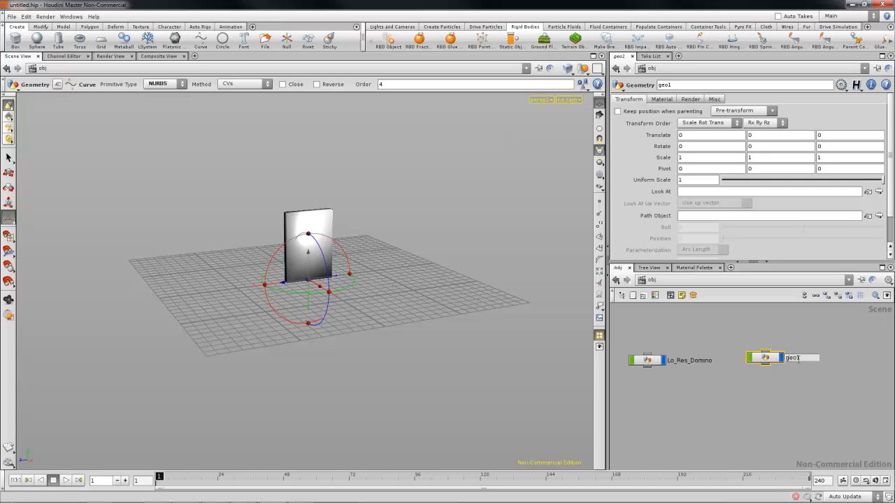
double_click(796, 359)
text(Sim_Dominos)
key(Return)
Space the Lo_Res_Domino and Sim_Dominos nodes farther apart in the object network.
drag(651, 361, 655, 357)
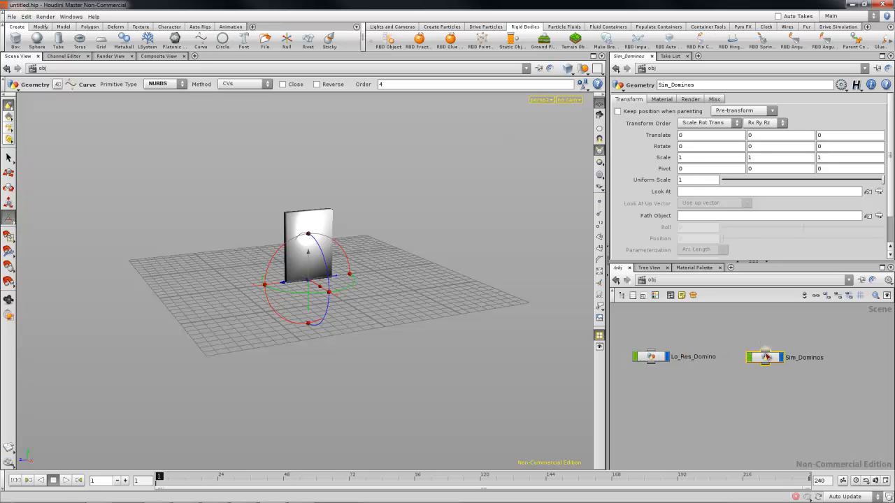
drag(764, 362, 779, 367)
drag(654, 358, 648, 355)
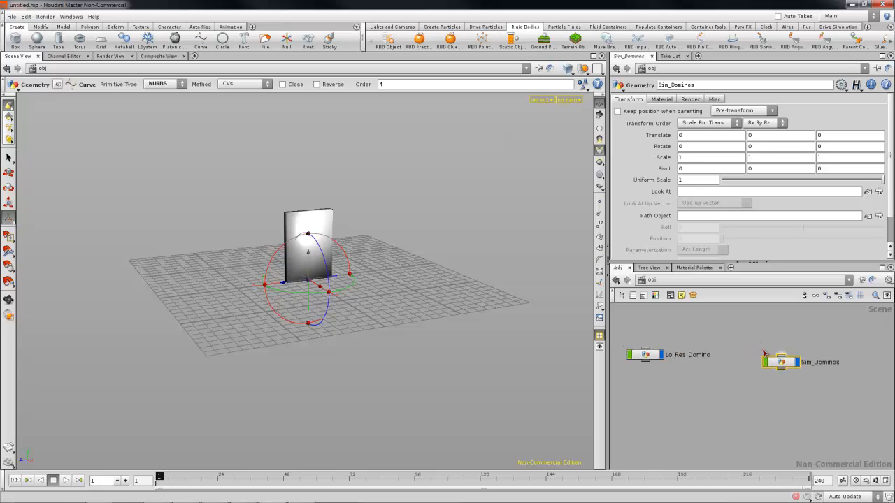
drag(781, 363, 795, 360)
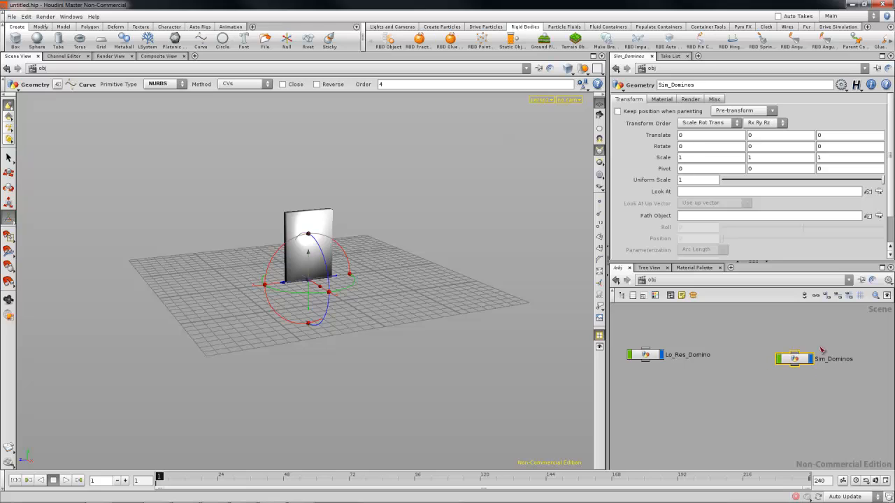
drag(661, 362, 675, 360)
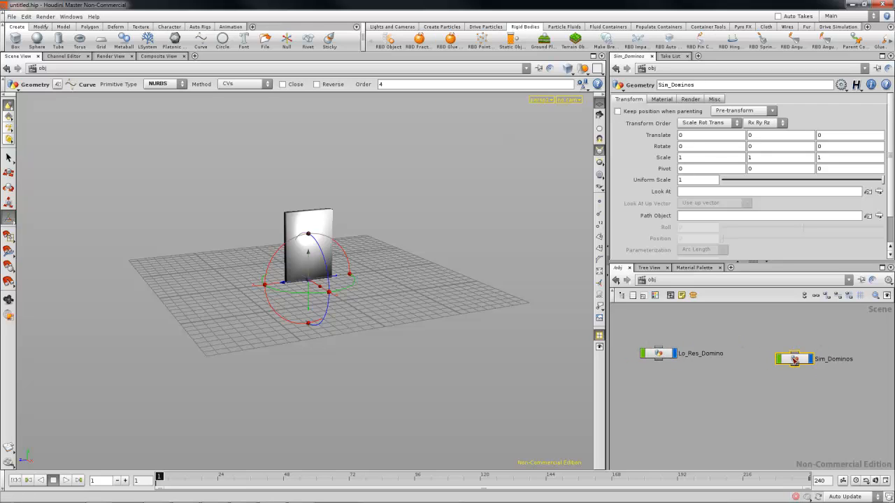
Go inside Sim_Dominos, hide the other objects in the viewport, and move the Object Merge node closer to curve1.
double_click(794, 359)
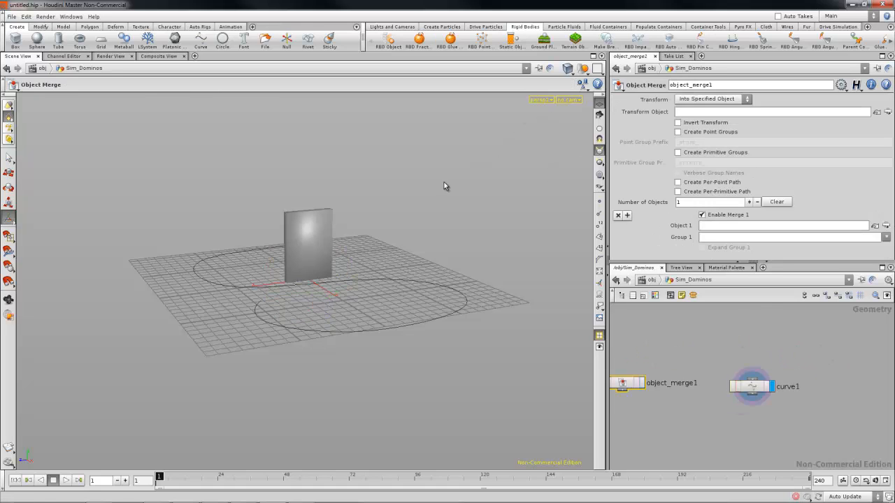
drag(444, 186, 366, 198)
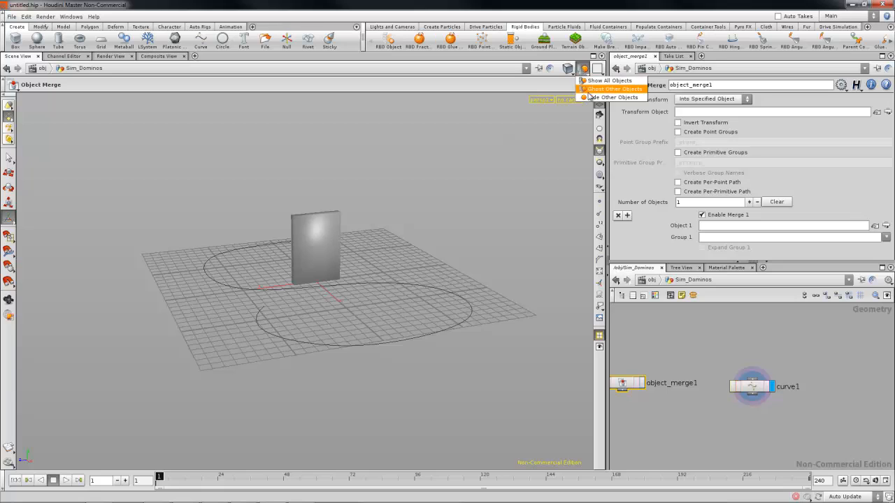
click(584, 70)
drag(407, 219, 391, 241)
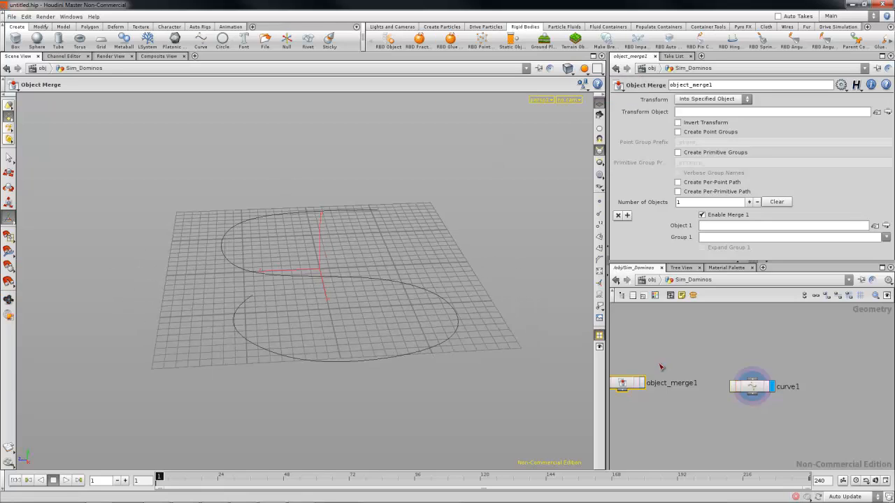
drag(631, 378, 661, 379)
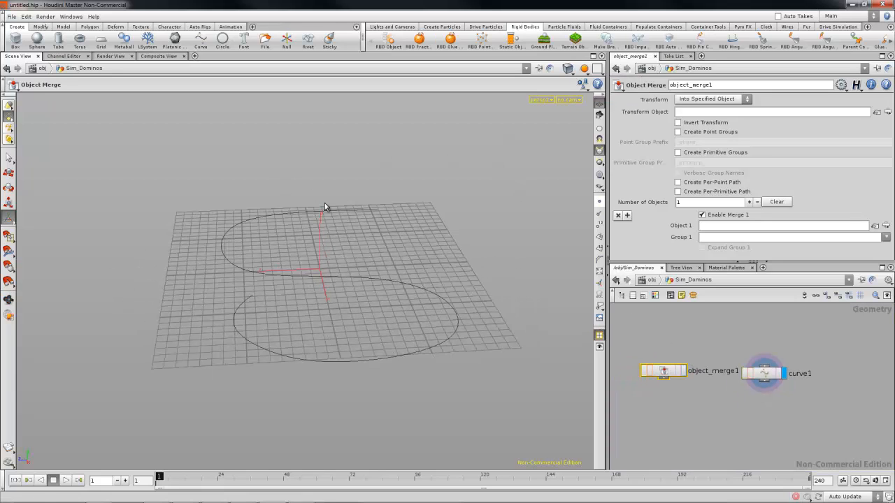
click(885, 226)
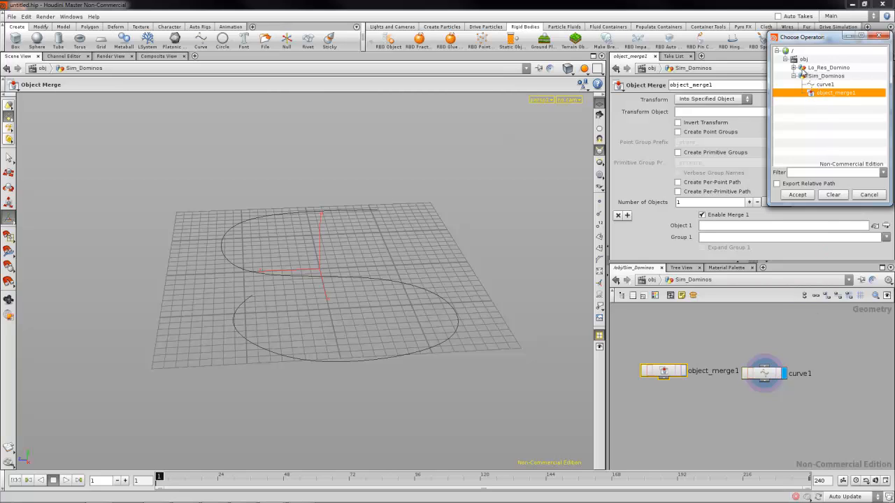
click(802, 70)
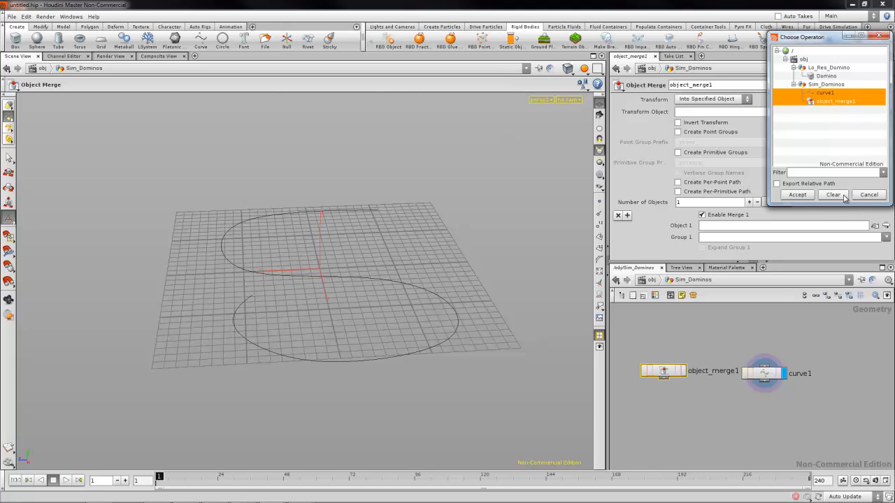
click(867, 194)
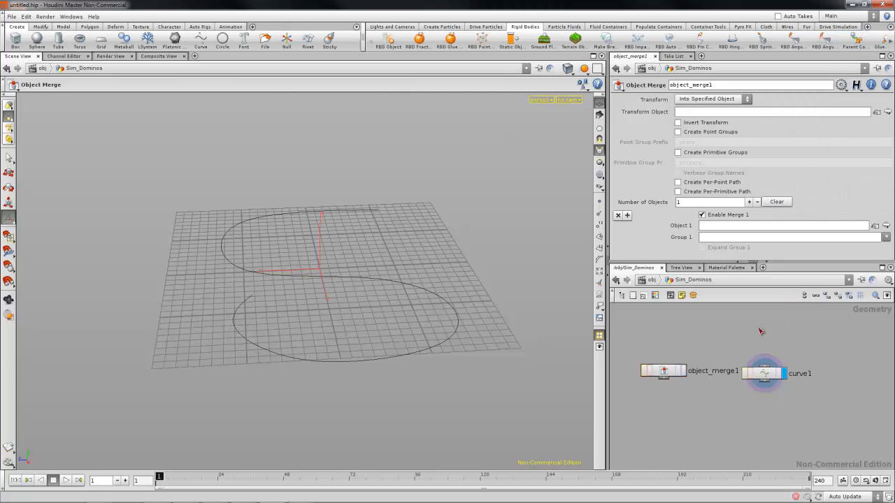
Inside the Lo_Res_Domino object, add a Null node below the Domino box, connected to it, and make it the displayed node.
key(u)
click(674, 357)
double_click(674, 357)
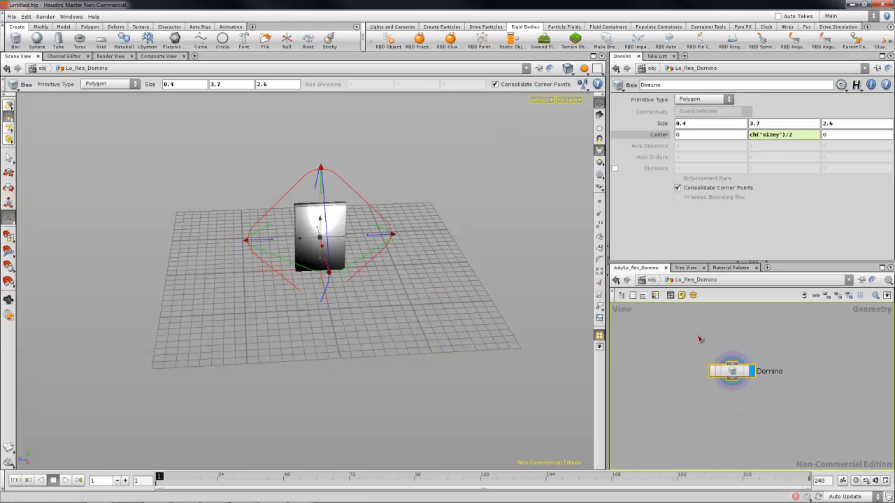
key(Tab)
mouse_move(726, 381)
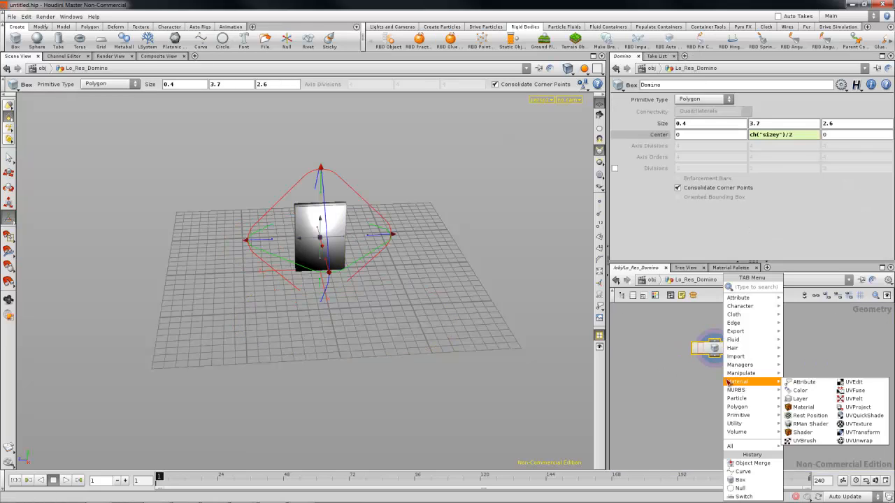
click(740, 488)
click(726, 383)
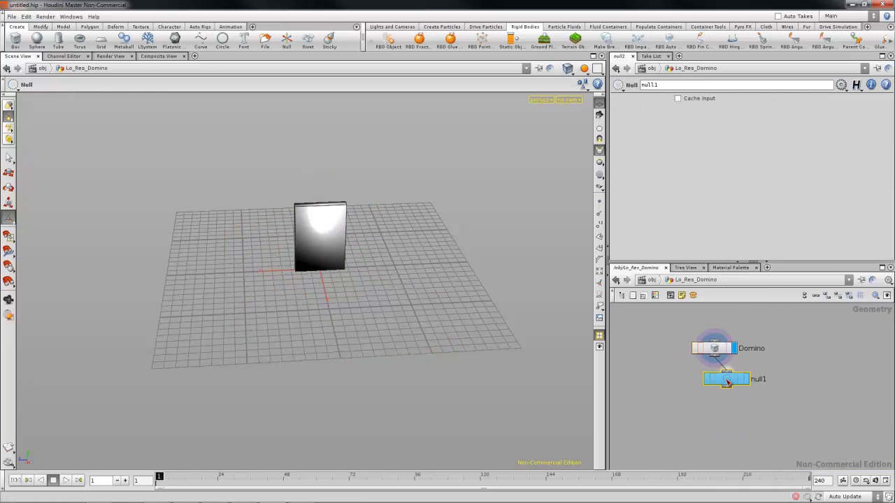
click(717, 395)
click(733, 393)
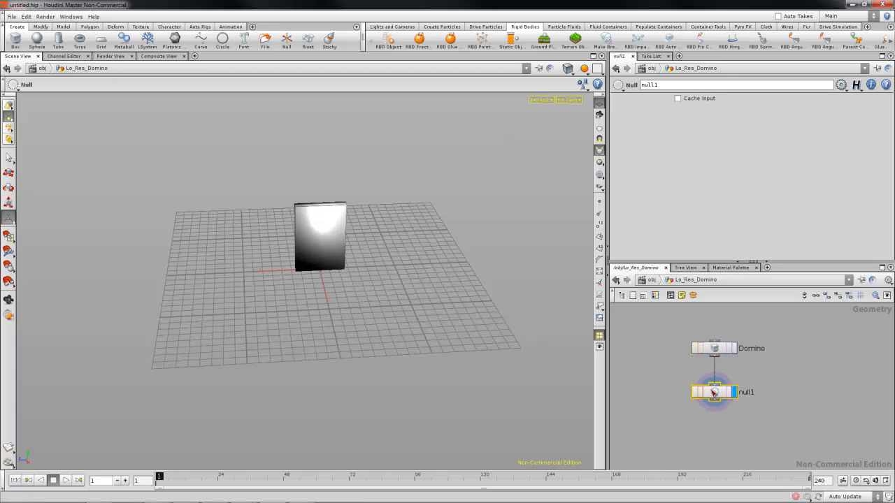
Rename the Null node as OUT_GEO and place it well below the Domino node.
drag(664, 85, 618, 86)
text(OUT_GEO)
key(Return)
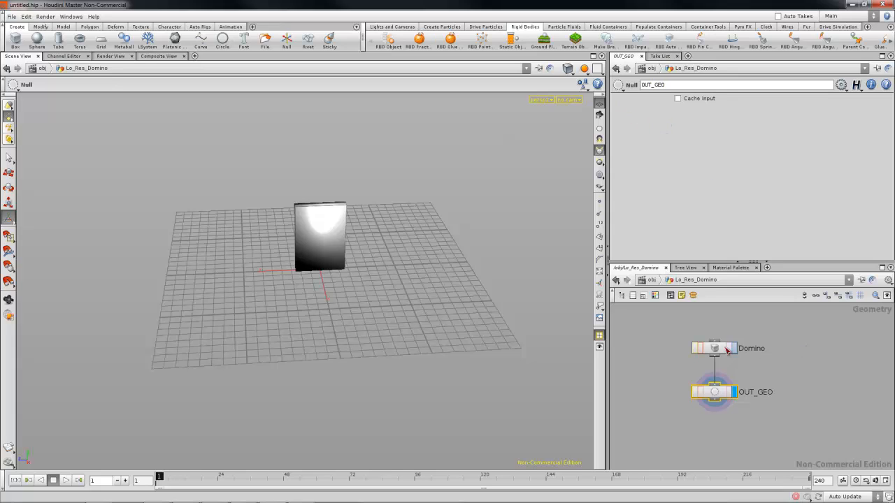
drag(727, 350, 727, 332)
drag(714, 395, 720, 429)
middle_drag(720, 429, 722, 414)
drag(723, 414, 723, 429)
middle_drag(746, 341, 741, 363)
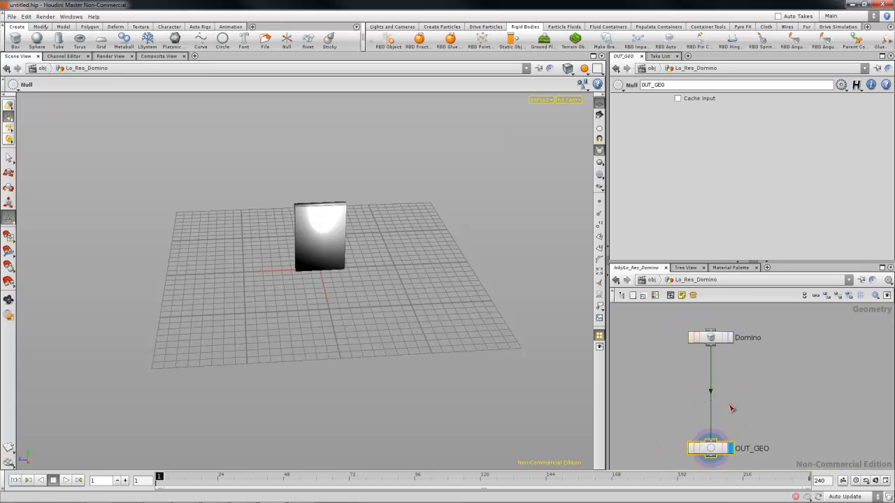
Return to the object level and go inside the Sim_Dominos object.
key(u)
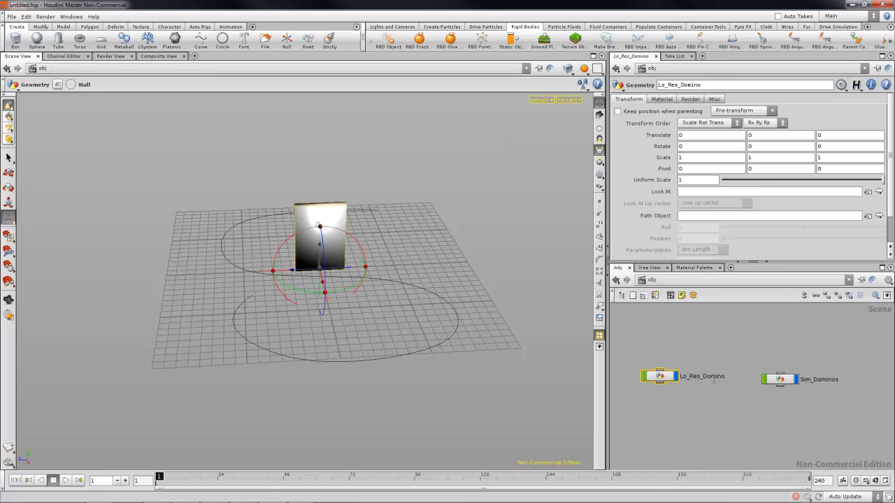
drag(673, 376, 680, 373)
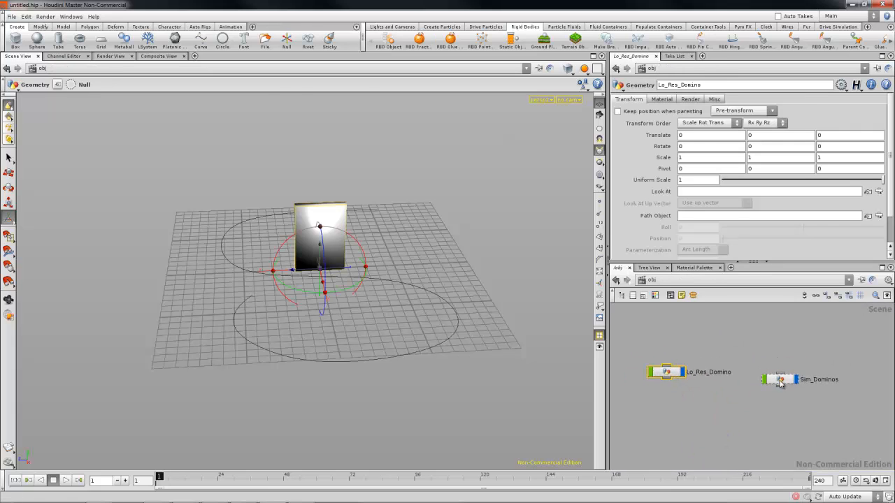
double_click(780, 383)
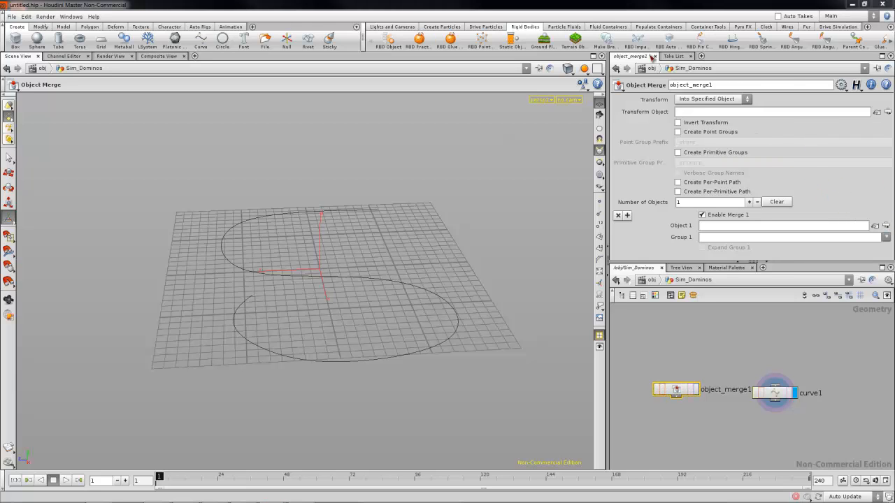
Set Object 1 of the Object Merge node to OUT_GEO inside Lo_Res_Domino, keeping curve1 displayed.
drag(797, 40, 725, 43)
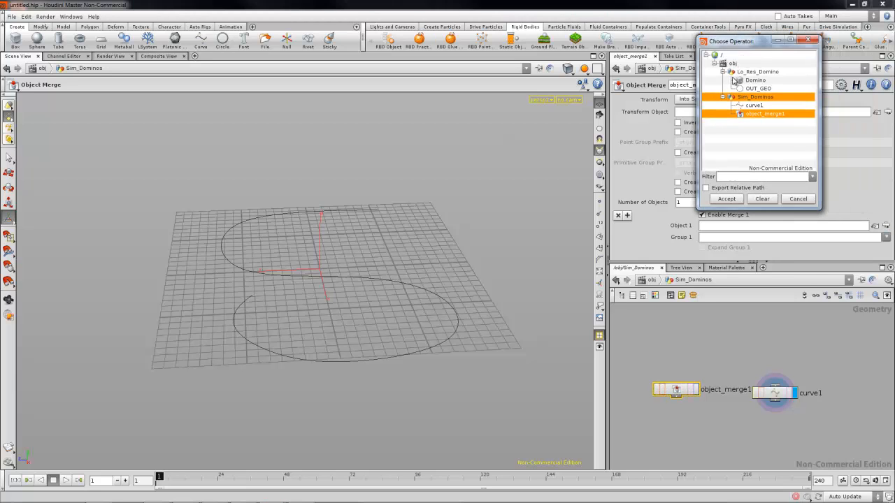
click(755, 89)
click(727, 200)
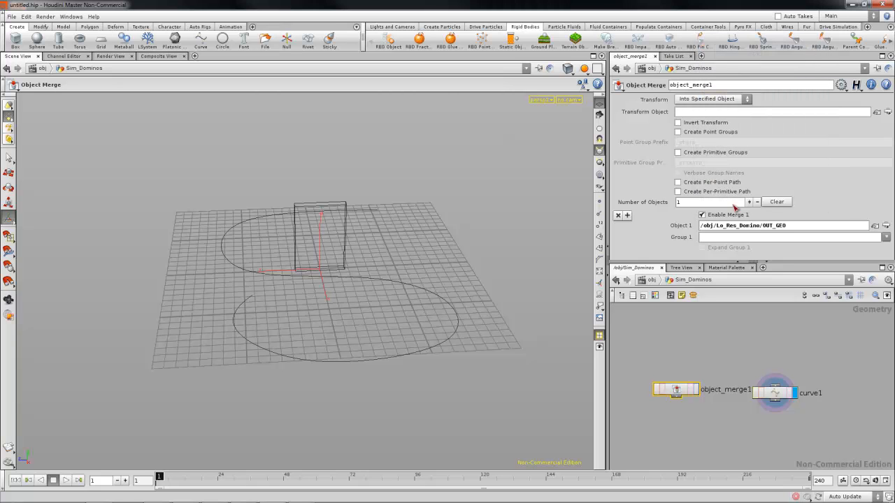
key(Escape)
drag(341, 217, 509, 307)
key(Return)
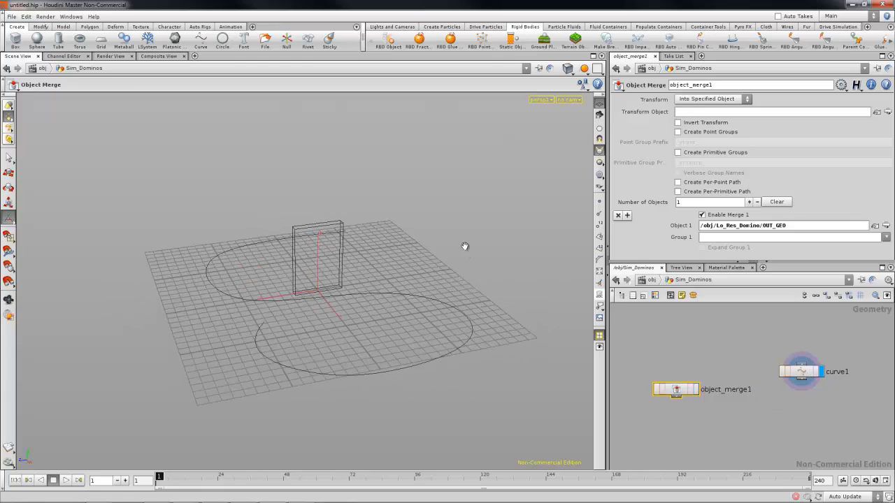
drag(465, 246, 420, 273)
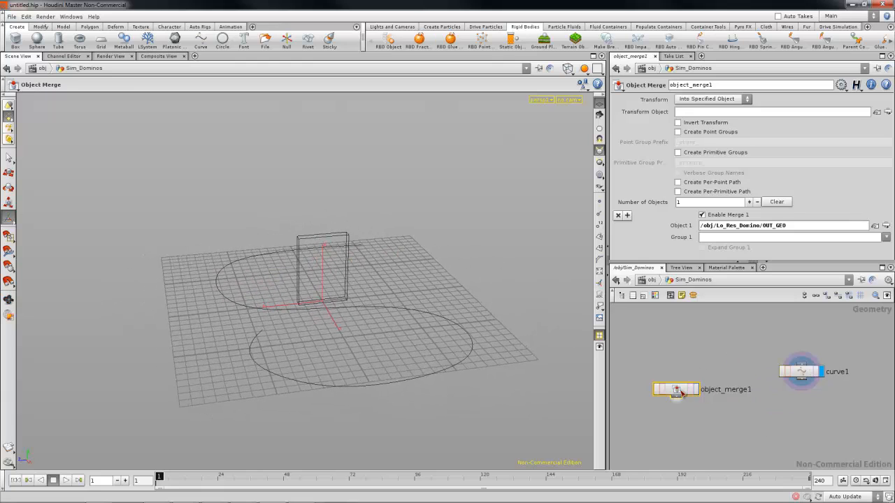
Move the Object Merge node up slightly and add a Copy node below it and curve1.
drag(682, 393, 680, 376)
click(724, 413)
key(Tab)
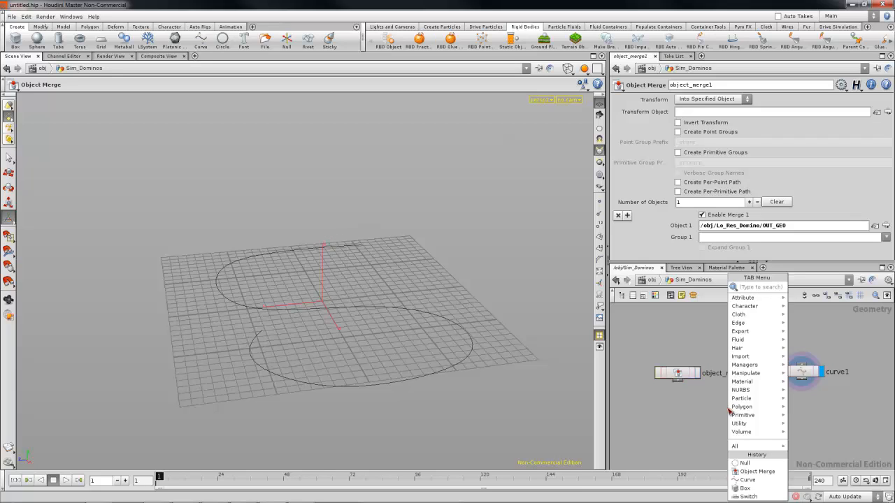
text(copy)
key(Return)
click(727, 408)
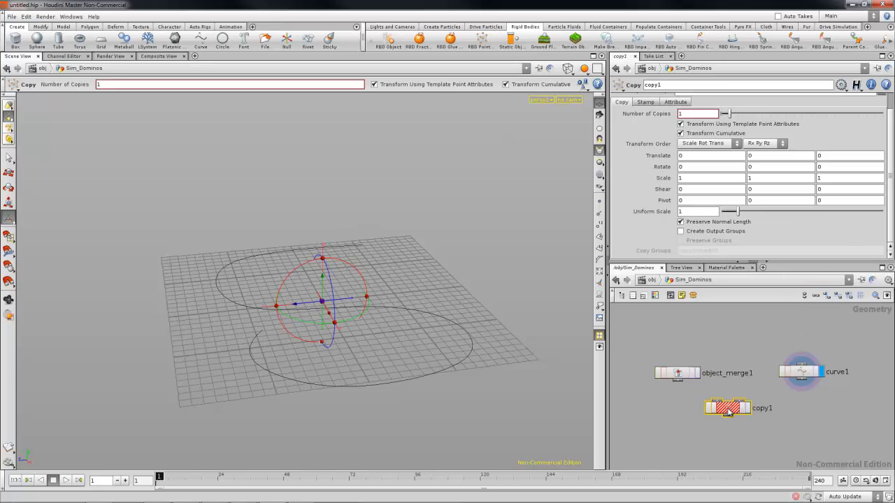
Connect object_merge1 to the Copy node's first input and curve1 to its second, with object_merge1 placed higher.
drag(727, 412, 758, 434)
drag(804, 384, 753, 434)
alt+drag(482, 292, 377, 262)
drag(657, 382, 673, 368)
click(708, 360)
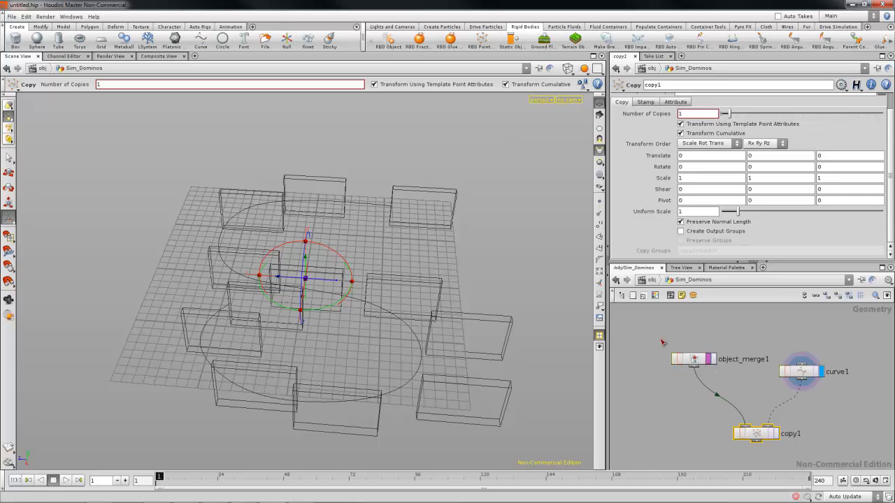
key(Escape)
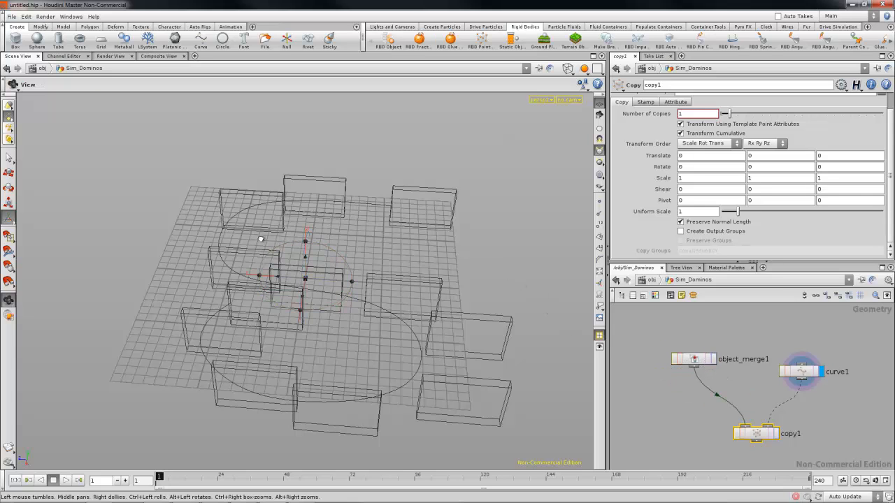
drag(259, 235, 355, 222)
alt+right_drag(355, 222, 365, 226)
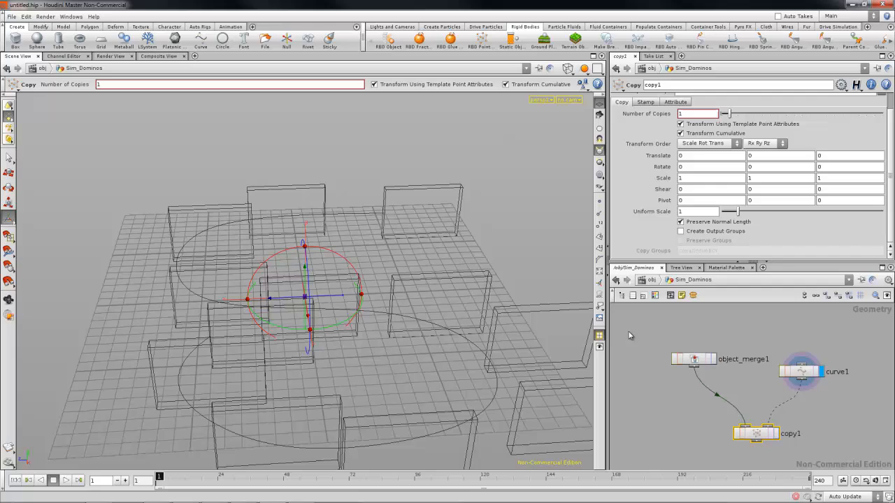
Display object_merge1 with shading and examine how the original domino is oriented relative to the copies.
click(714, 360)
alt+drag(416, 279, 384, 259)
key(w)
alt+middle_drag(358, 252, 360, 261)
mouse_move(359, 261)
alt+mouse_down()
mouse_move(423, 265)
mouse_move(410, 286)
mouse_move(419, 277)
mouse_move(401, 272)
mouse_move(369, 315)
mouse_move(378, 308)
mouse_move(318, 228)
alt+mouse_up()
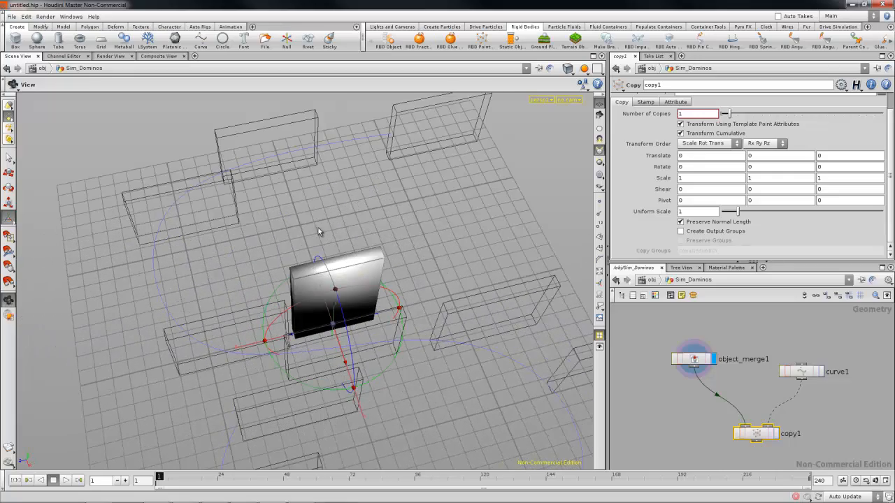
alt+drag(409, 140, 370, 112)
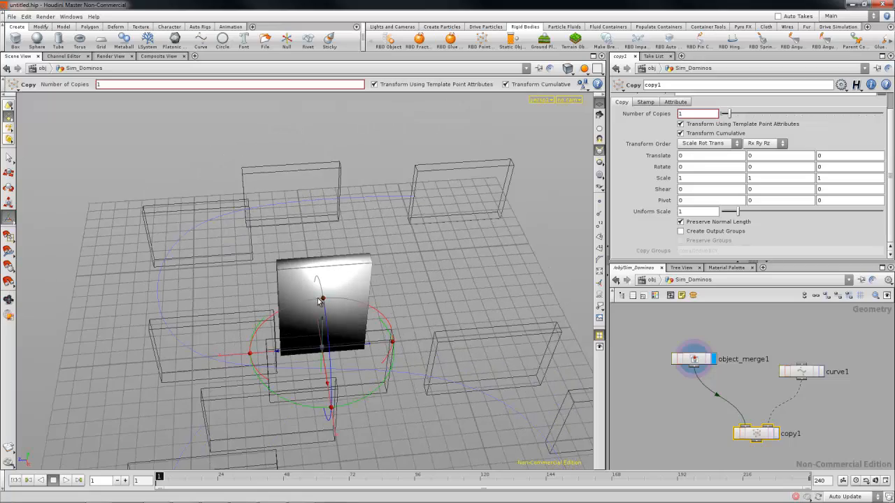
alt+drag(324, 294, 338, 291)
alt+drag(367, 264, 388, 305)
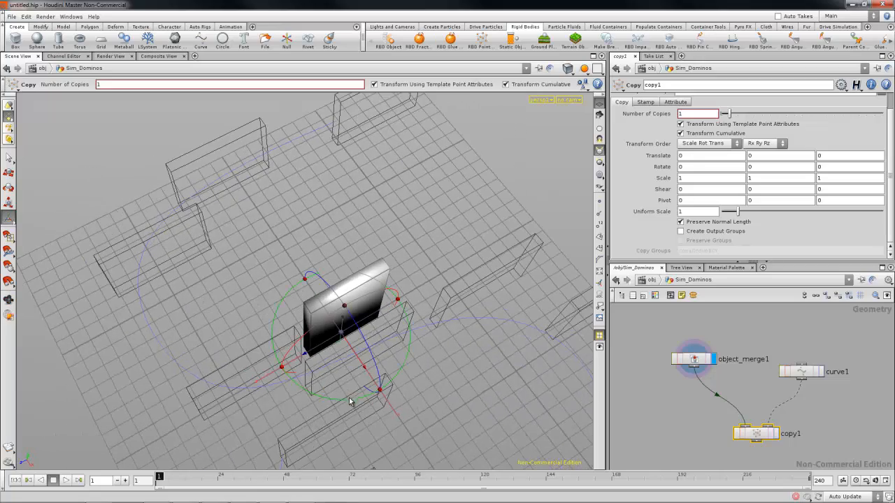
drag(293, 372, 319, 314)
key(ctrl+z)
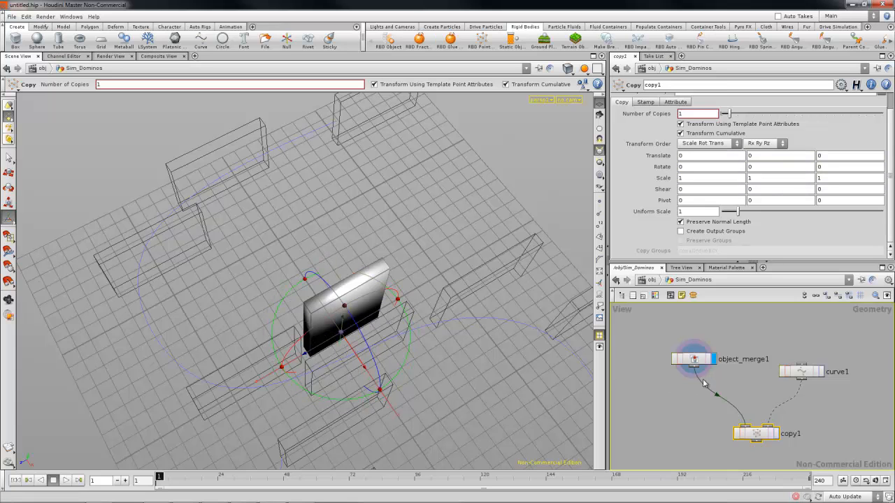
Insert a Transform node between object_merge1 and copy1 and align it beneath object_merge1.
middle_drag(712, 407, 694, 379)
alt+drag(297, 202, 303, 187)
click(694, 369)
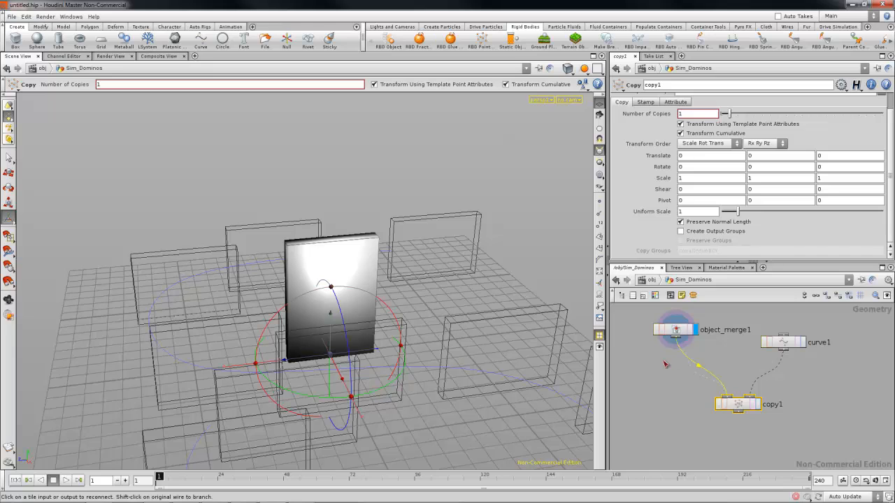
key(Tab)
text(tran)
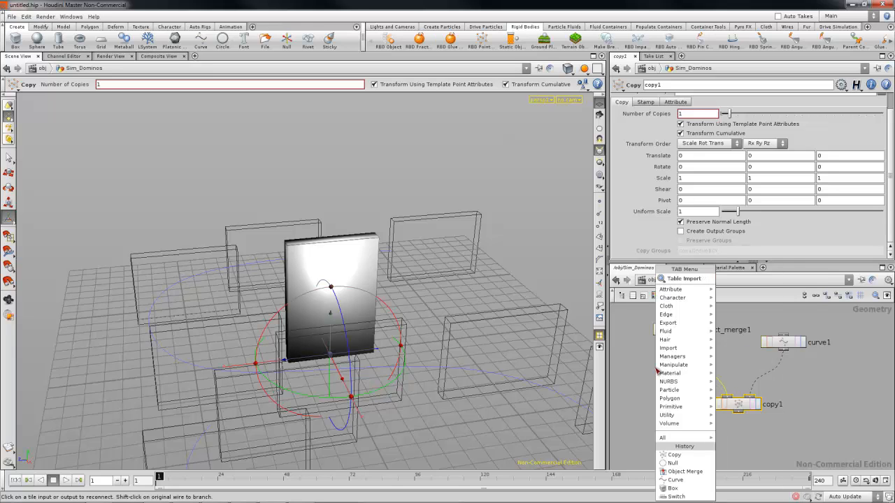
key(Return)
click(657, 372)
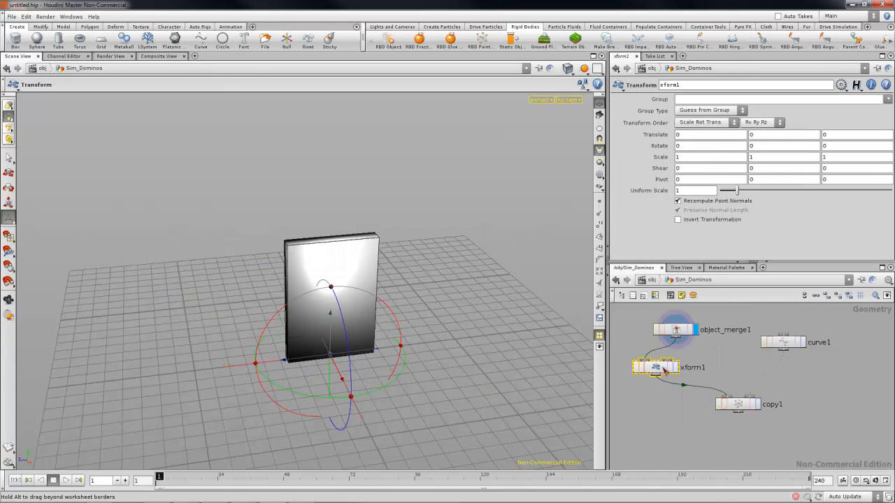
drag(664, 371, 679, 364)
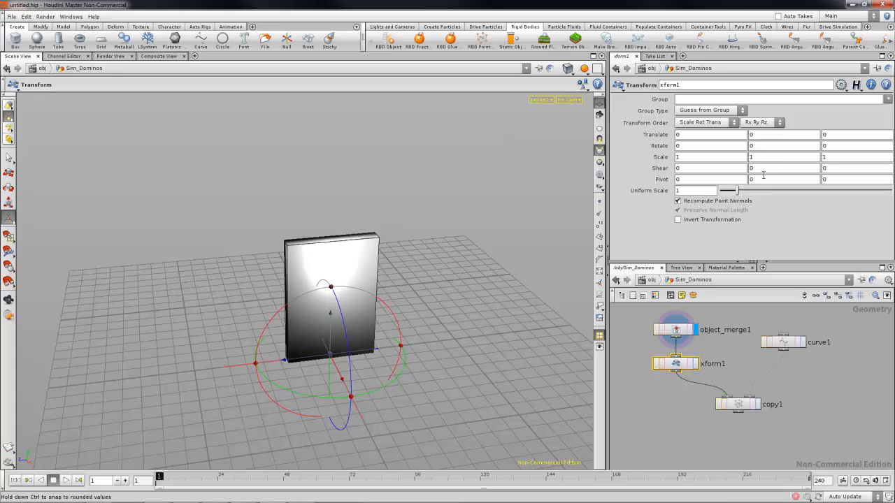
Set the Transform node's Y rotation to 90.
text(90)
key(Return)
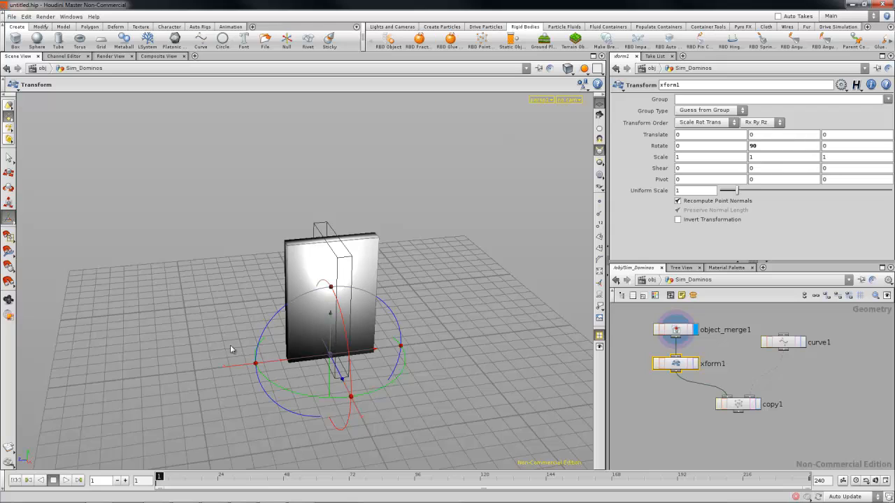
alt+drag(246, 315, 341, 361)
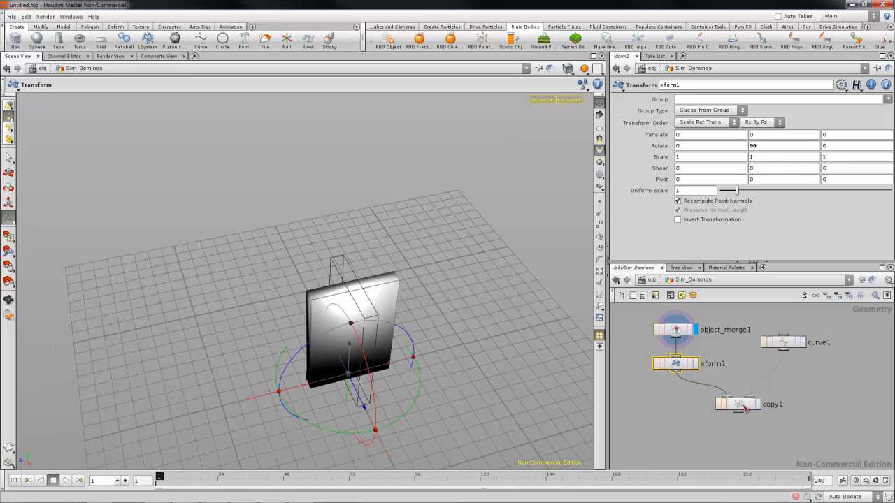
Make copy1 the displayed node, check the copied dominoes and select the Transform node again.
click(745, 407)
click(760, 405)
alt+drag(385, 298, 342, 246)
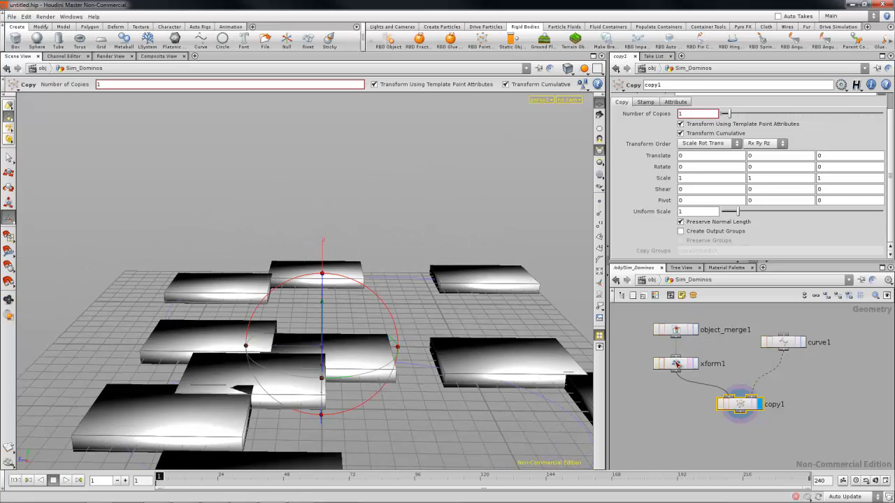
click(675, 364)
alt+drag(402, 296, 442, 344)
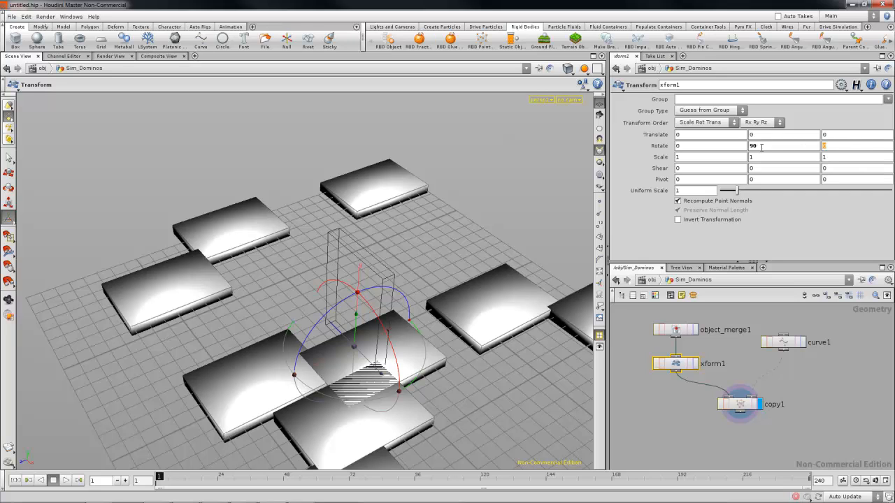
Try adding a 90-degree X rotation on the Transform node and undo the rotation attempts.
text(90)
key(Return)
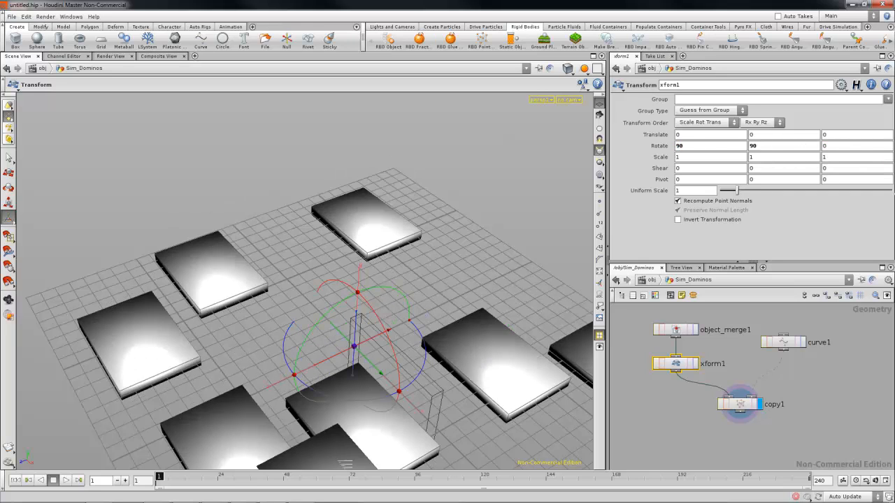
key(ctrl+z)
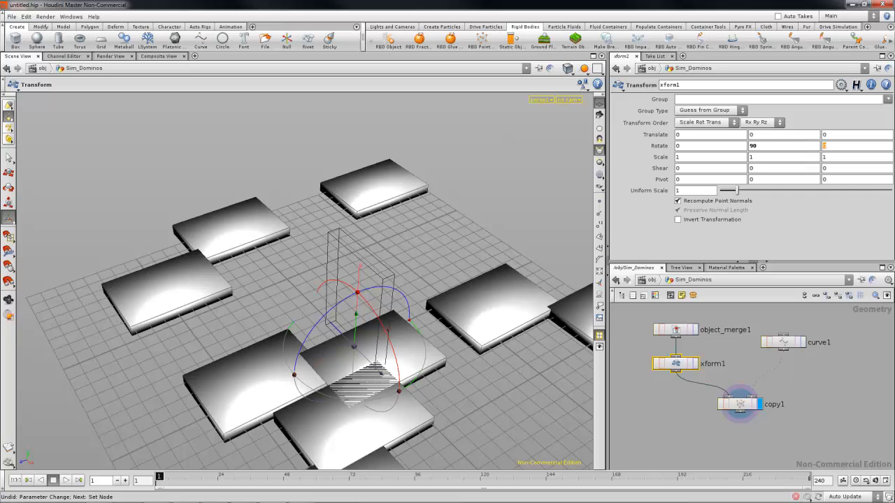
text(90)
key(Return)
key(ctrl+z)
Reset the Transform node's Y rotation to 0 and set its X rotation to 90.
drag(758, 145, 741, 147)
text(0)
key(Return)
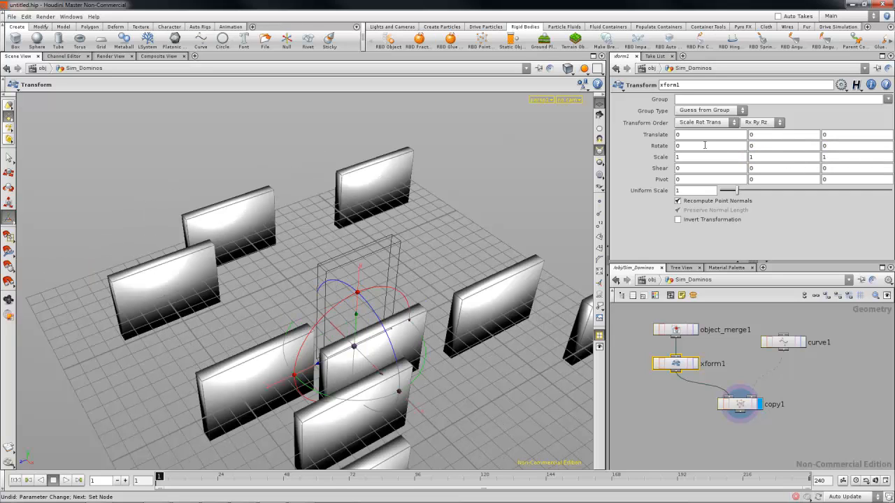
text(90)
key(Return)
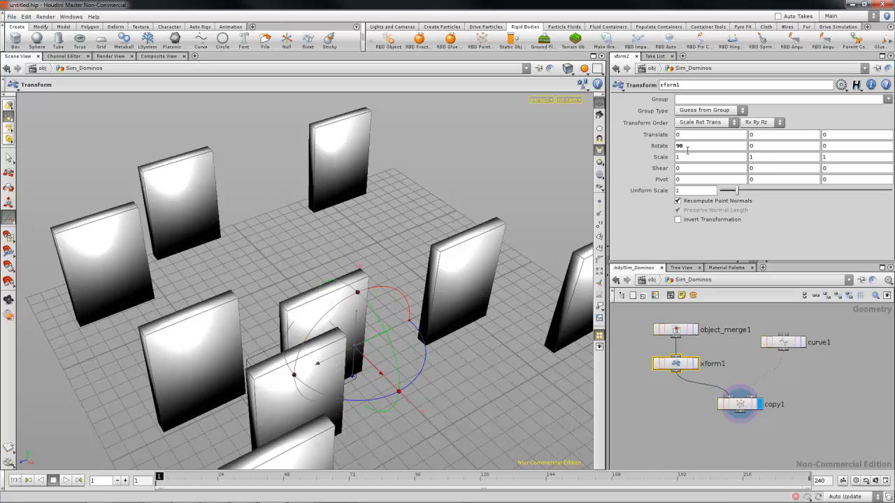
key(Escape)
drag(398, 231, 355, 240)
alt+right_drag(355, 240, 339, 305)
alt+drag(338, 305, 344, 326)
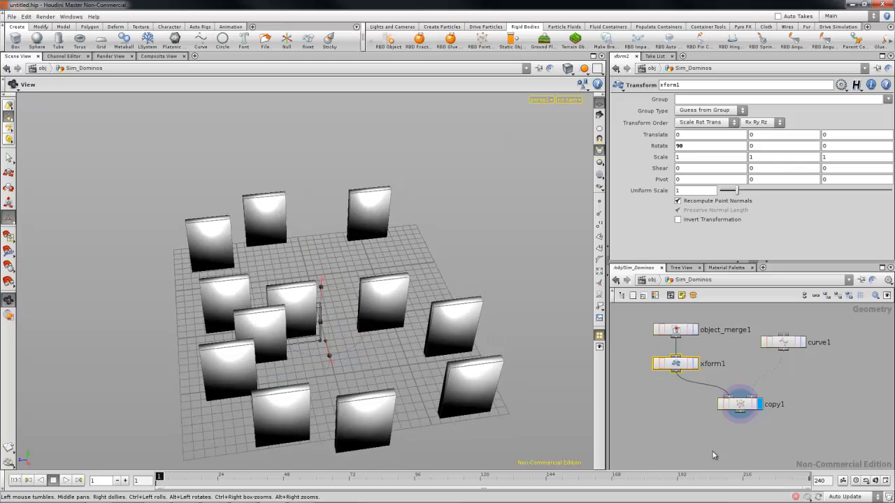
On the Copy node, toggle Transform Using Template Point Attributes off and back on to compare the dominoes' orientation along the curve.
click(742, 405)
key(Escape)
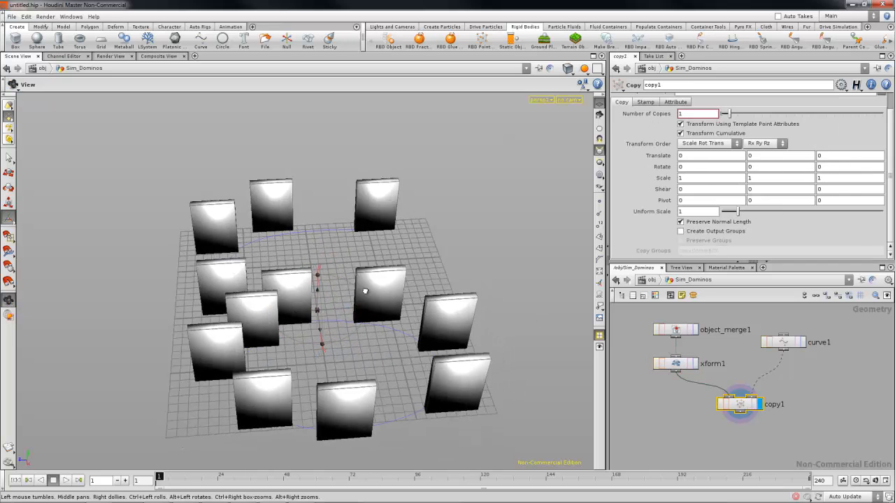
drag(366, 291, 385, 343)
key(Return)
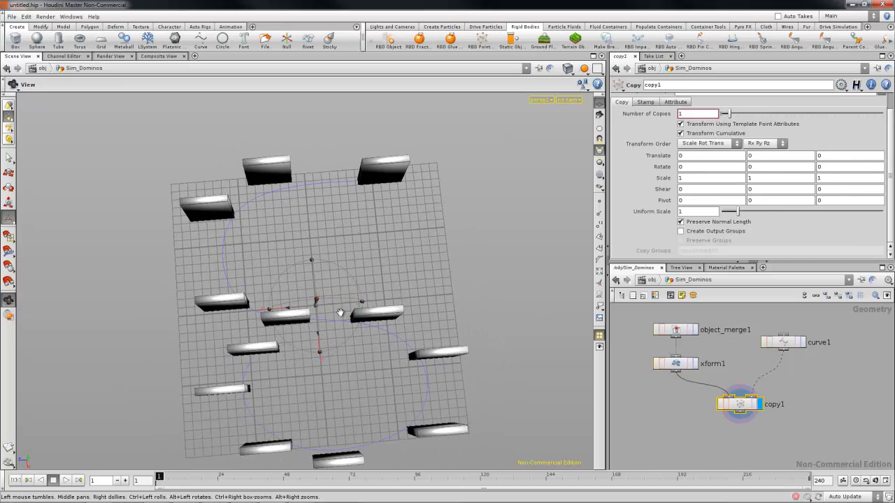
drag(300, 213, 482, 245)
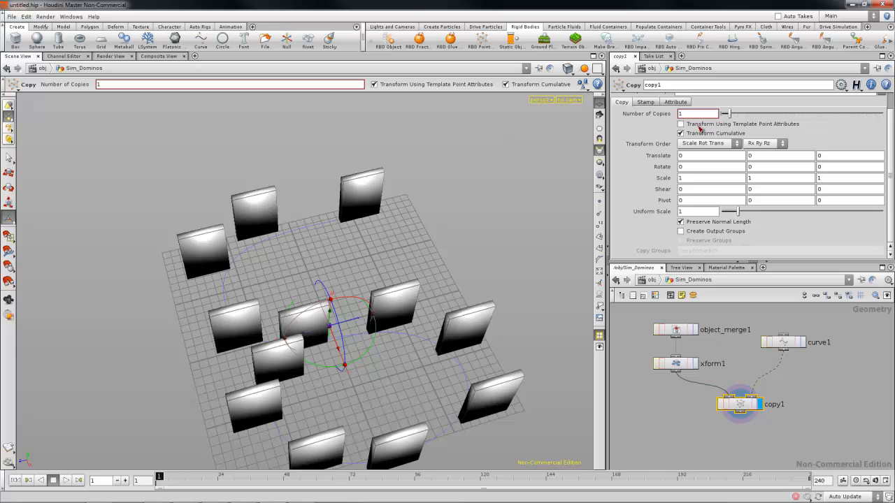
click(698, 127)
click(698, 126)
click(698, 126)
click(698, 126)
drag(291, 294, 314, 339)
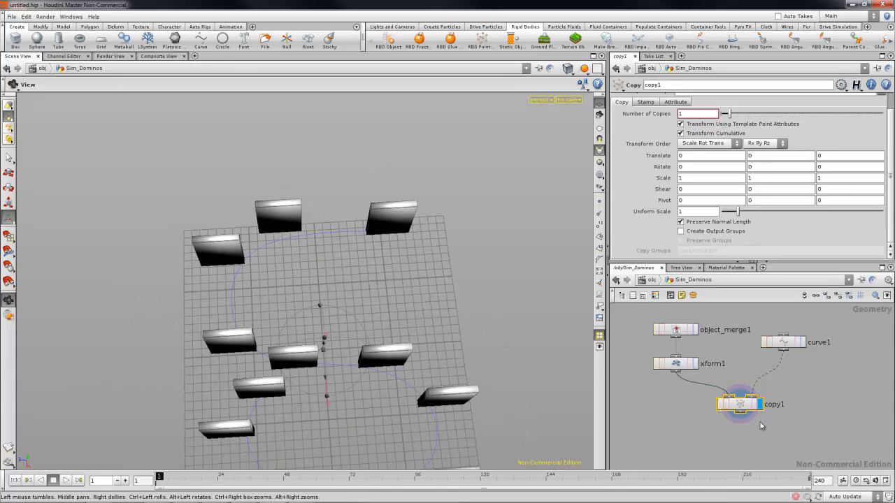
Space out the network by moving curve1 up and shifting object_merge1 and xform1 away from copy1.
middle_drag(781, 382, 741, 432)
drag(753, 389, 776, 350)
middle_drag(755, 392, 773, 380)
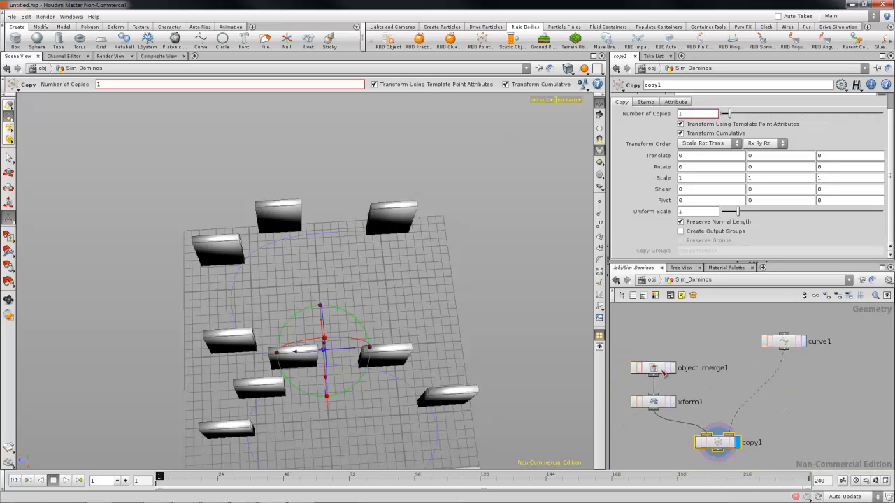
drag(654, 356, 644, 411)
drag(650, 403, 627, 402)
middle_drag(739, 377, 726, 346)
Insert a Point node between curve1 and the Copy node's second input.
key(Tab)
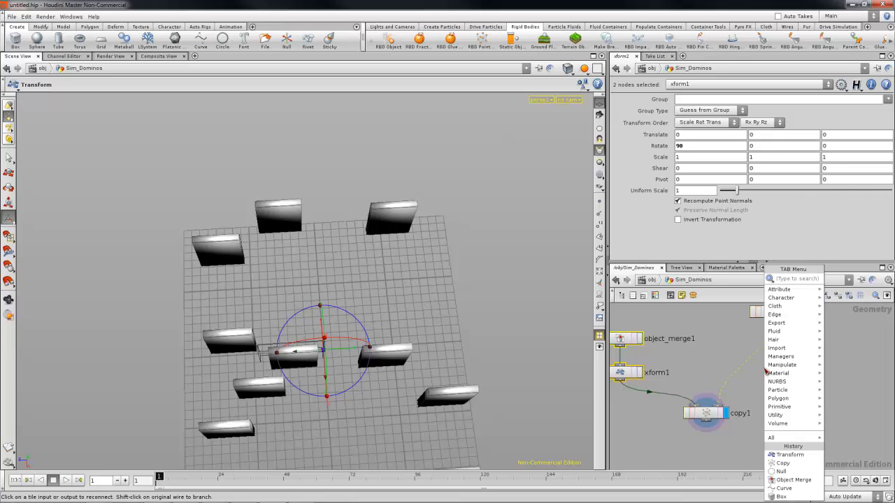
text(point)
key(Return)
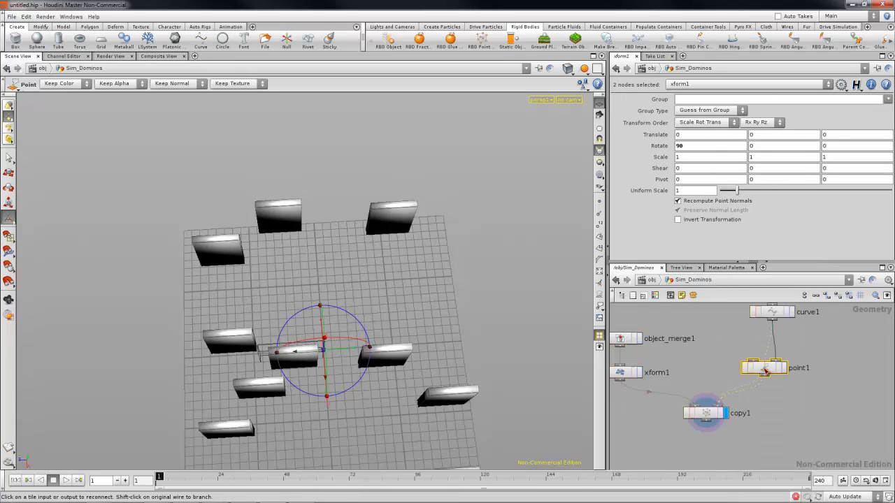
click(764, 371)
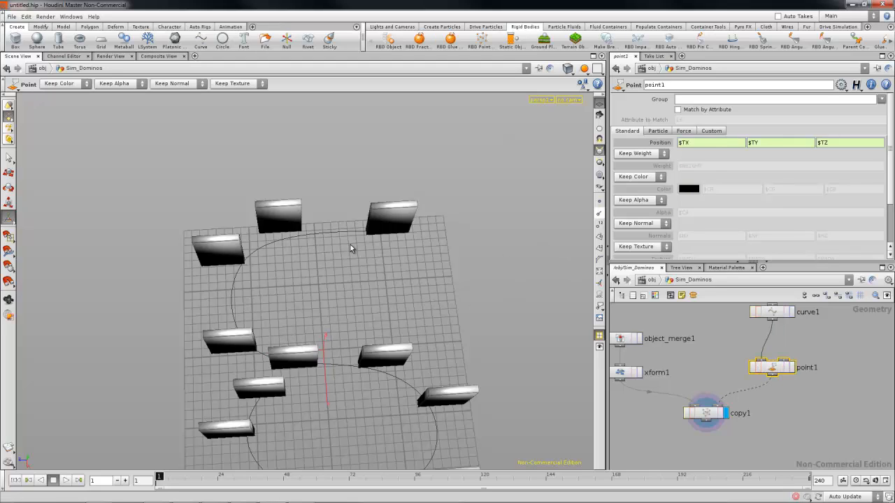
Split the scene view pane into two stacked panes.
key(alt+bracketright)
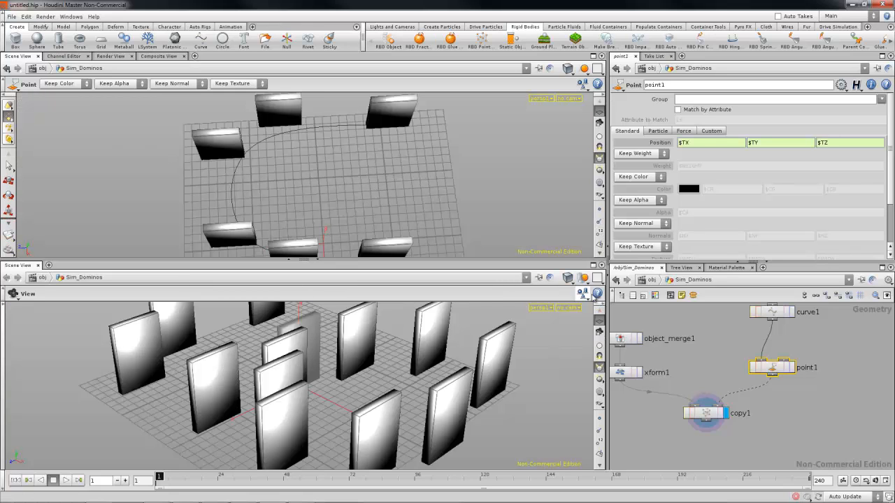
Turn the lower pane into a Details View listing point1's attributes and shrink it to enlarge the scene view.
click(602, 265)
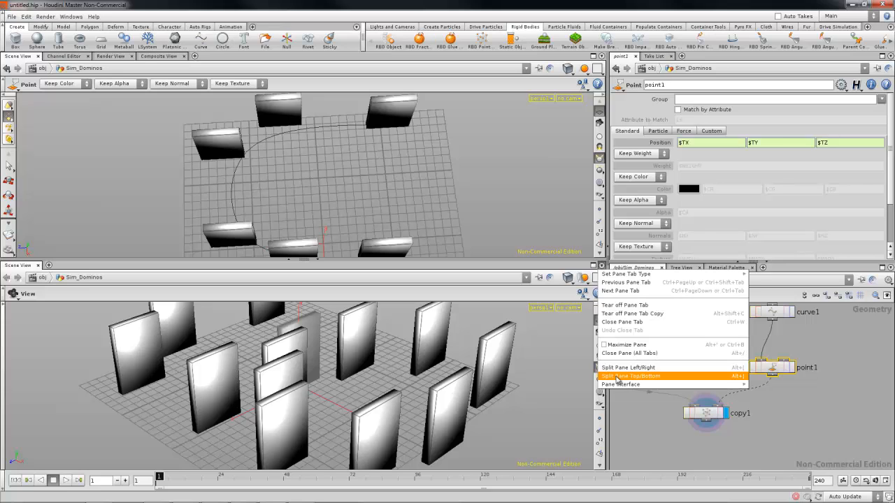
click(543, 346)
key(alt+8)
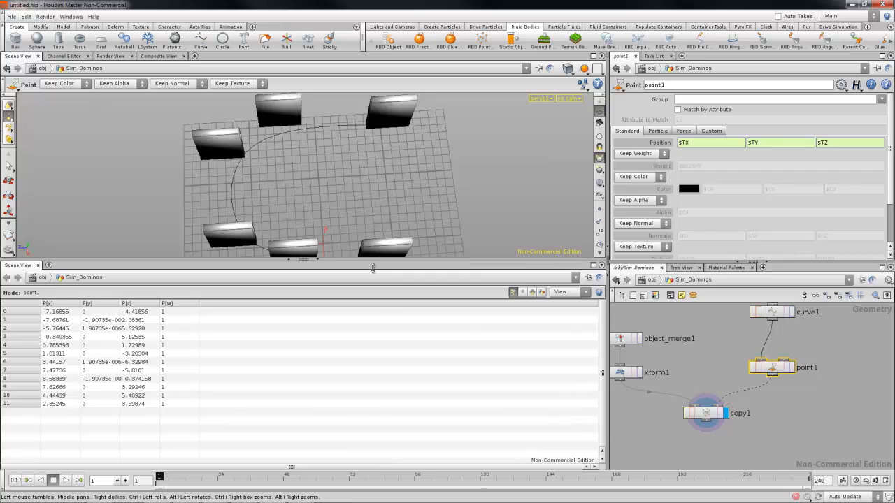
drag(376, 260, 376, 305)
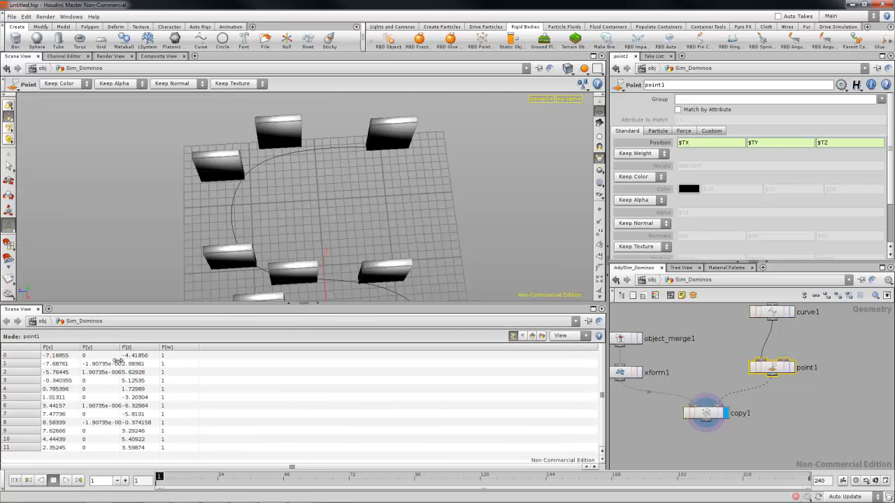
Add a normal attribute to the curve points in the point1 node.
alt+drag(334, 228, 300, 191)
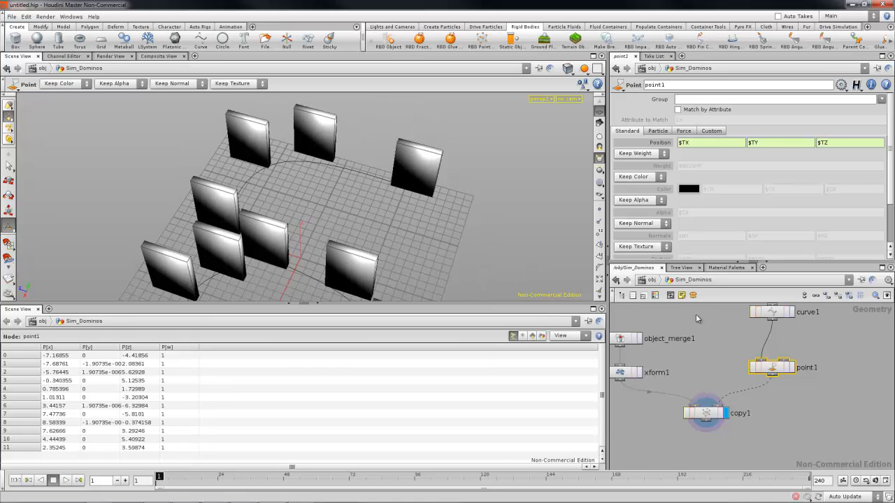
click(661, 225)
click(636, 239)
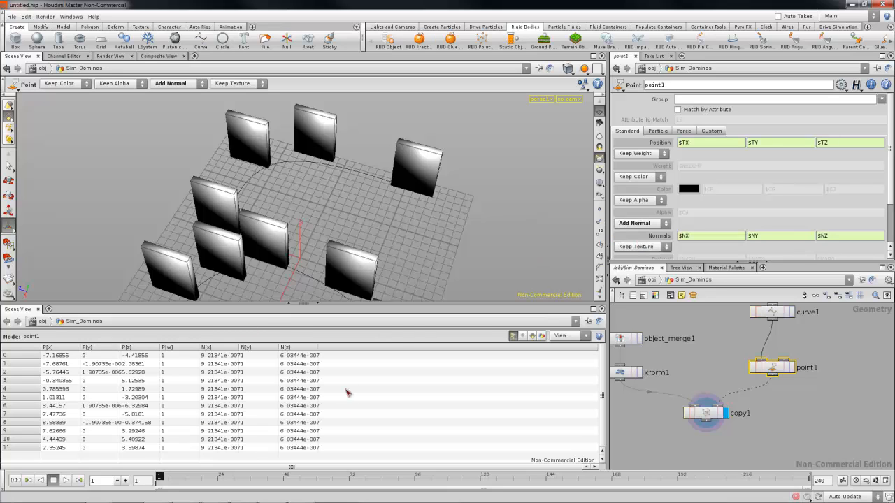
Show point normals in the viewport and make point1 the displayed node.
click(599, 221)
alt+drag(375, 194, 390, 191)
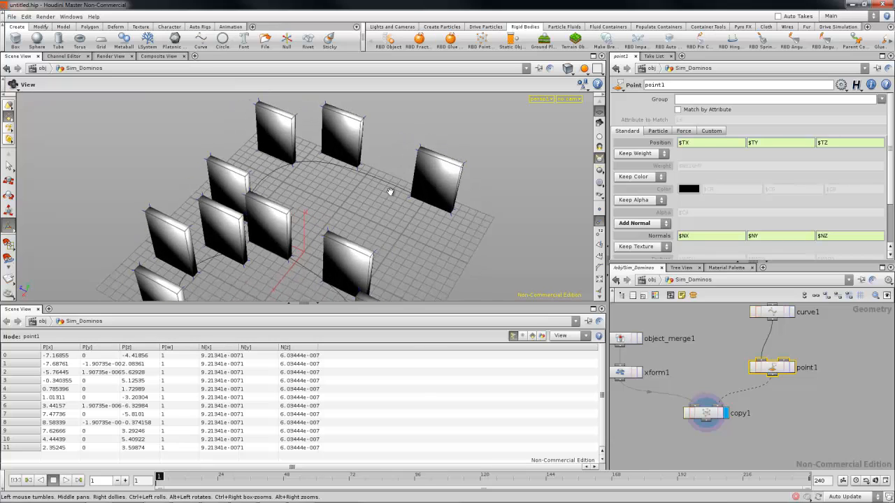
click(791, 367)
drag(434, 225, 361, 168)
alt+drag(321, 204, 456, 249)
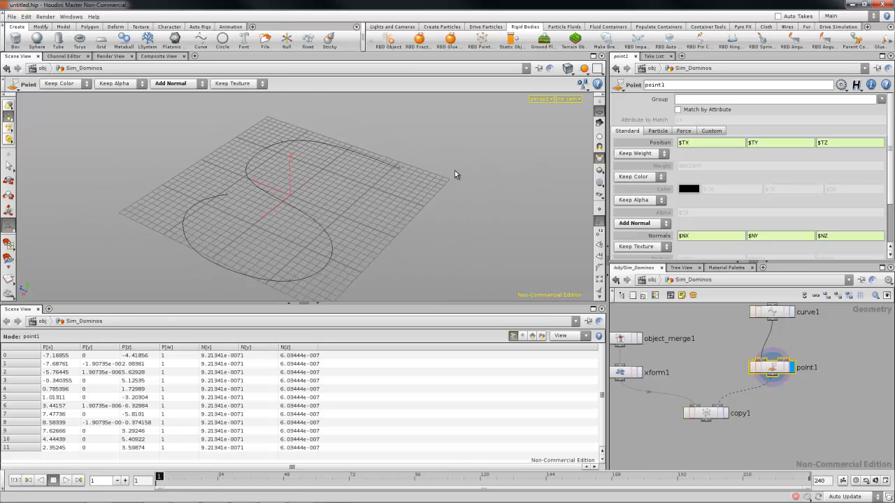
Show point numbers along the curve in the viewport.
key(space)
drag(366, 194, 593, 300)
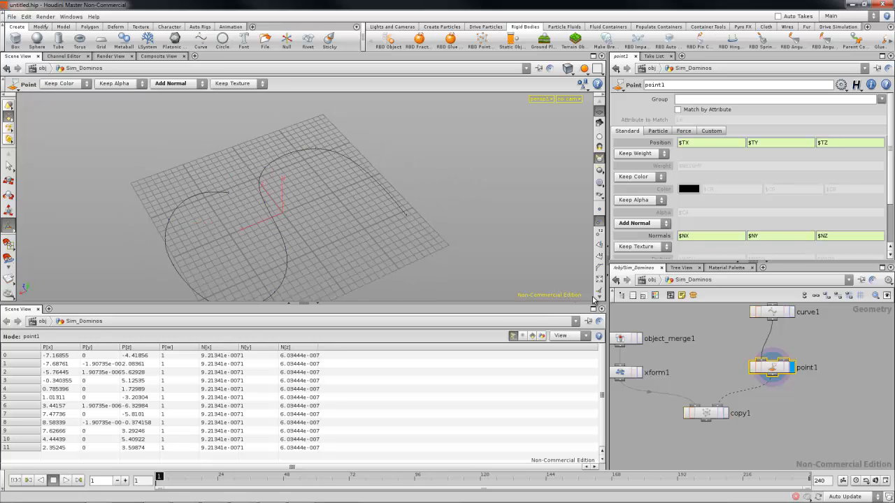
click(599, 233)
key(space)
drag(415, 205, 409, 249)
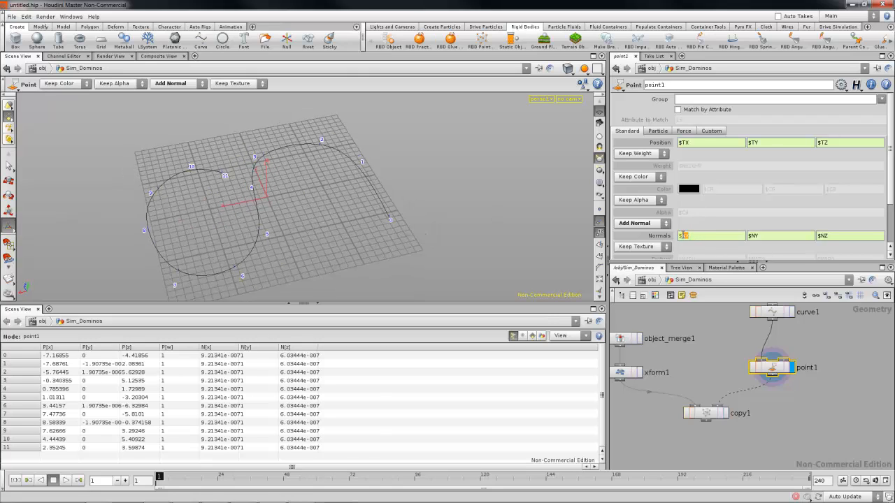
Set point1's normals to the point positions $TX, $TY and $TZ.
double_click(683, 236)
key(Return)
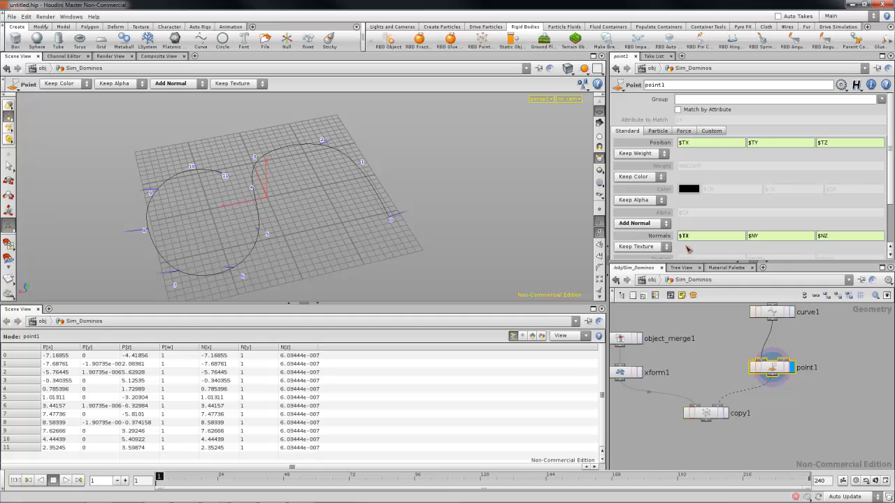
double_click(750, 235)
key(BackSpace)
key(BackSpace)
text(TY)
key(Return)
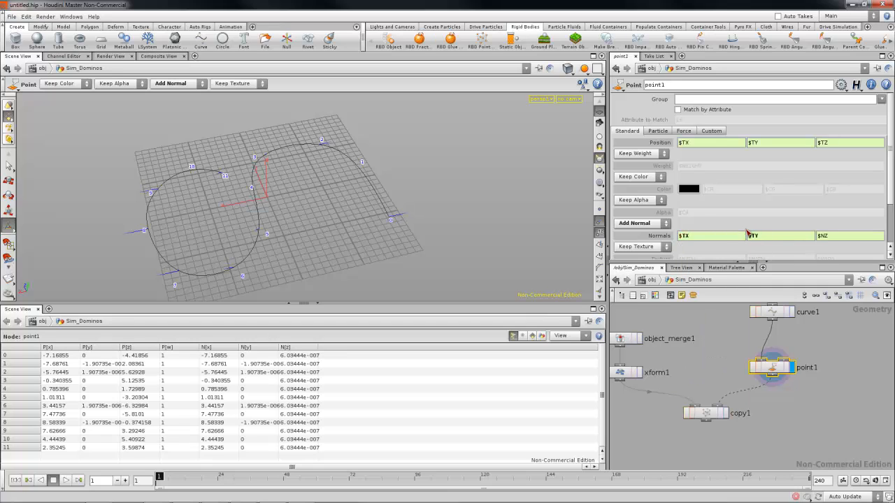
double_click(822, 236)
key(BackSpace)
key(BackSpace)
text(TZ)
key(Return)
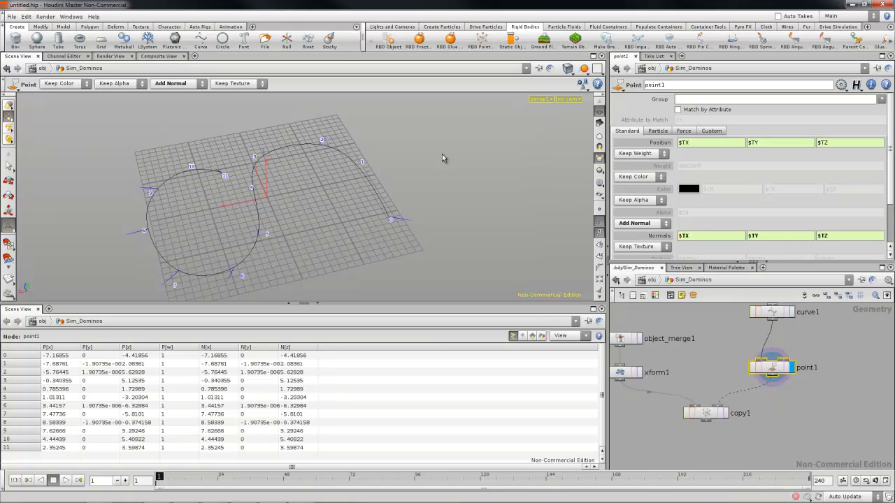
key(Escape)
drag(317, 196, 378, 181)
key(Return)
double_click(700, 235)
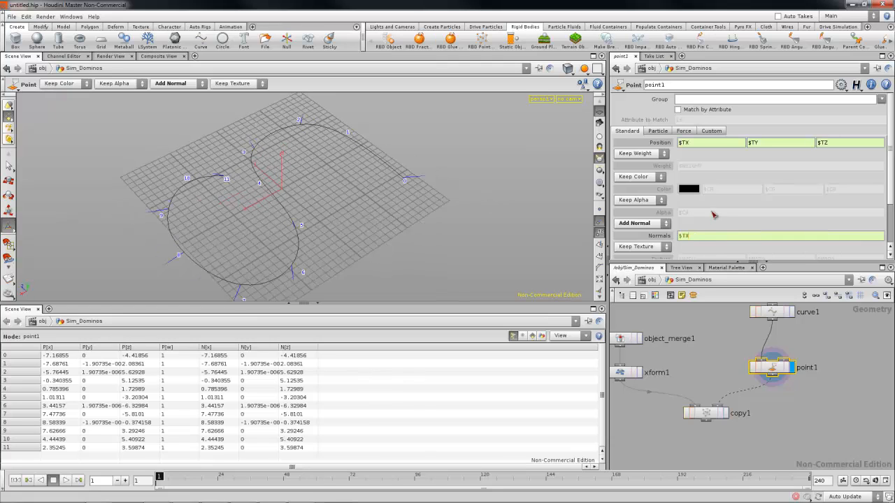
key(Return)
Add a Sort node fed by curve1 and connected to point1's second input.
middle_drag(772, 352, 766, 394)
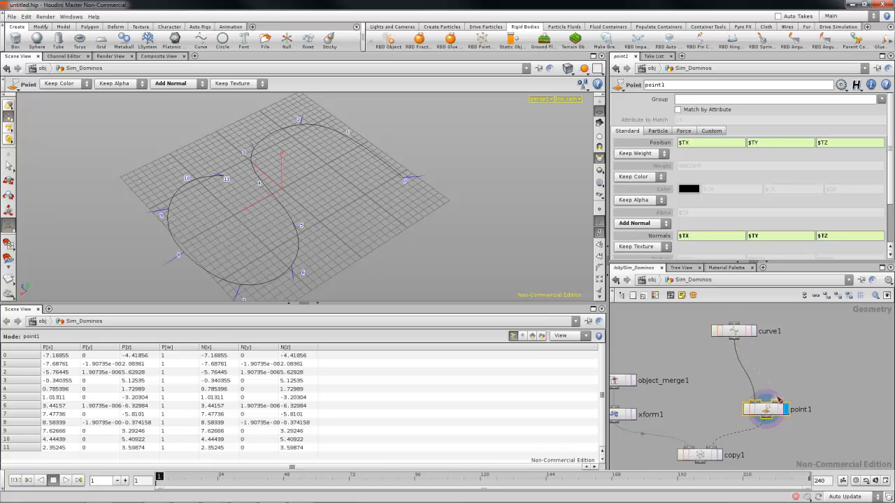
click(768, 403)
key(Tab)
mouse_move(799, 378)
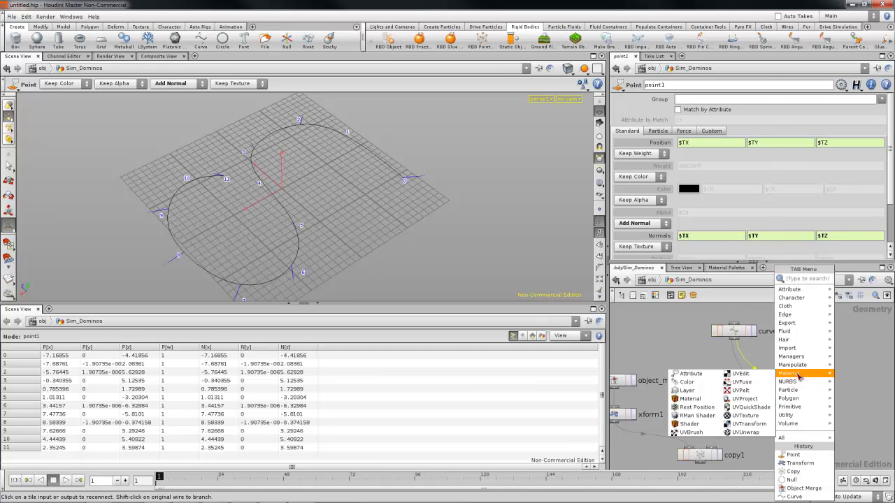
text(sort)
key(Return)
click(798, 377)
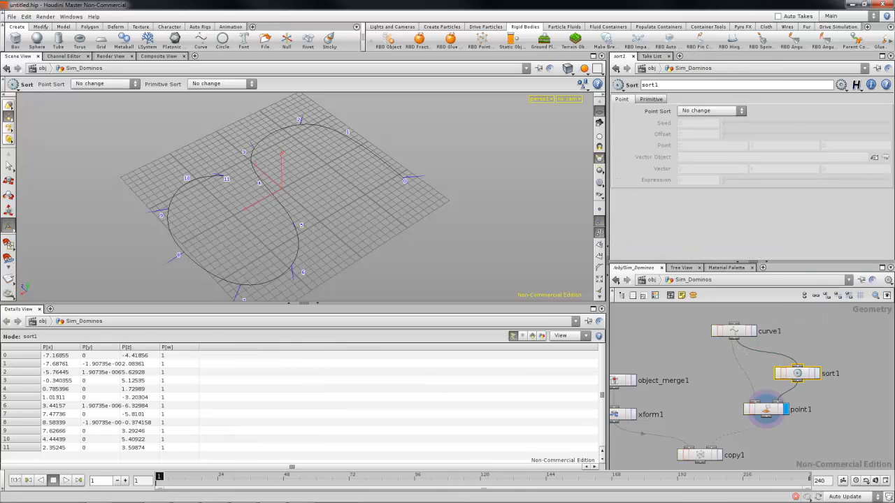
Set the Sort node's point sort to Shift with an offset of 1.
click(699, 111)
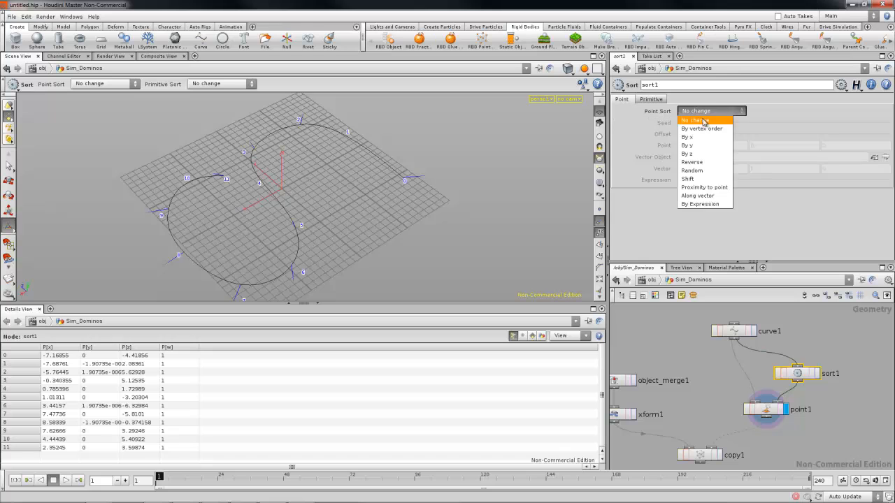
click(695, 178)
alt+drag(342, 204, 322, 222)
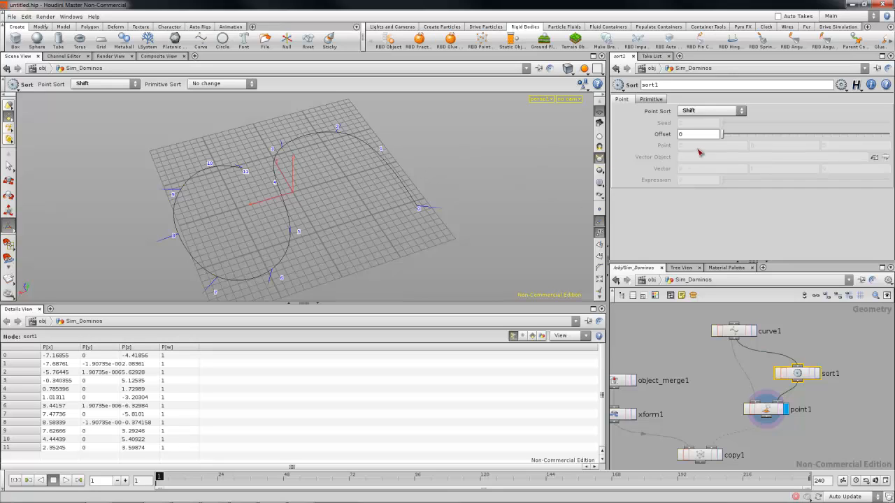
drag(723, 136, 723, 135)
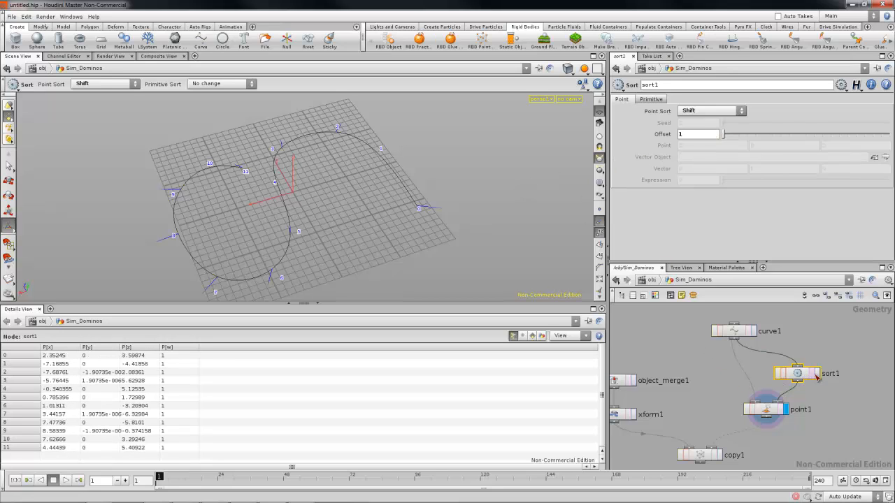
Display sort1 and switch its offset between 0 and 1 to compare the point numbering, ending on 1.
click(817, 374)
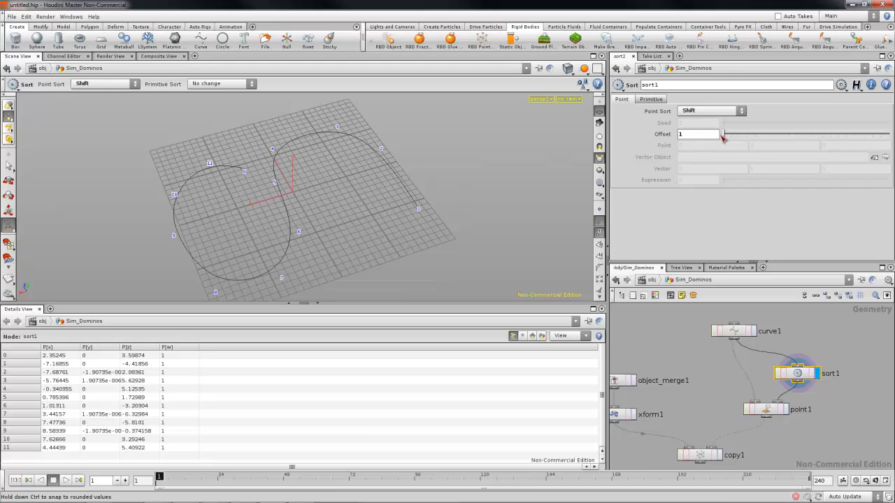
drag(724, 136, 720, 135)
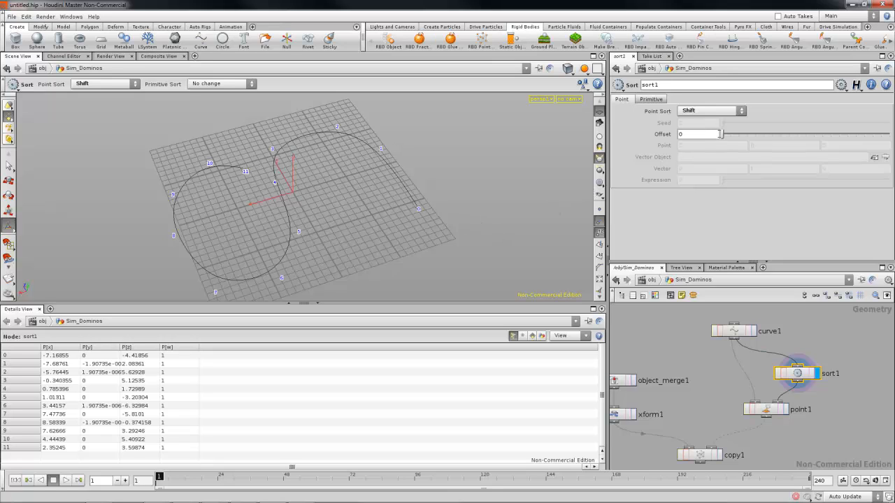
drag(723, 134, 726, 137)
drag(724, 136, 722, 134)
drag(661, 132, 665, 134)
text(1)
key(Return)
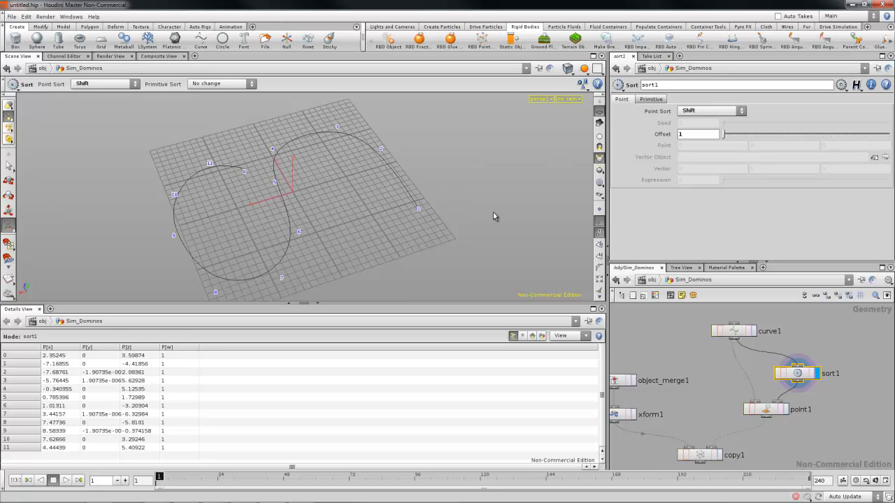
Change point1's normals to the differences $TX-$TX2, $TY-$TY2 and $TZ-$TZ2.
click(766, 413)
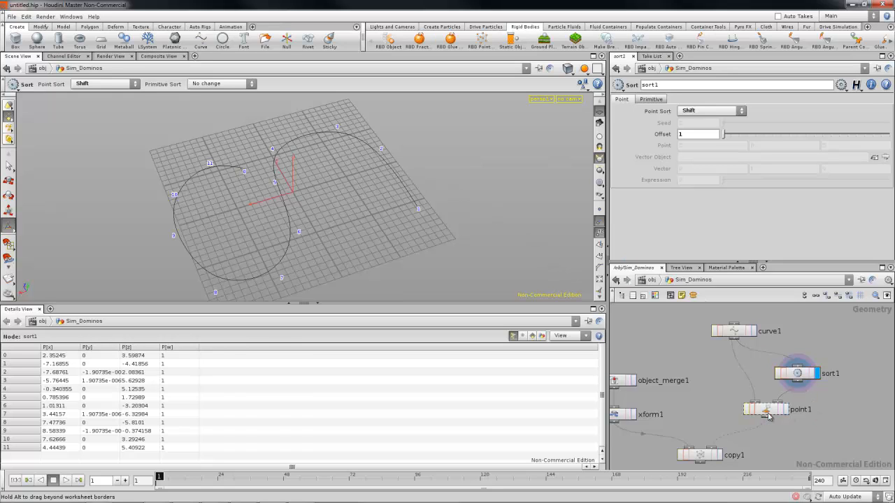
click(694, 235)
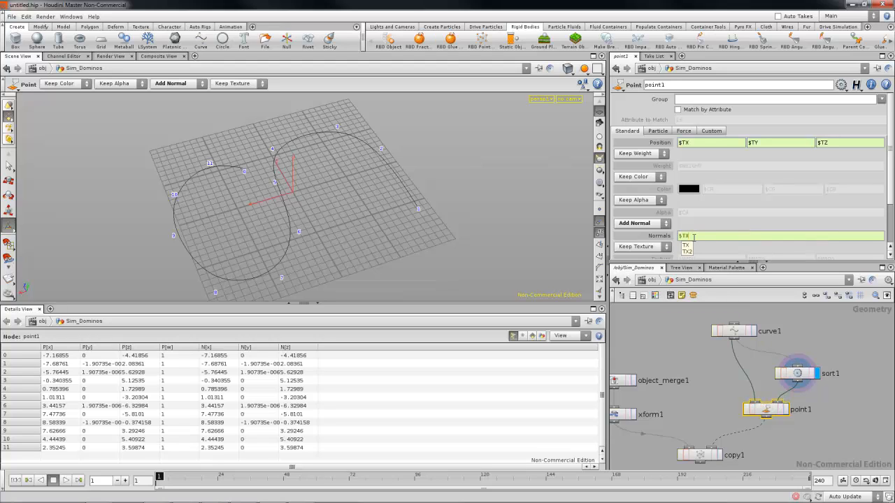
click(697, 236)
text(*$TX2)
key(Return)
click(760, 237)
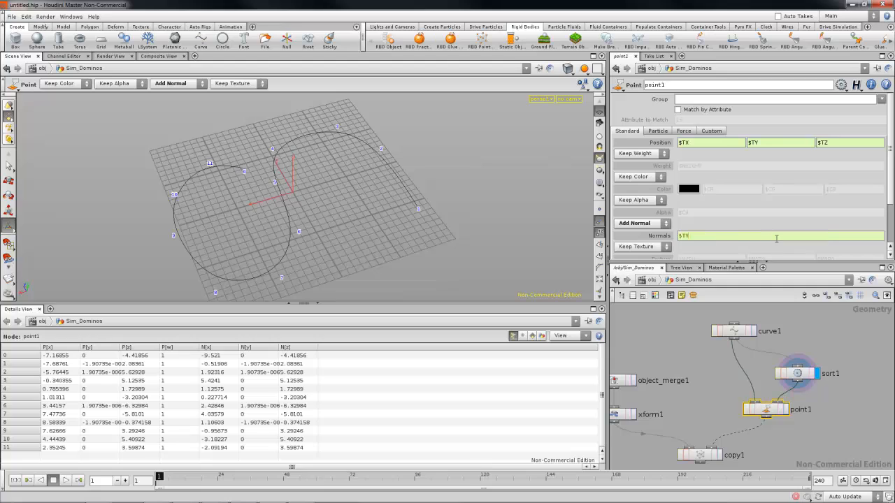
text(*$T)
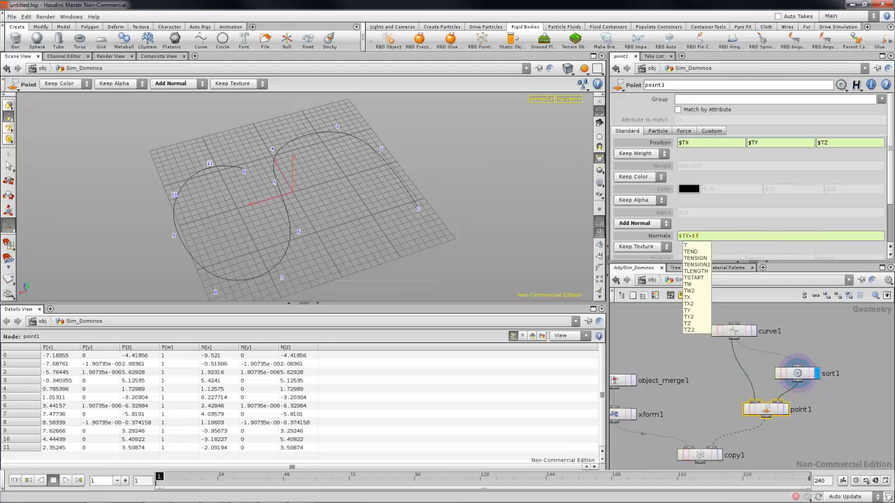
text(Y2)
key(Return)
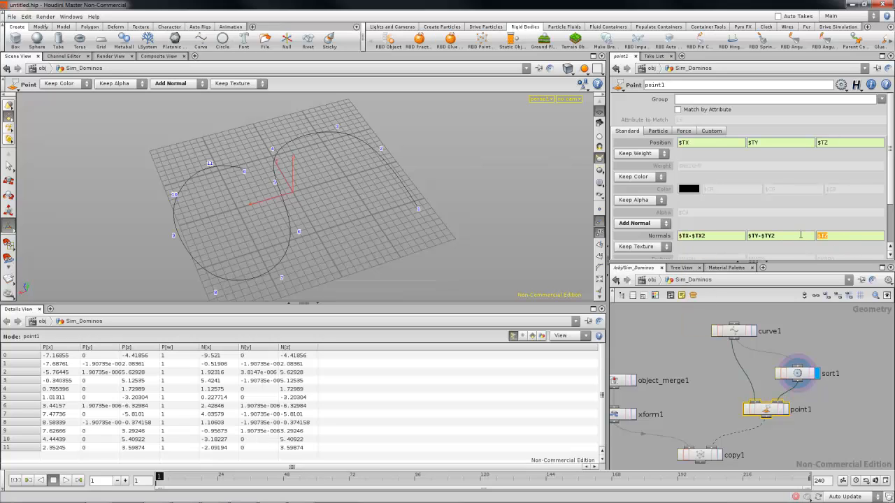
click(791, 236)
text(-$TZ2)
key(Return)
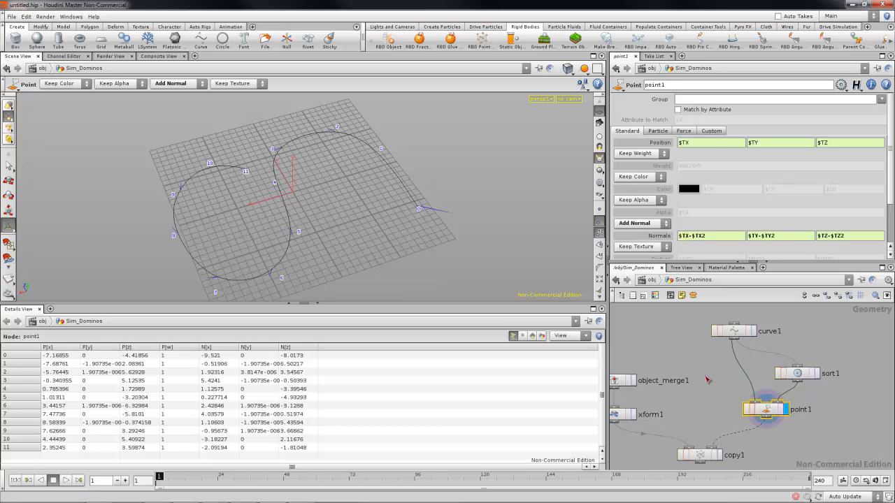
Display point1 and examine the direction of the normals along the curve.
click(786, 409)
key(Escape)
drag(397, 205, 423, 194)
key(Return)
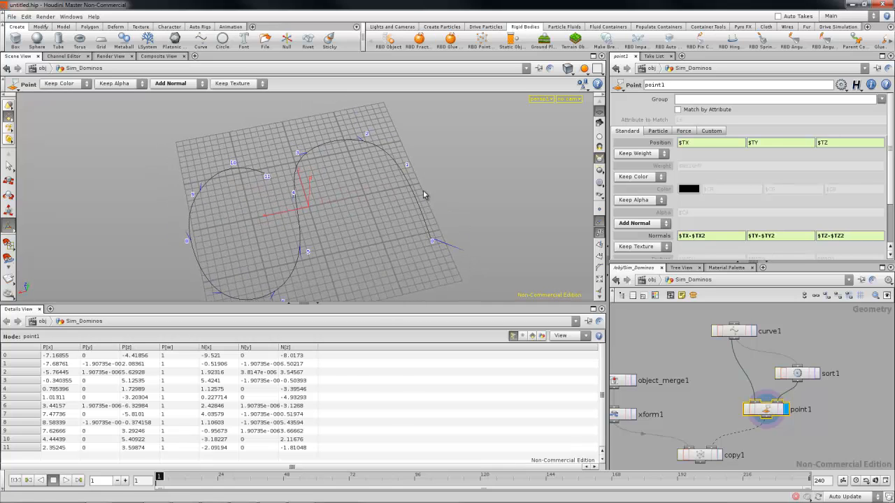
key(Escape)
drag(287, 270, 310, 200)
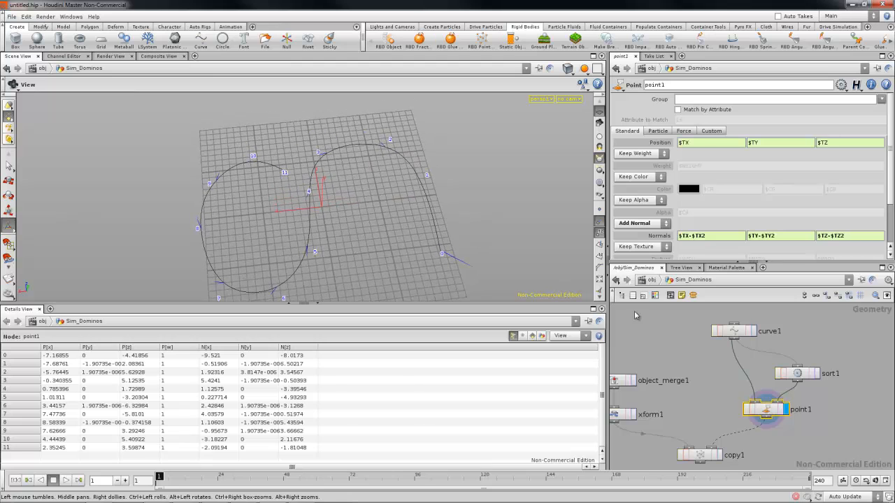
key(Return)
Select and display copy1 to check how the domino copies are oriented along the curve.
middle_drag(702, 385, 733, 355)
click(729, 425)
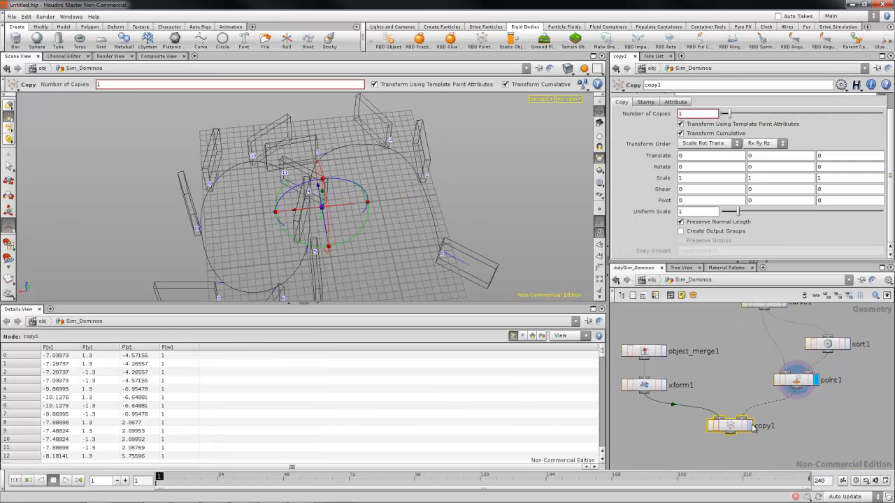
click(751, 425)
key(Escape)
drag(398, 246, 338, 204)
key(Return)
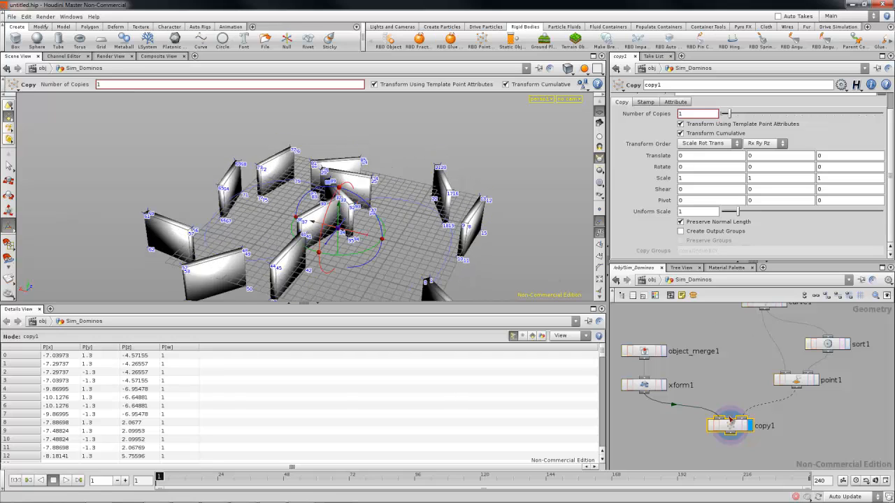
Set the X rotation of the xform1 node to 0 so the copied dominoes stand upright.
click(647, 386)
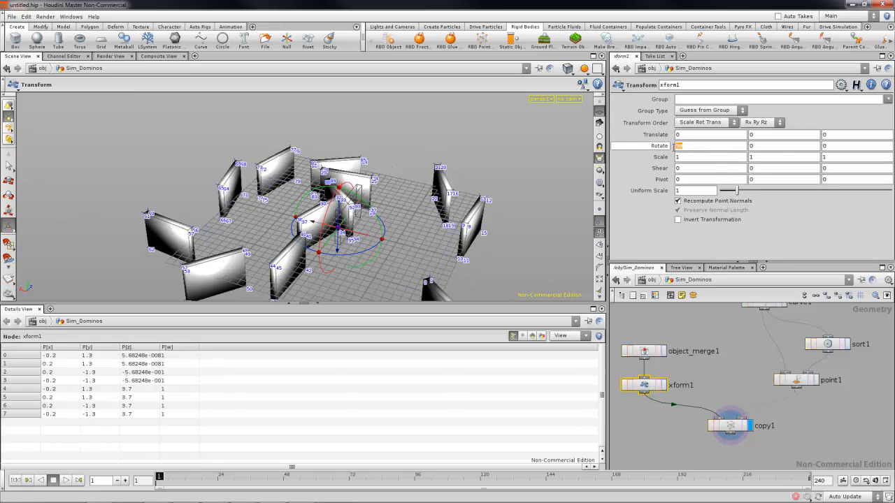
text(0)
key(Return)
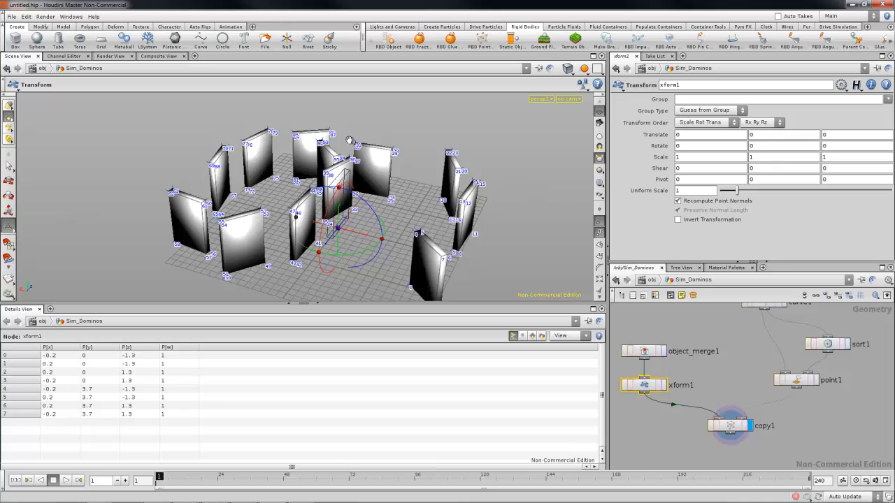
alt+drag(350, 141, 300, 197)
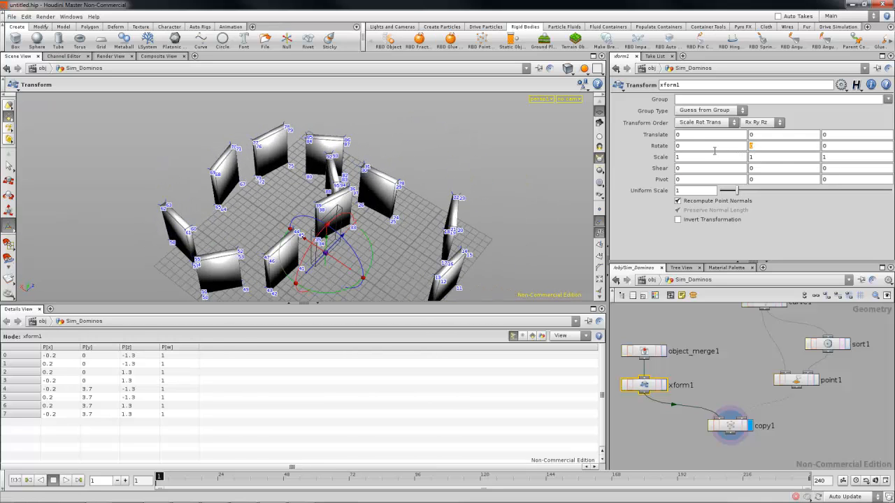
Set the Y rotation of xform1 to 90 and turn off the point number display in the viewport.
text(90)
key(Return)
drag(458, 116, 453, 194)
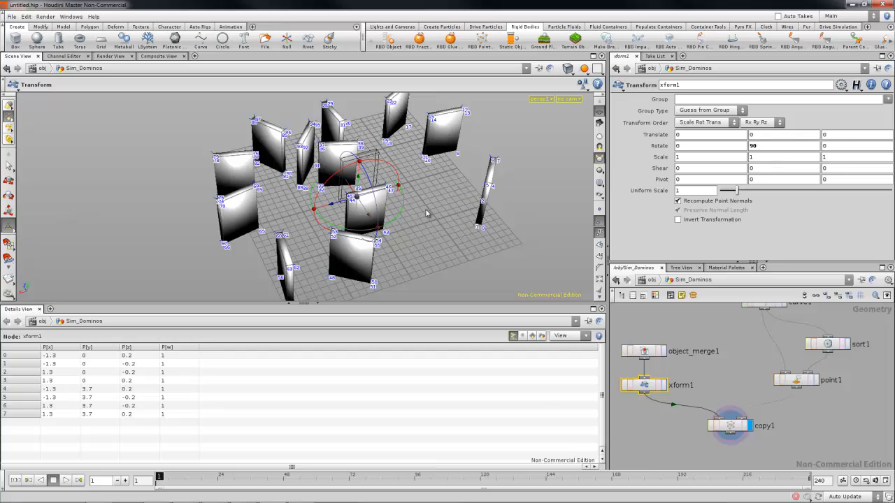
click(602, 233)
drag(349, 115, 343, 196)
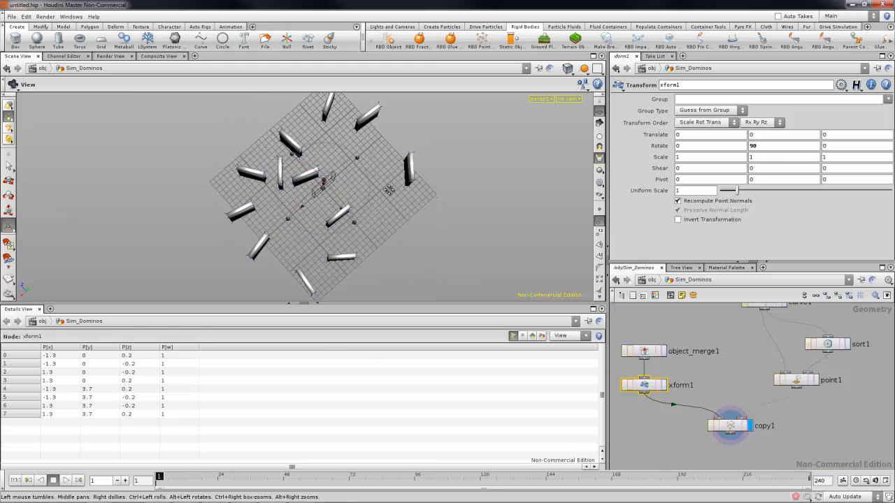
drag(365, 225, 367, 141)
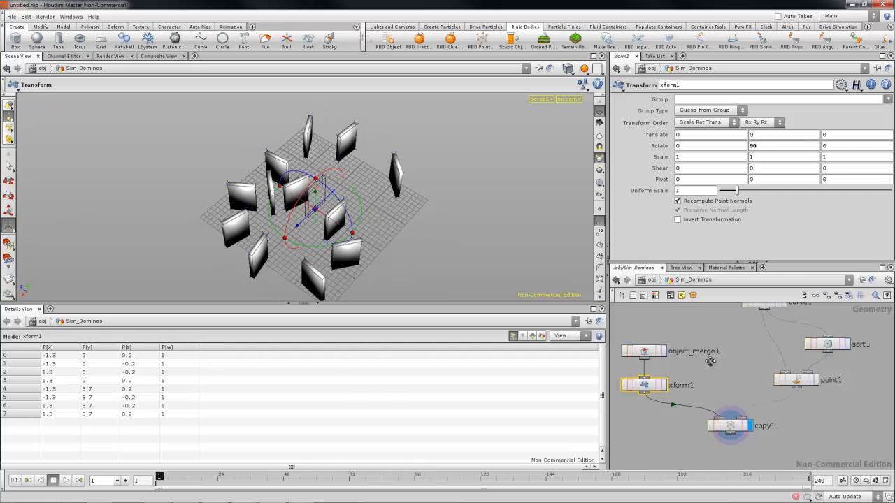
Insert a Resample node on the wire between curve1 and point1.
middle_drag(770, 330, 709, 361)
drag(709, 337, 708, 316)
middle_drag(722, 352, 725, 373)
drag(703, 353, 703, 340)
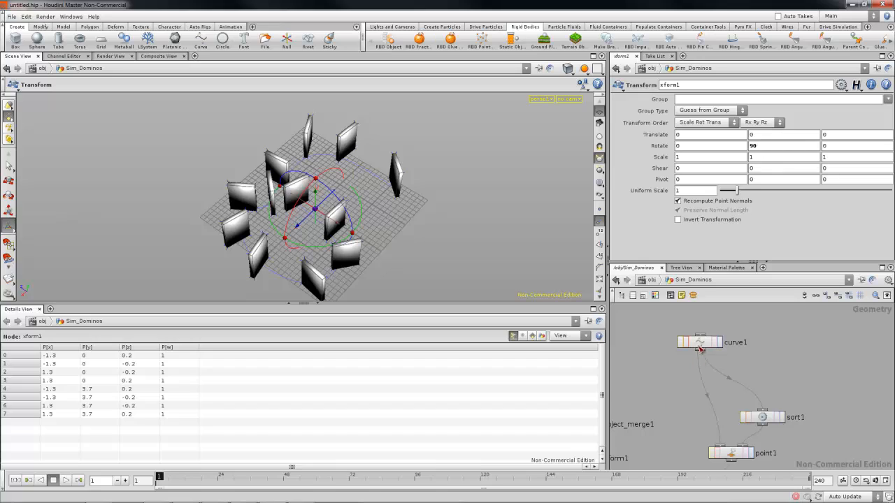
middle_drag(700, 349, 700, 354)
click(701, 374)
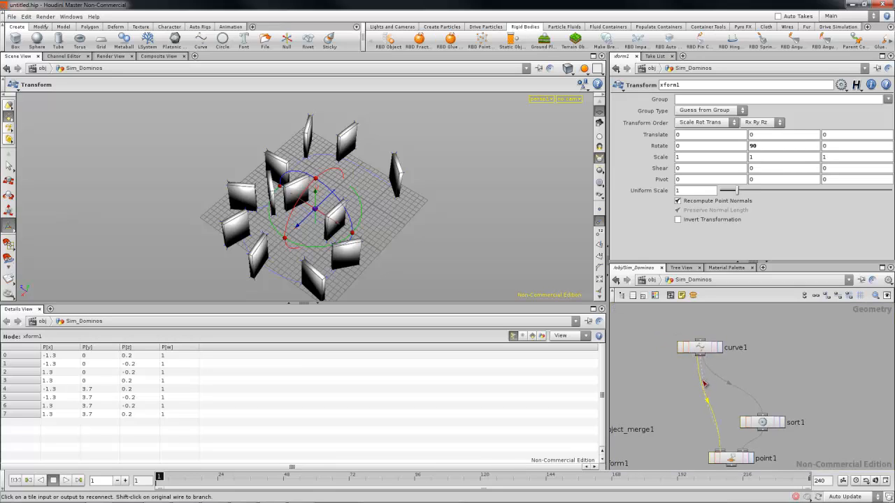
key(shift+s)
key(shift+s)
key(shift+s)
key(Tab)
text(re)
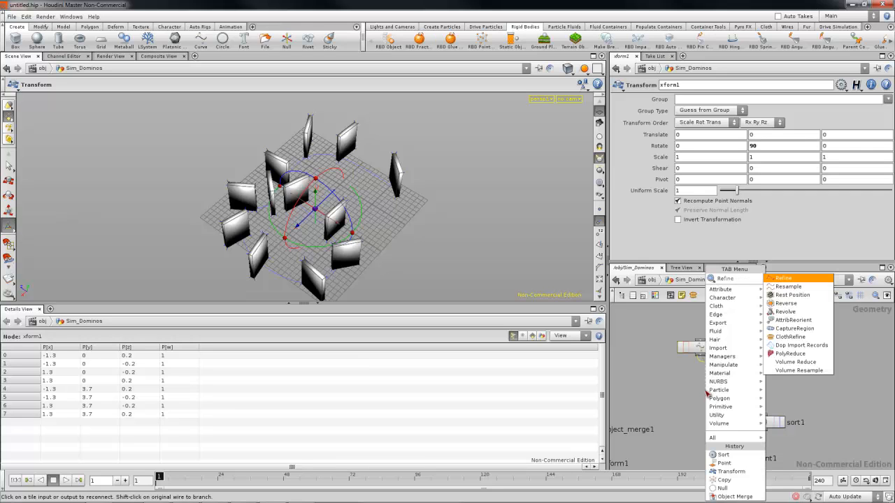
key(Down)
key(Return)
click(710, 393)
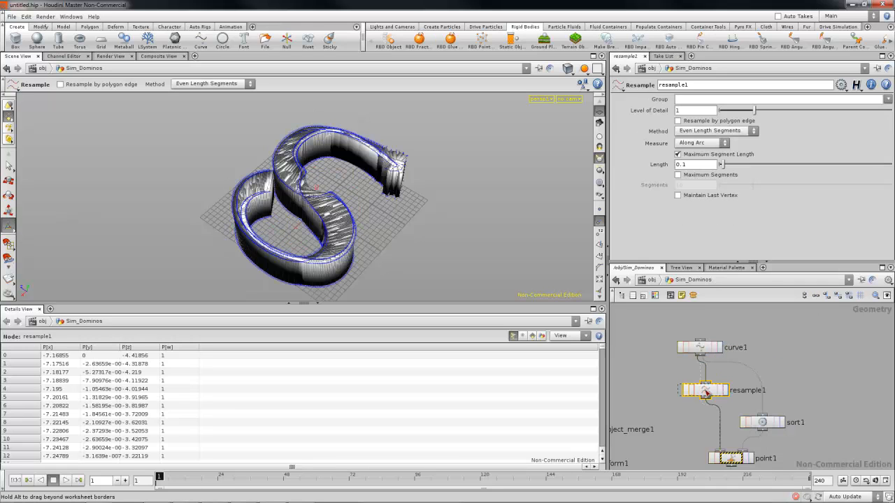
Connect resample1 to the input of sort1 as well, and set resample1's maximum segment length to 1.34.
click(712, 397)
click(762, 415)
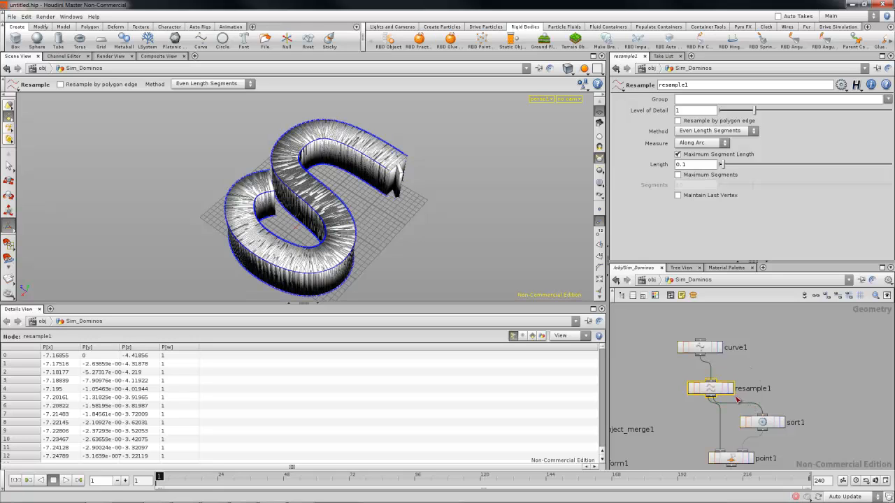
drag(713, 388, 717, 385)
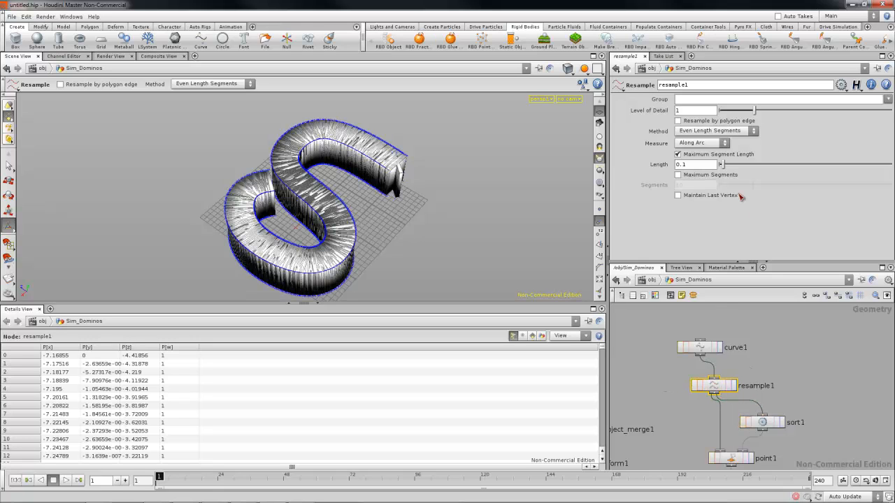
drag(725, 163, 766, 172)
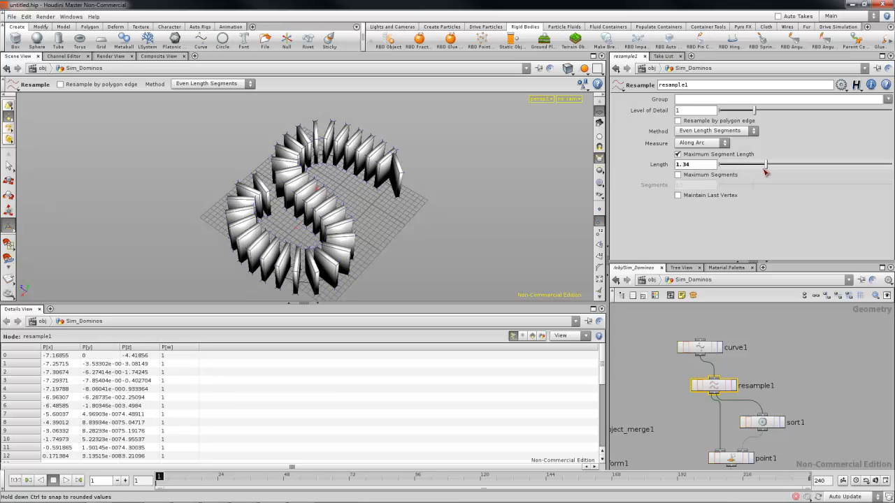
Examine the spacing and orientation of the resampled dominoes along the curve from several angles.
alt+drag(411, 189, 372, 232)
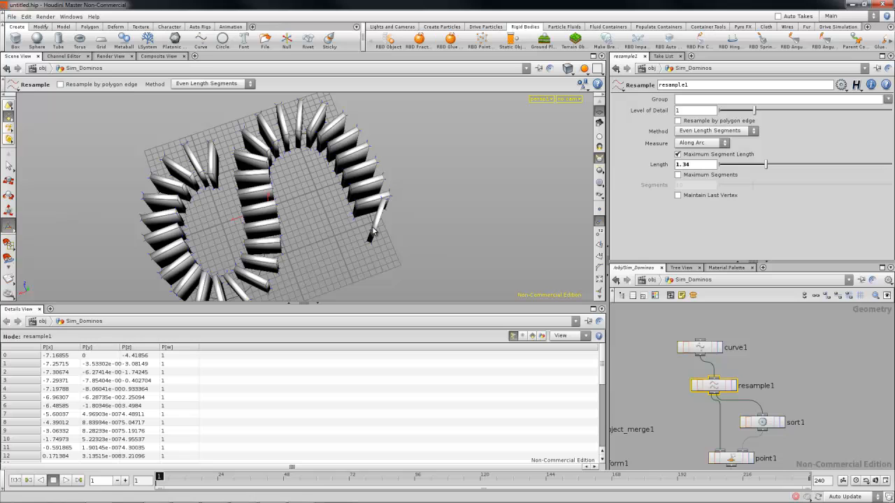
alt+drag(218, 175, 284, 145)
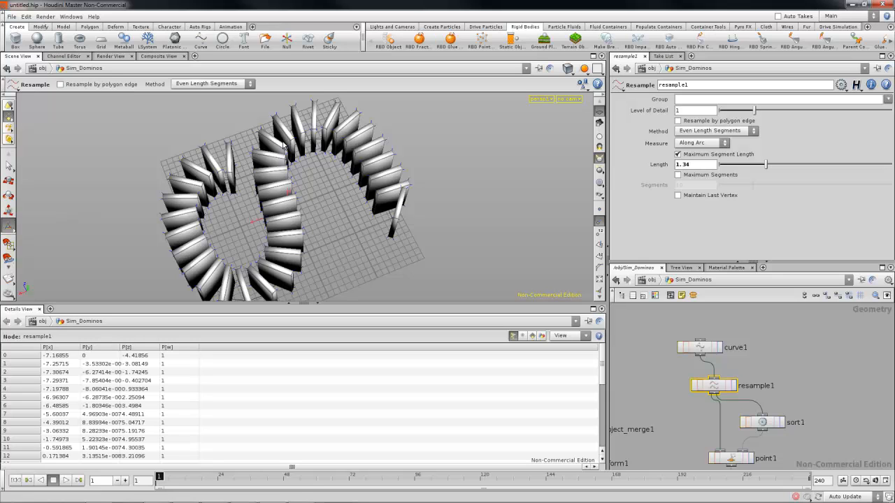
alt+drag(398, 214, 381, 181)
alt+middle_drag(759, 376, 705, 299)
scroll(750, 374, down, 1)
alt+middle_drag(737, 359, 725, 380)
key(h)
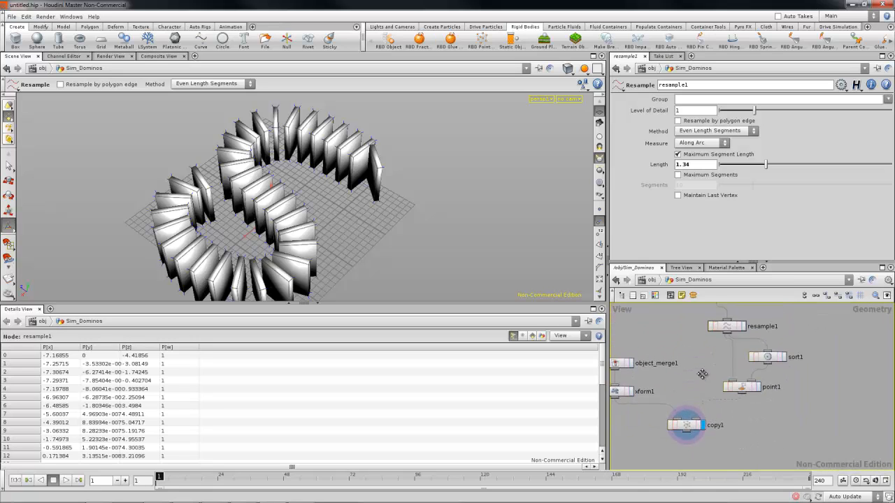
key(Escape)
drag(371, 219, 329, 198)
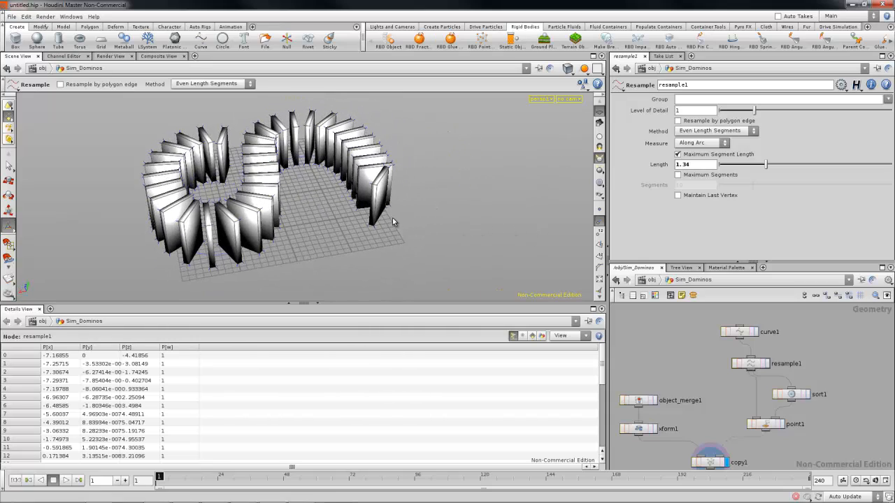
key(space)
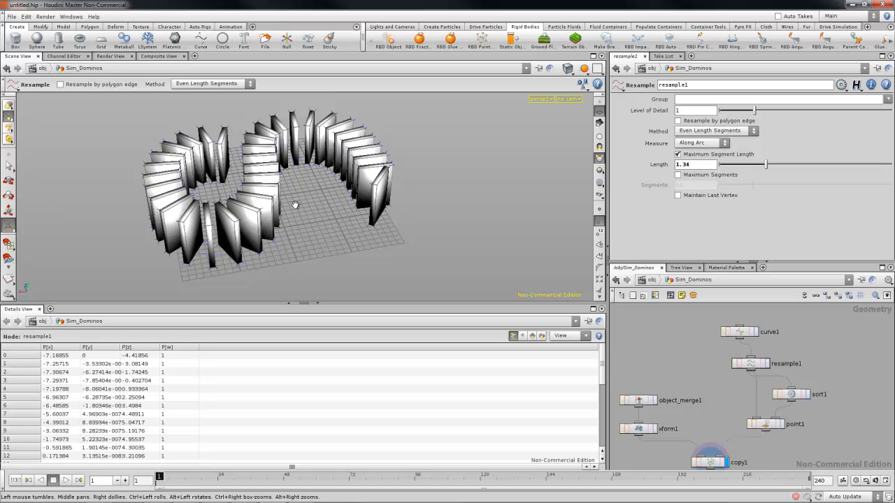
middle_drag(296, 203, 322, 214)
scroll(329, 226, down, 3)
Select copy1 and turn the Sim_Dominos geometry into an RBD Fractured Object.
middle_drag(712, 469, 711, 398)
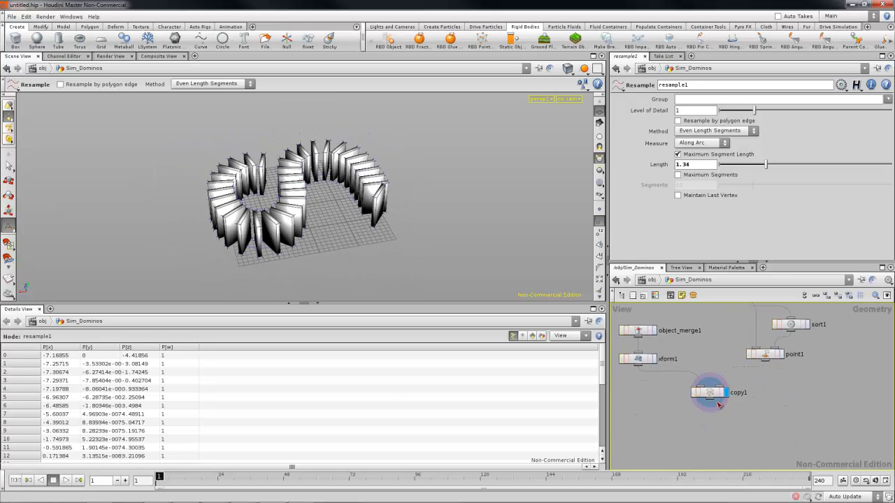
click(710, 395)
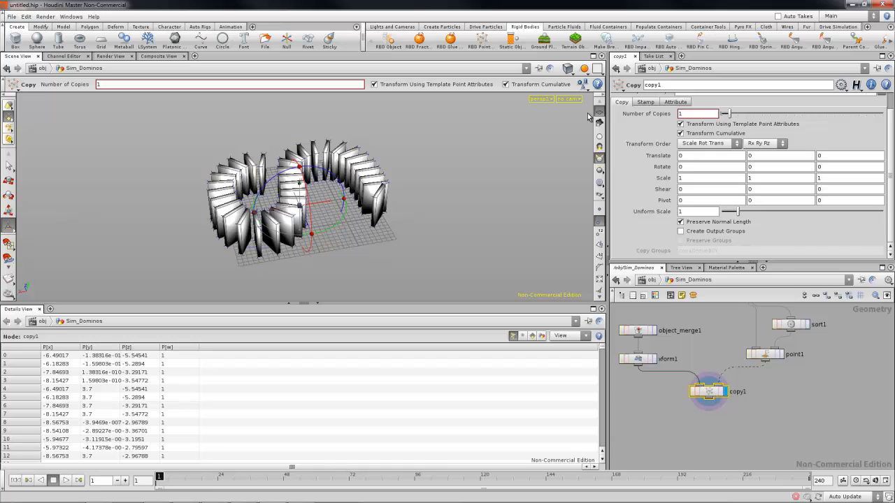
click(419, 40)
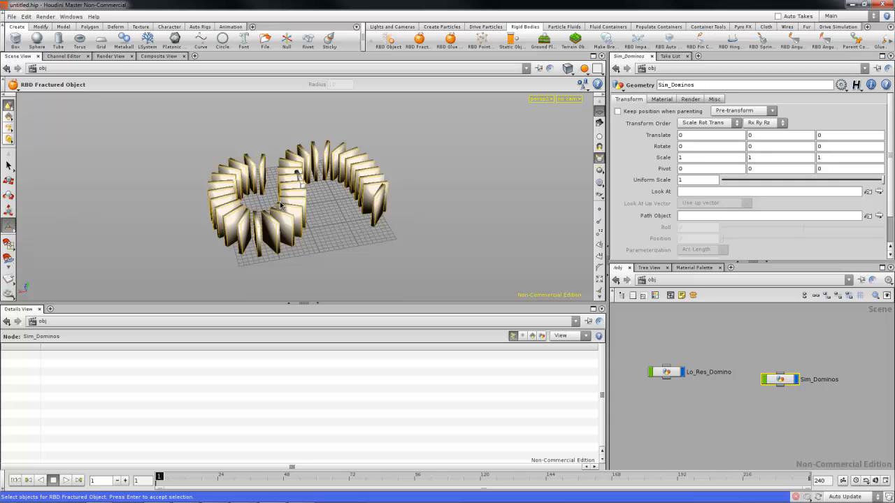
key(Return)
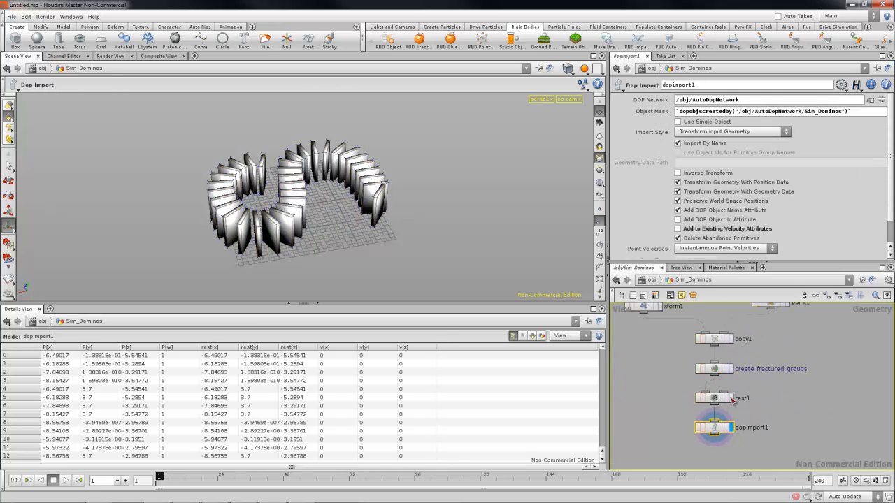
Compare the node information of create_fractured_groups with Create Groups off and on.
click(718, 381)
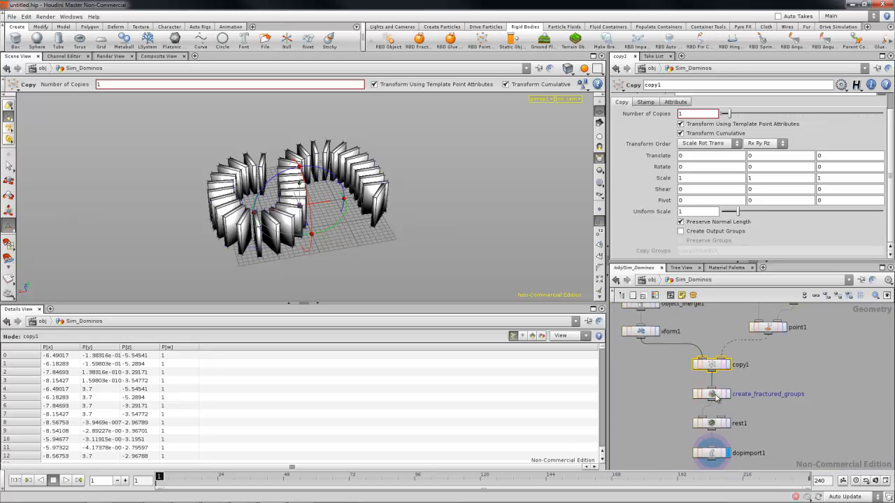
click(717, 400)
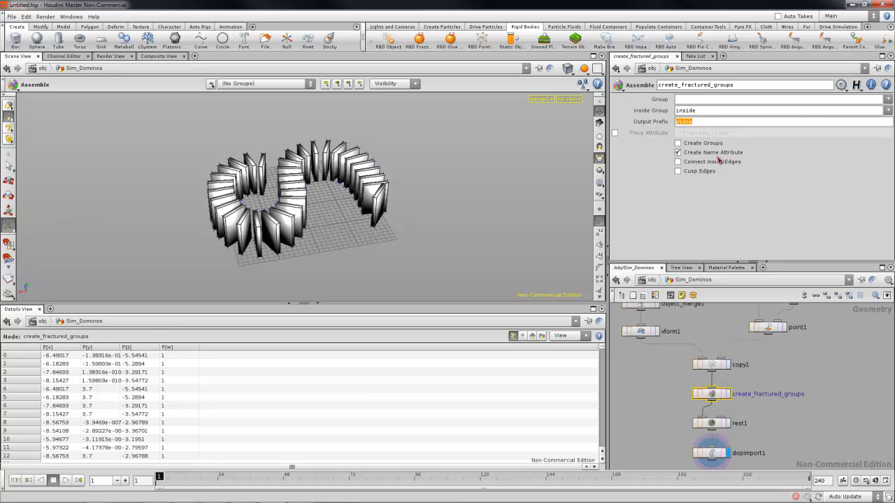
middle_click(712, 396)
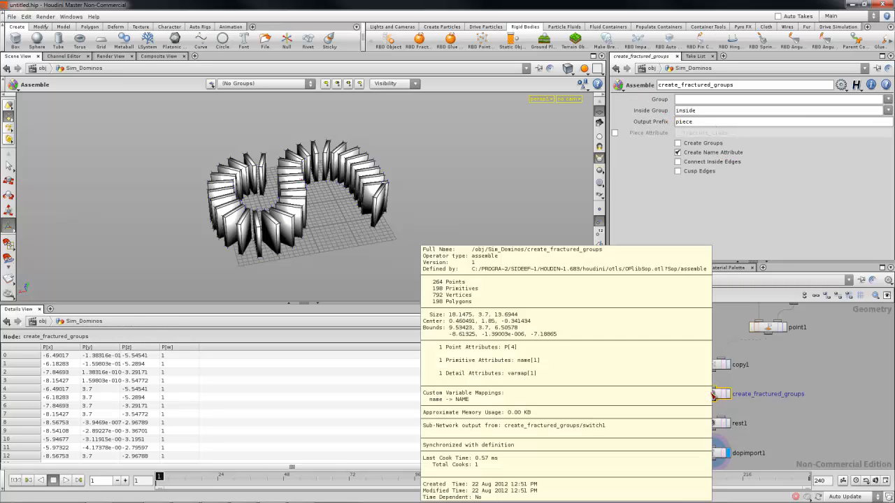
click(678, 142)
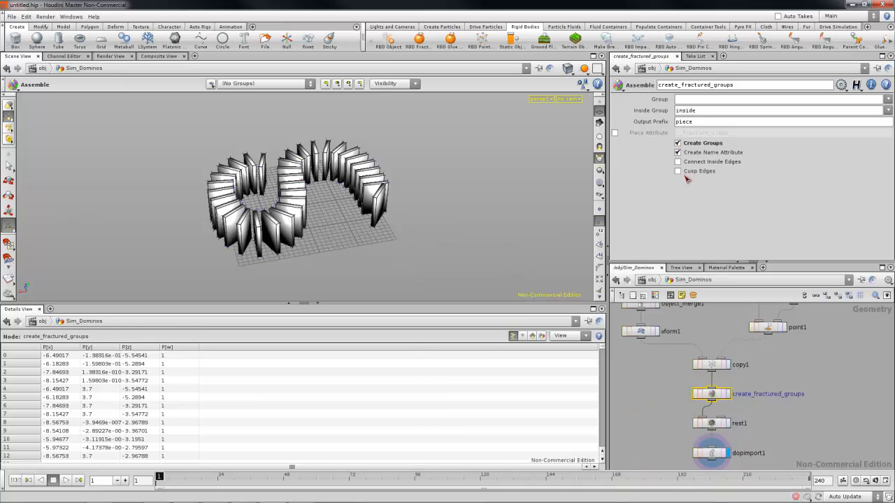
middle_click(713, 394)
click(677, 143)
Inspect the detail and primitive attributes of create_fractured_groups, including the name given to each domino.
click(541, 336)
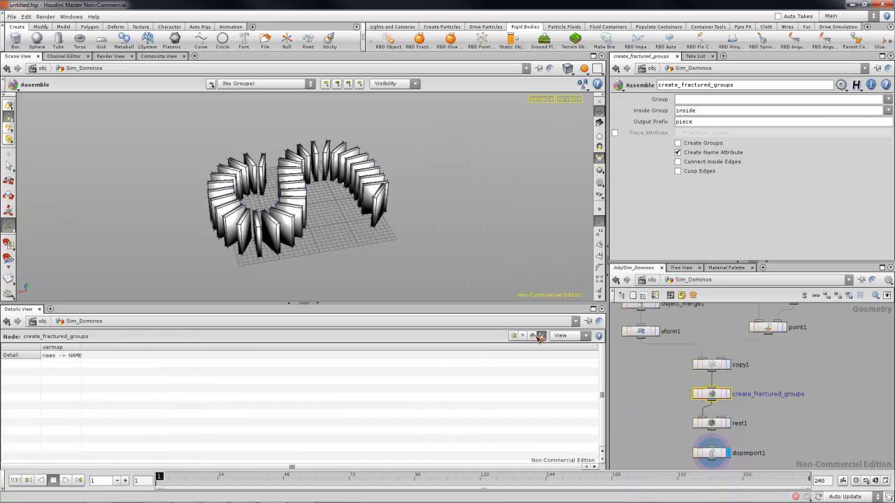
click(532, 336)
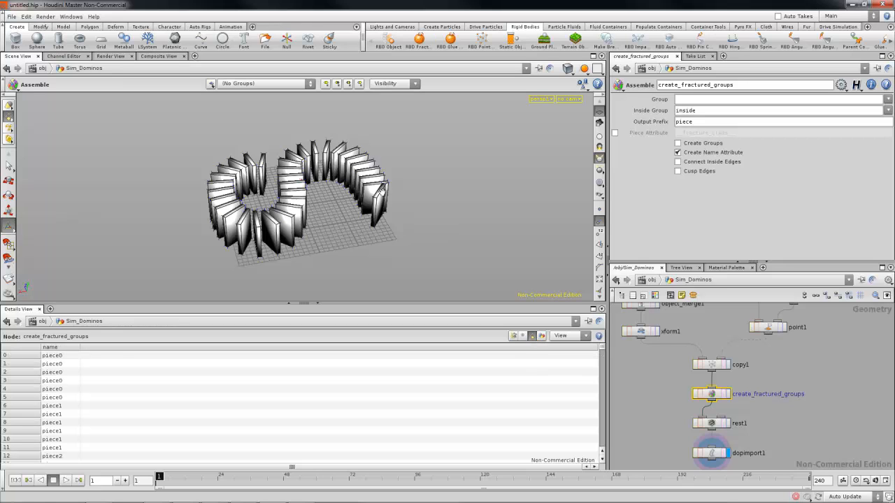
mouse_move(382, 190)
alt+mouse_down()
mouse_move(383, 230)
mouse_move(375, 190)
mouse_move(407, 175)
mouse_move(426, 188)
mouse_move(393, 203)
alt+mouse_up()
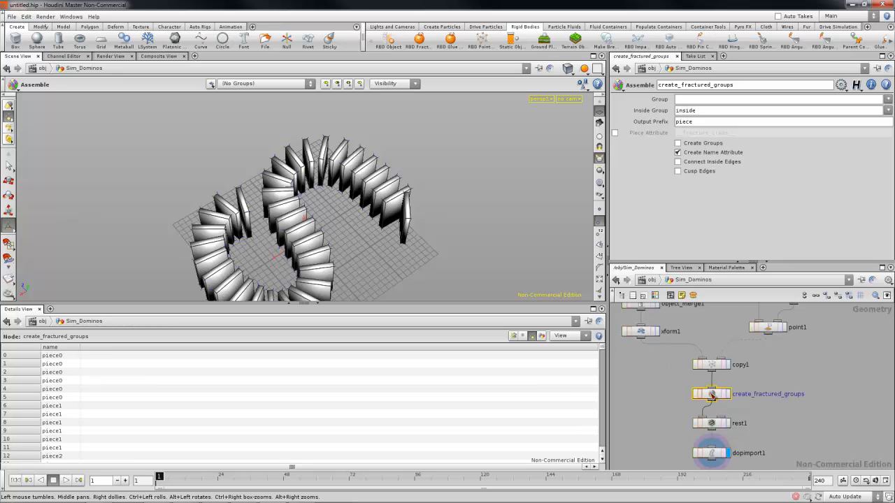
Enable Create Groups on create_fractured_groups and review the resulting primitive groups and piece names.
click(678, 143)
middle_click(714, 395)
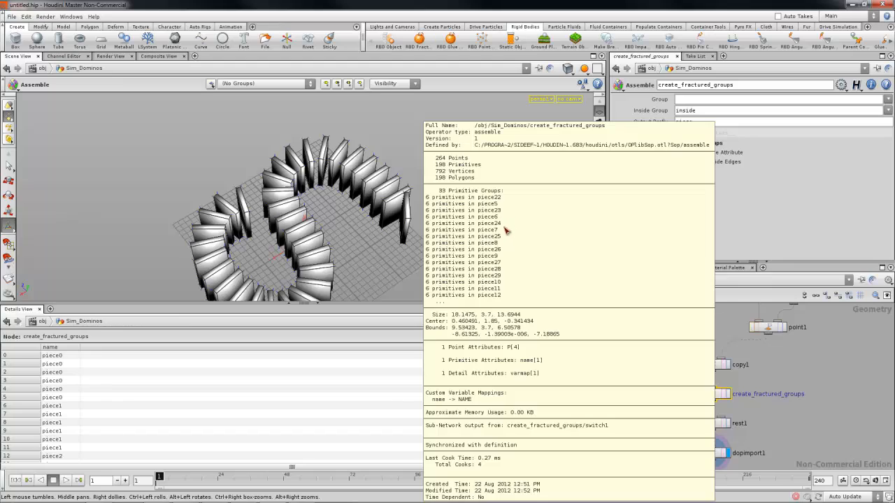
middle_drag(448, 193, 449, 194)
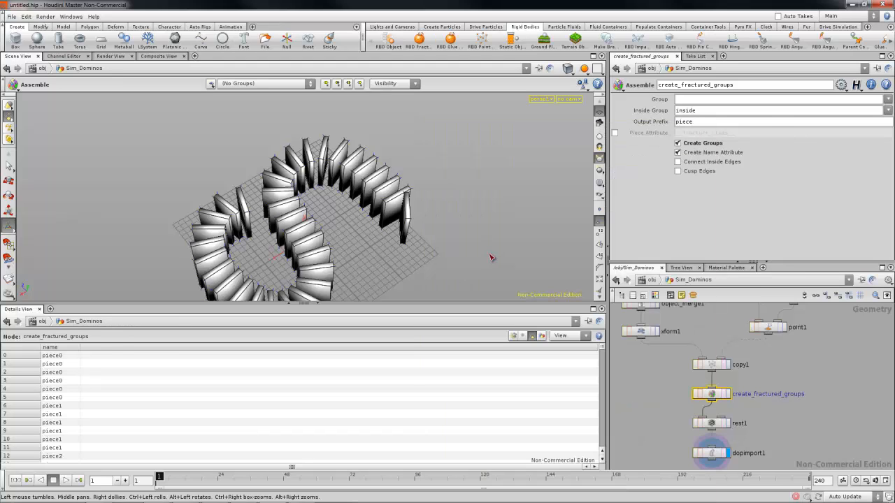
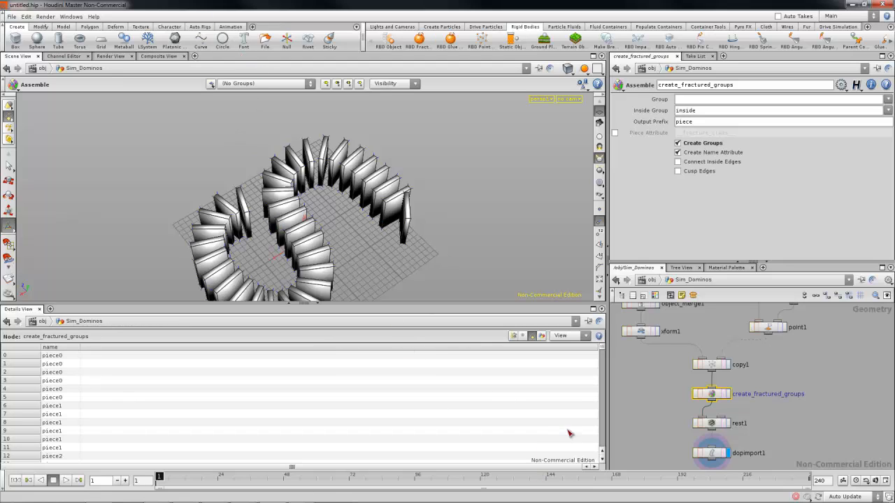
scroll(140, 388, down, 8)
mouse_move(603, 353)
mouse_down()
mouse_move(595, 462)
mouse_move(606, 347)
mouse_up()
click(770, 435)
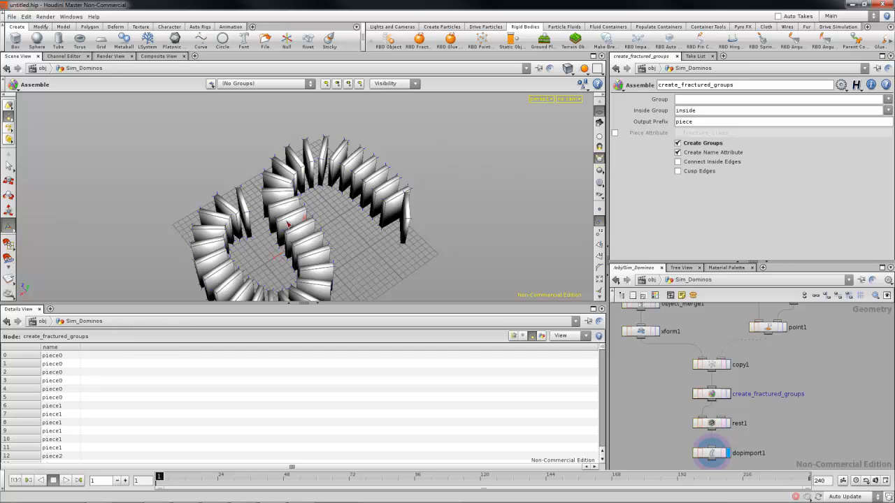
Examine the settings of the rest1 and dopimport1 nodes below create_fractured_groups.
alt+drag(287, 224, 282, 178)
scroll(282, 179, up, 1)
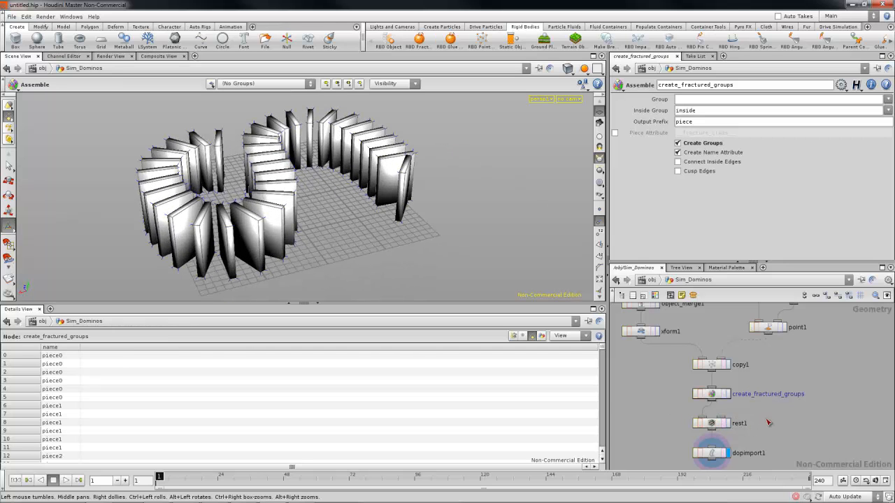
middle_drag(757, 413, 751, 388)
click(716, 415)
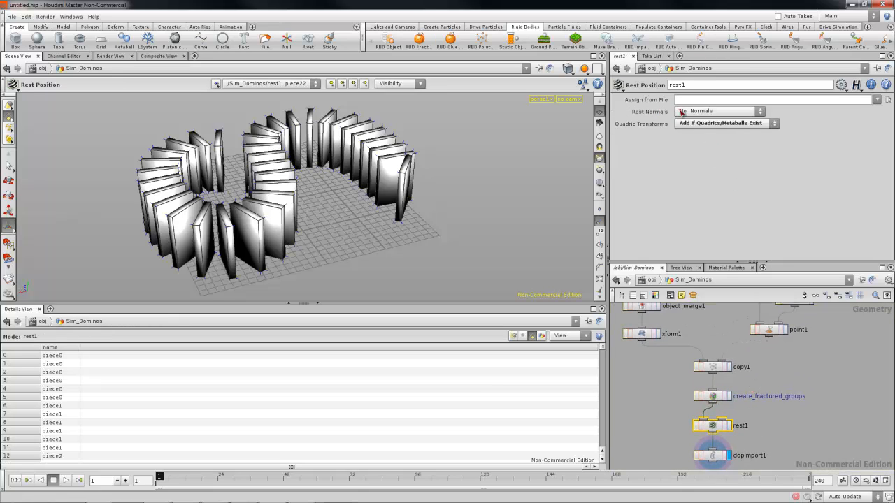
alt+drag(416, 187, 408, 229)
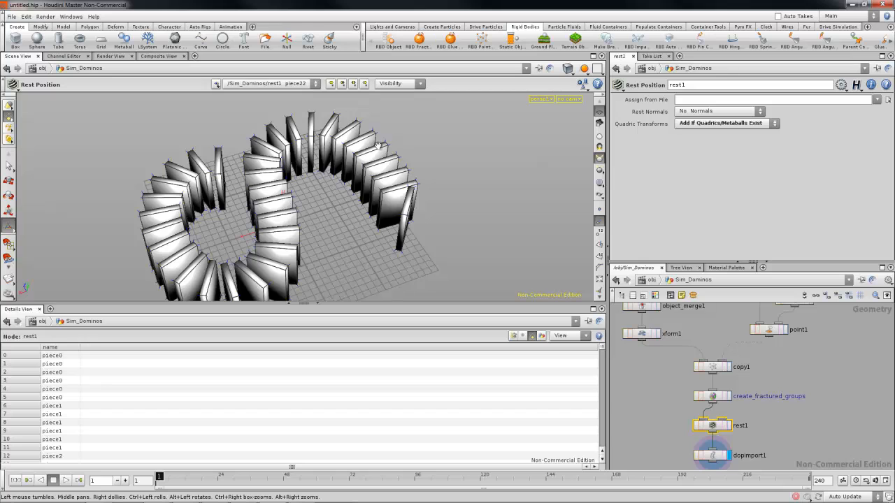
alt+drag(379, 146, 422, 155)
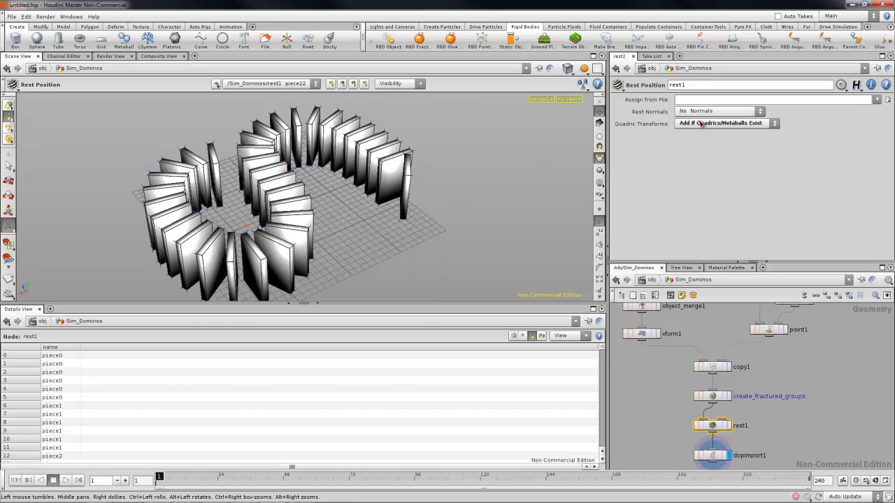
middle_drag(756, 425, 743, 378)
click(701, 409)
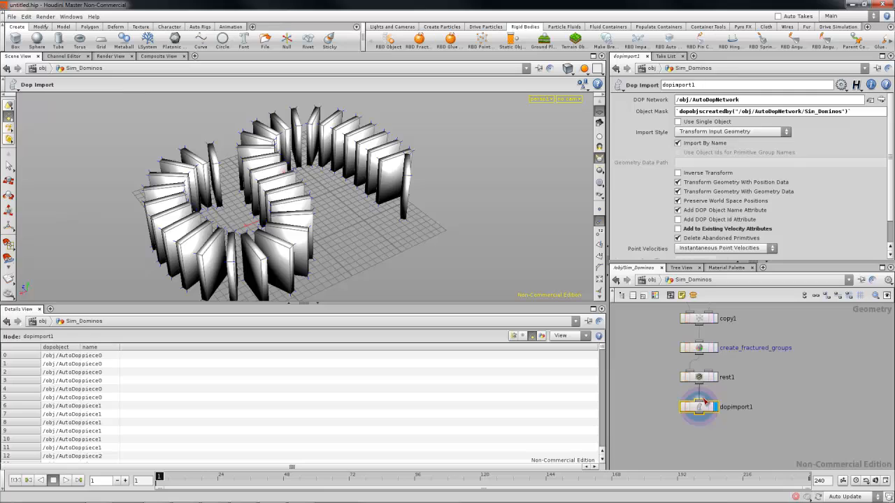
Look over the Sim_Dominos node chain that feeds dopimport1, from the curve and object merge down to rest1.
scroll(768, 348, down, 3)
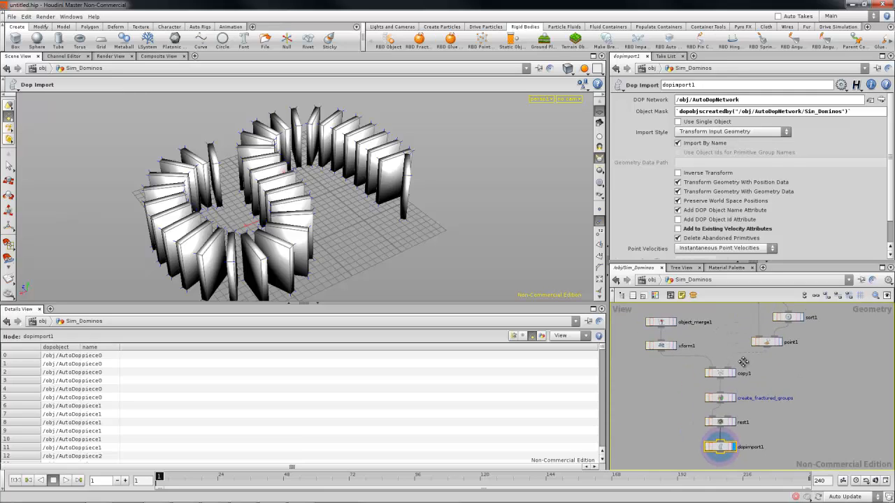
scroll(706, 418, down, 3)
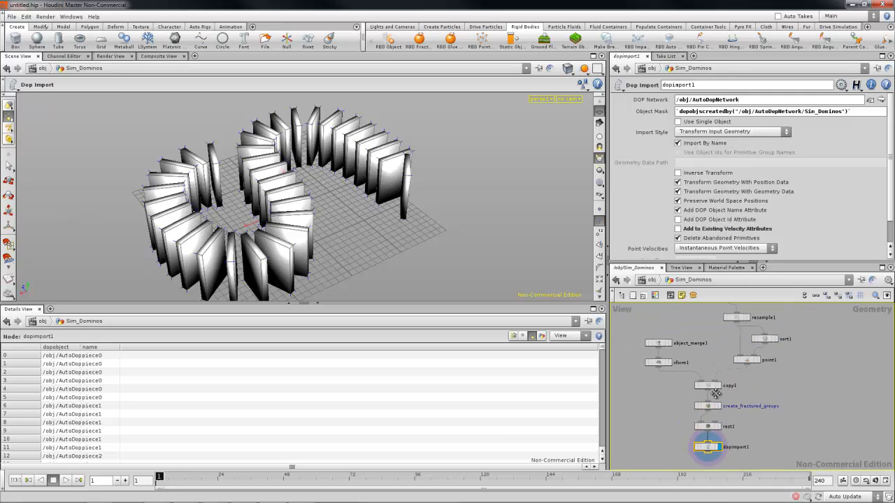
drag(763, 324, 660, 419)
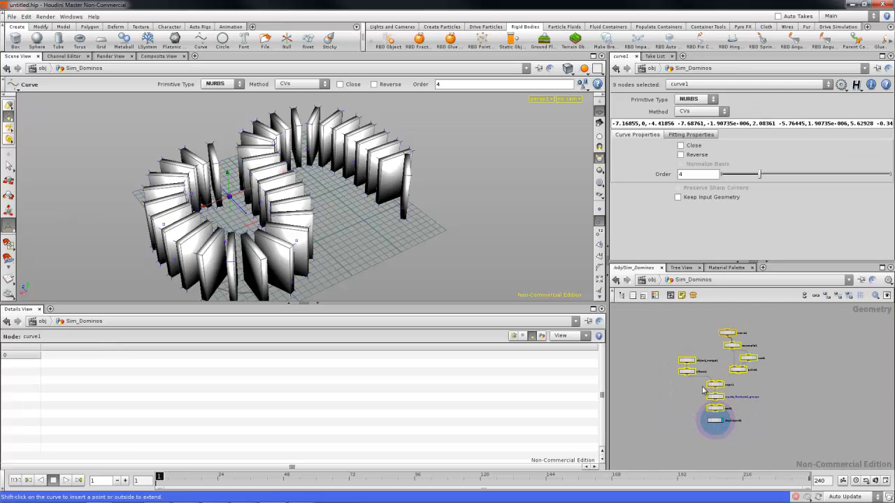
click(815, 389)
key(l)
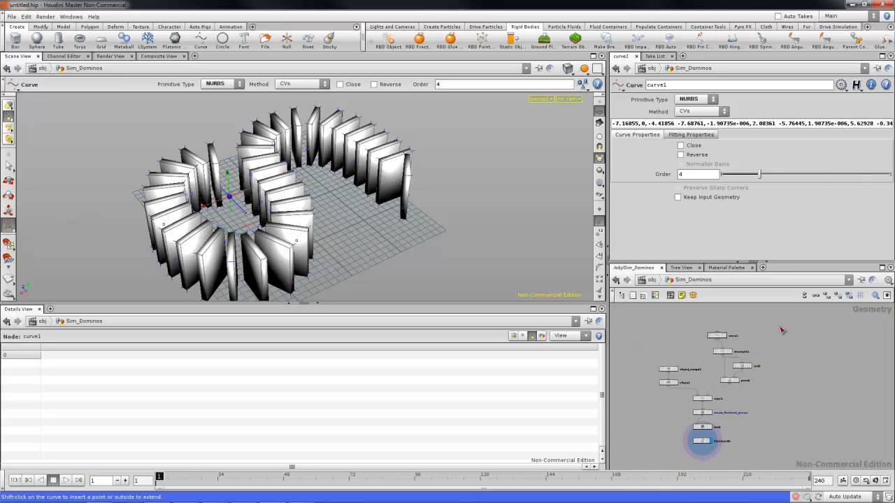
mouse_move(656, 423)
mouse_down()
mouse_move(635, 433)
mouse_move(643, 429)
mouse_up()
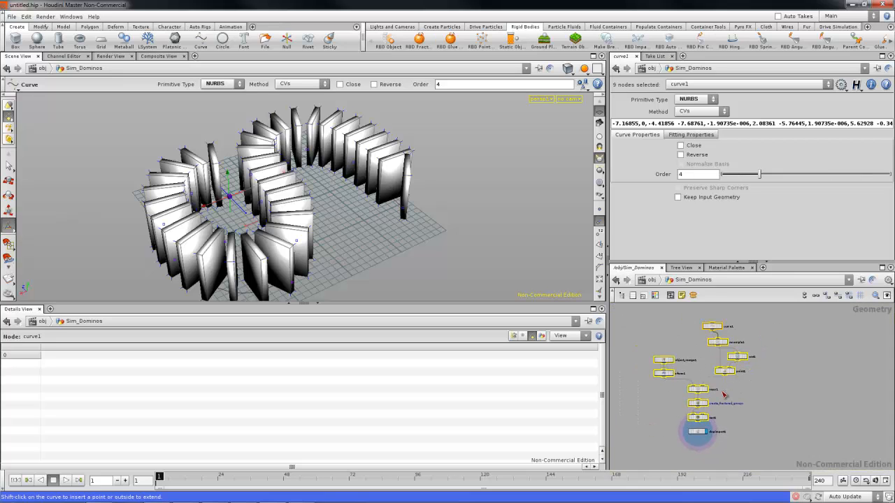
Go into AutoDopNetwork and examine the Sim_Dominos RBD Fractured Object node and its name.
key(u)
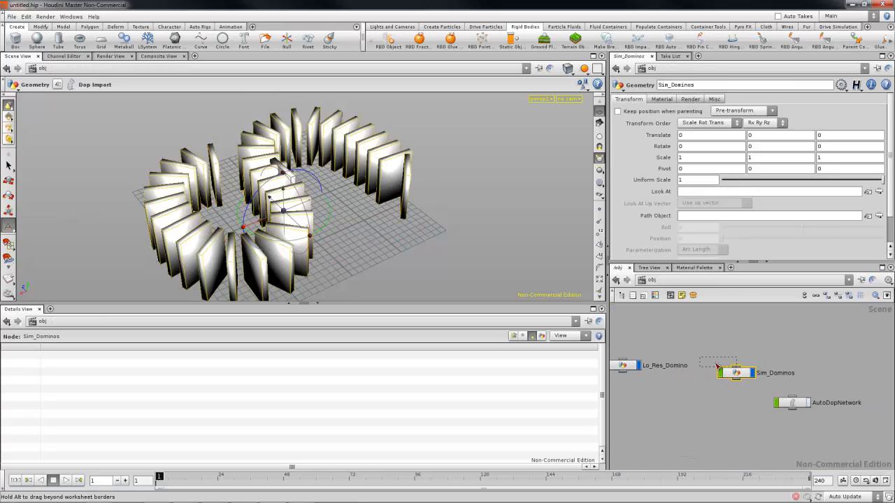
drag(786, 403, 787, 389)
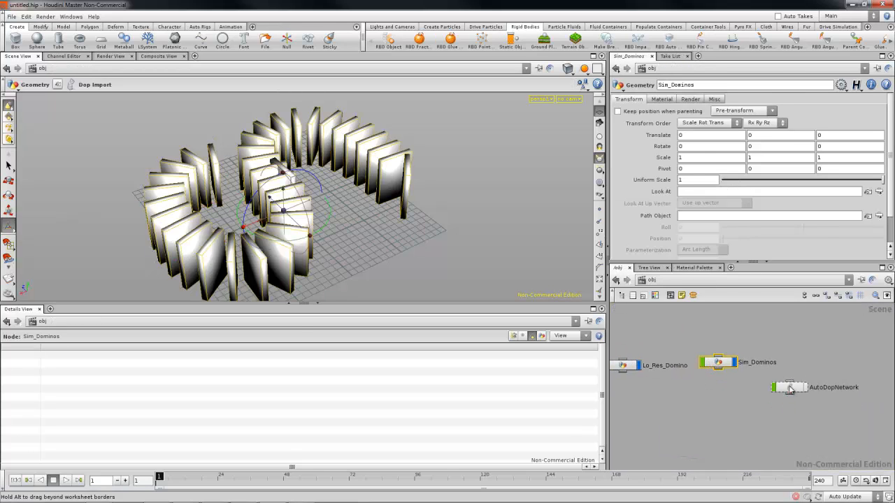
double_click(787, 389)
middle_drag(769, 359, 747, 432)
scroll(747, 412, down, 2)
scroll(748, 382, up, 2)
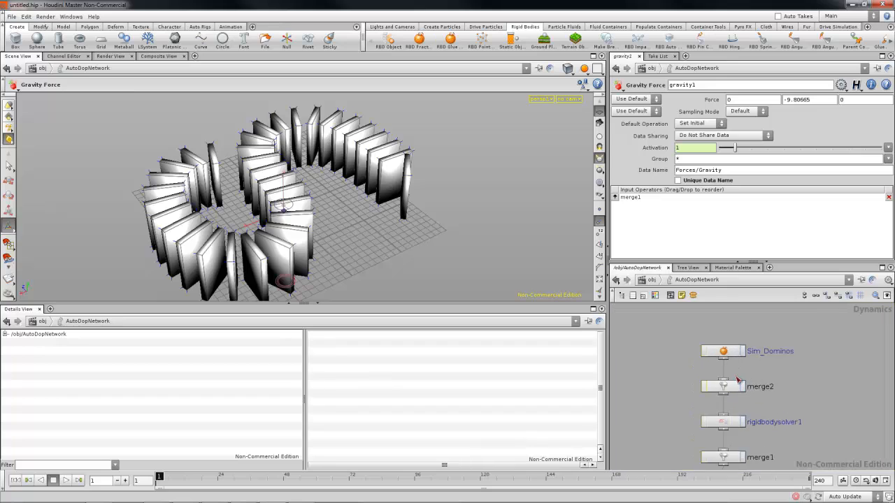
click(725, 352)
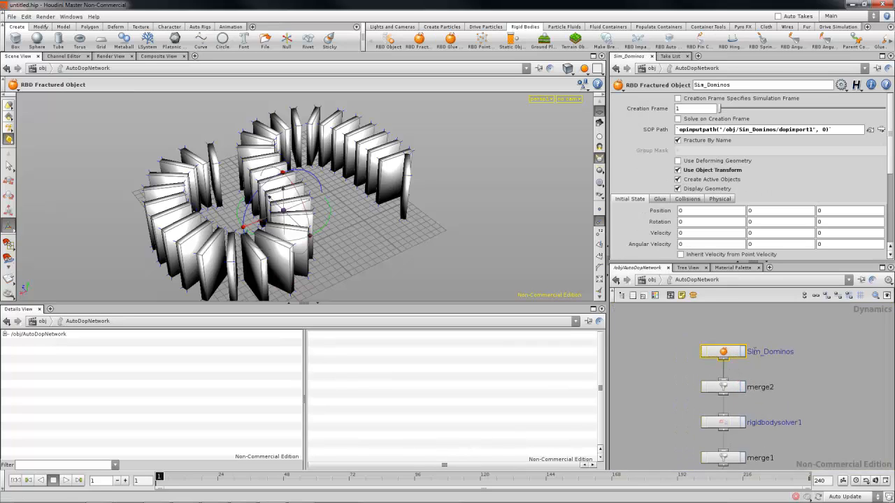
double_click(753, 353)
drag(752, 353, 799, 353)
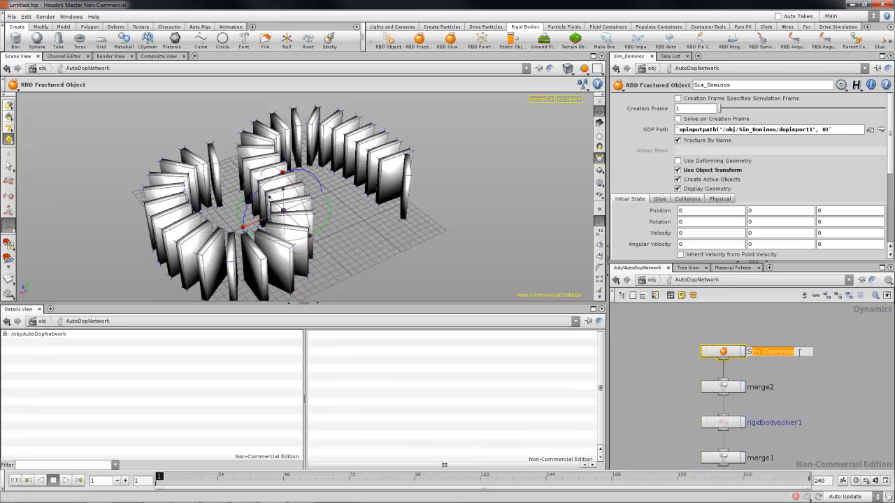
Examine the SOP Path expression of the Sim_Dominos RBD Fractured Object and bring up its operator chooser.
click(690, 130)
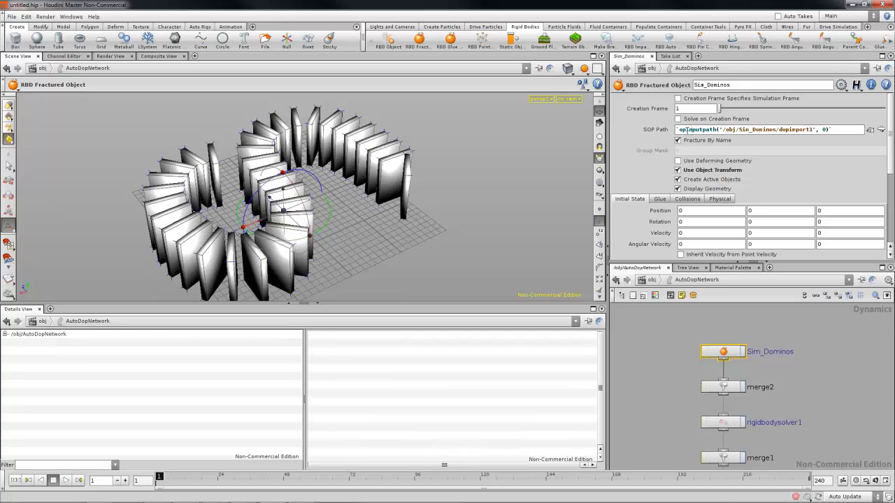
triple_click(688, 131)
click(732, 128)
drag(725, 130, 809, 130)
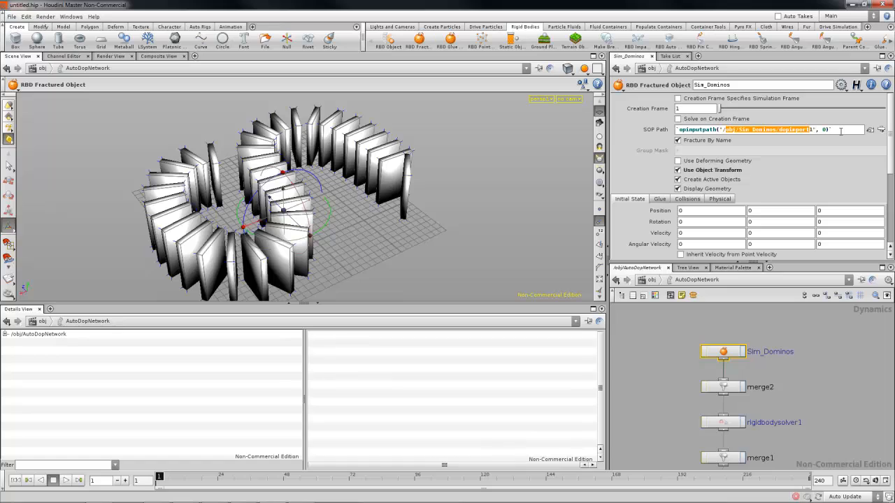
click(840, 131)
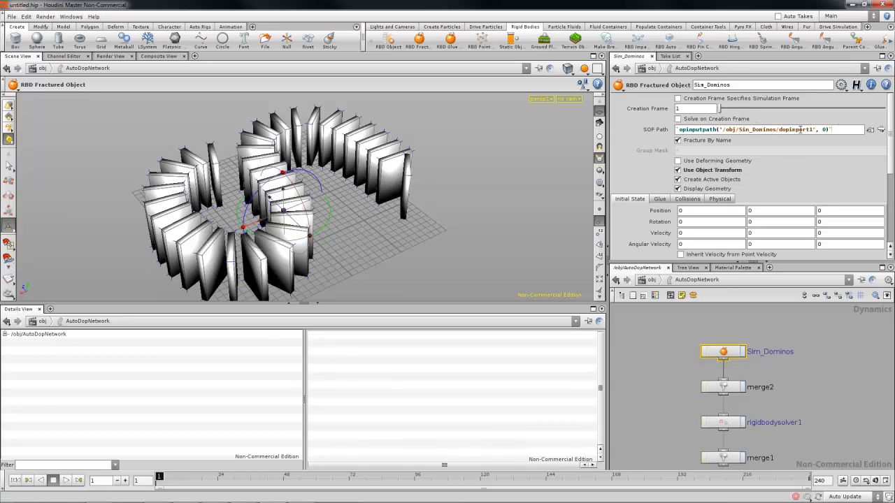
drag(810, 130, 792, 130)
click(831, 170)
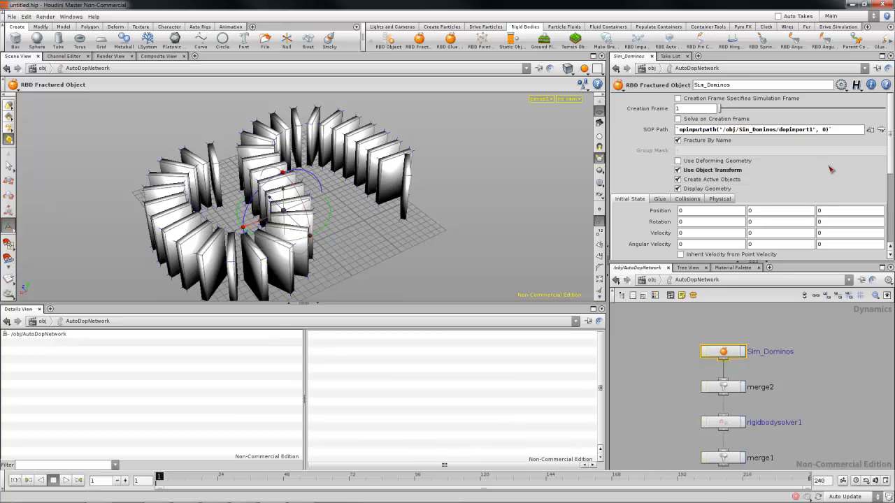
click(869, 130)
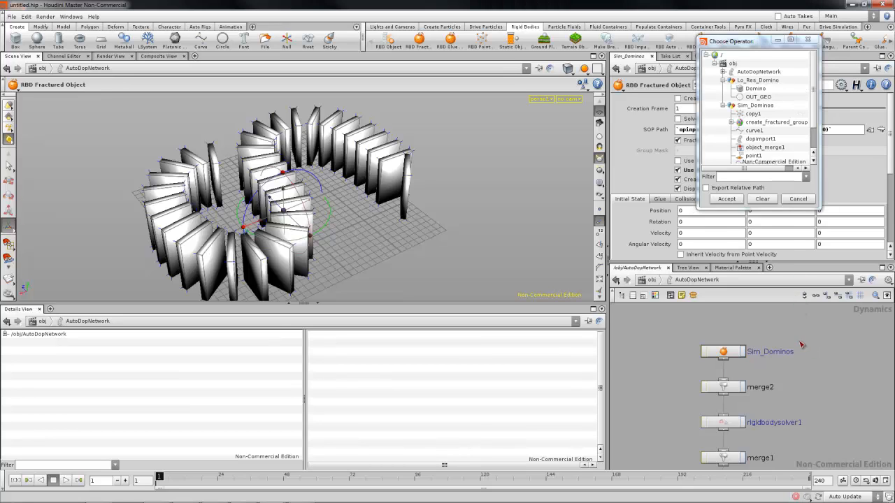
Insert a Null node between create_fractured_groups and rest1 in the Sim_Dominos geometry network.
key(u)
click(742, 361)
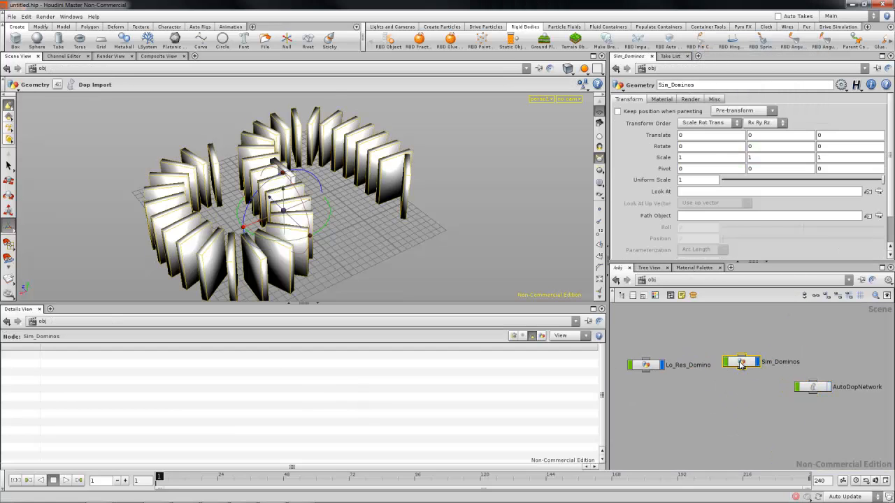
double_click(742, 361)
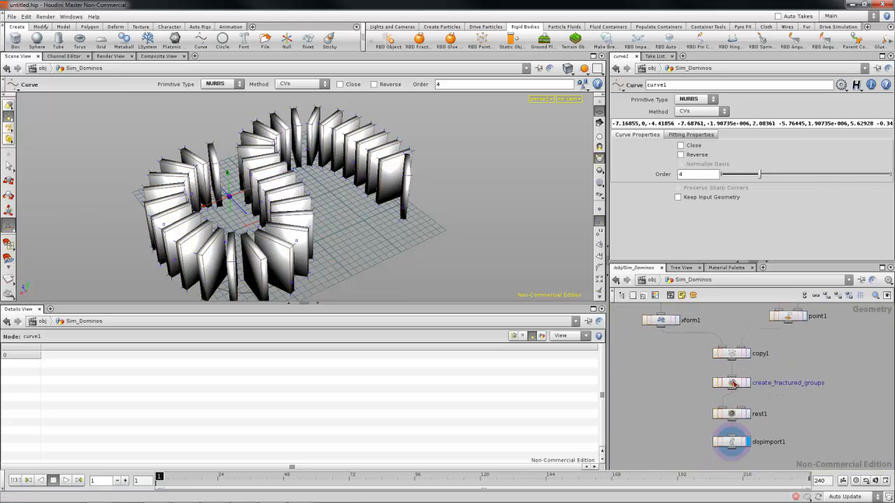
drag(733, 384, 732, 380)
drag(732, 415, 732, 417)
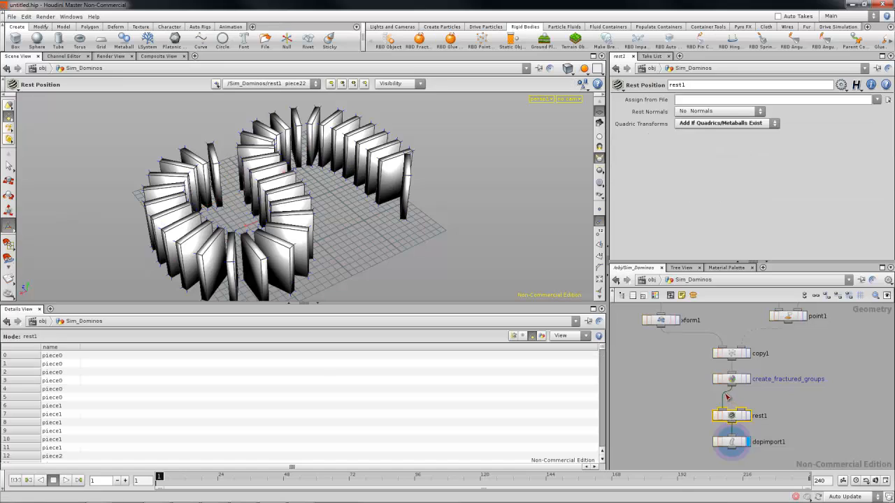
key(Tab)
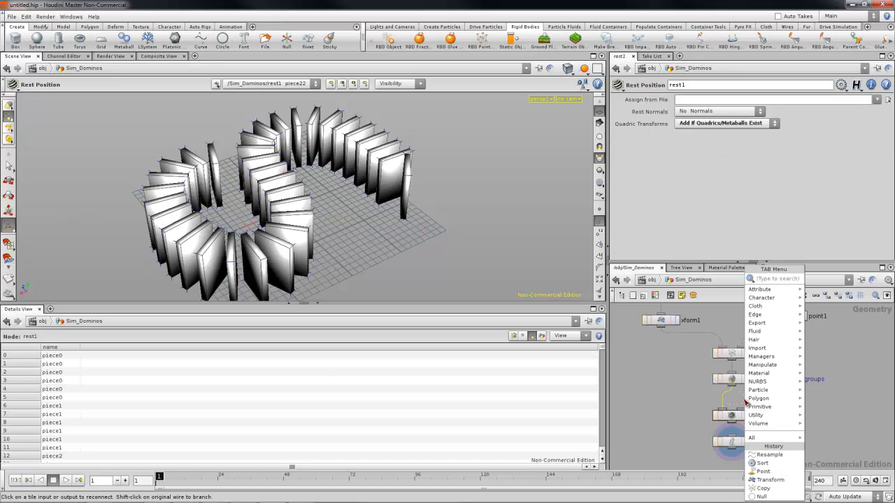
text(null)
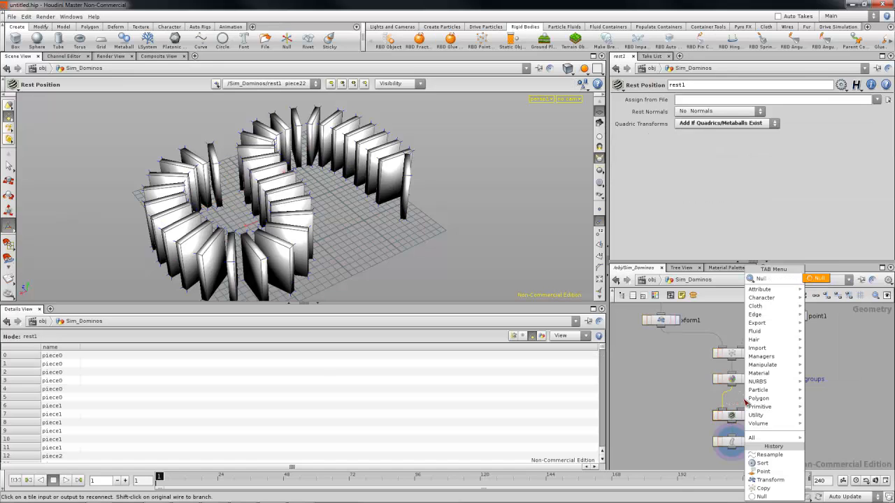
key(Return)
click(745, 400)
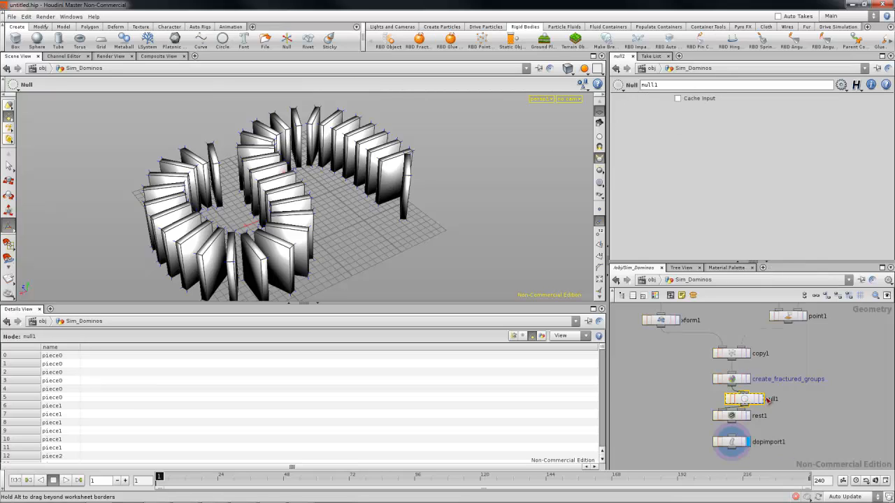
drag(745, 400, 767, 400)
Rename the new null Out_to_DOPs and space out rest1 and dopimport1 below it.
double_click(801, 399)
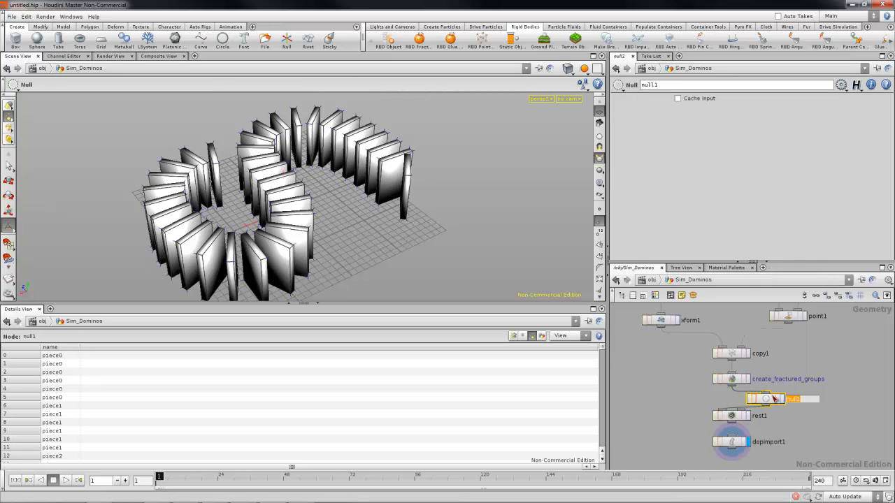
text(ou)
text(t_to_DOP)
text(s)
key(Return)
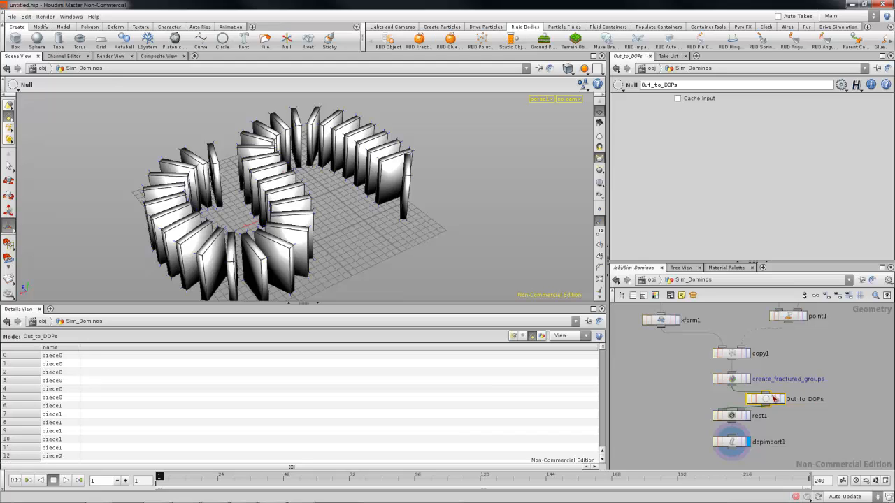
drag(765, 401, 768, 400)
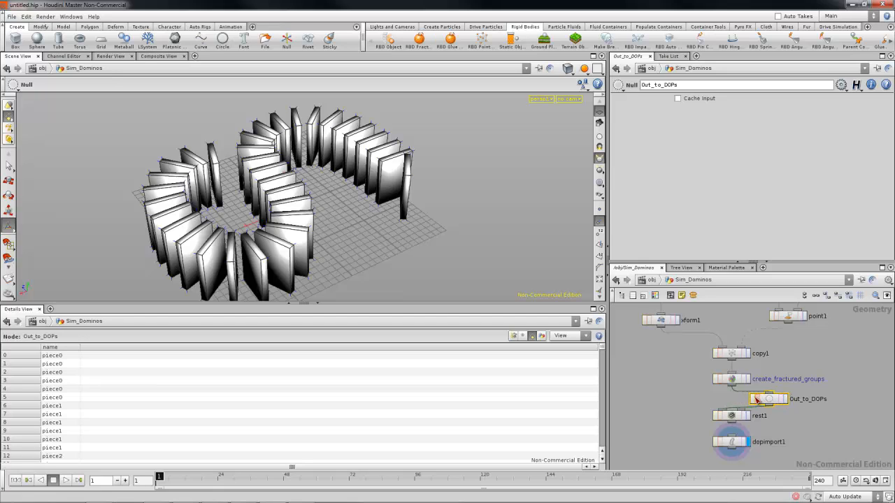
drag(735, 460, 736, 461)
drag(735, 420, 739, 432)
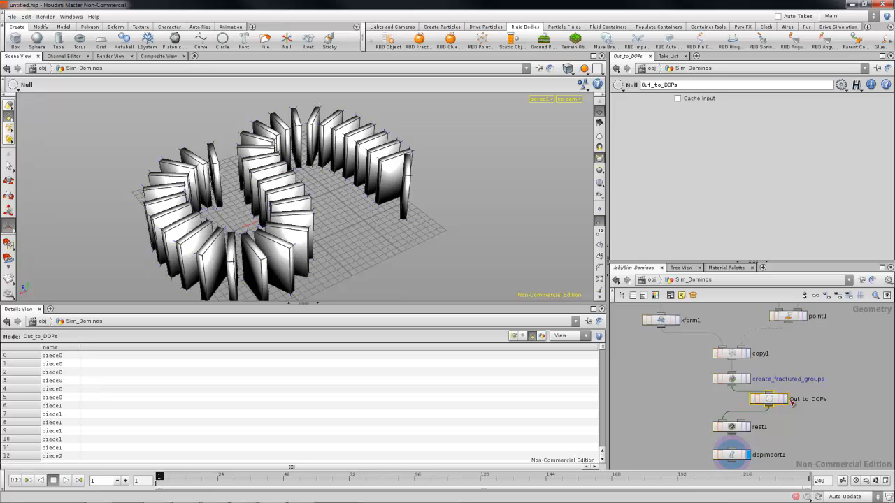
drag(787, 401, 786, 401)
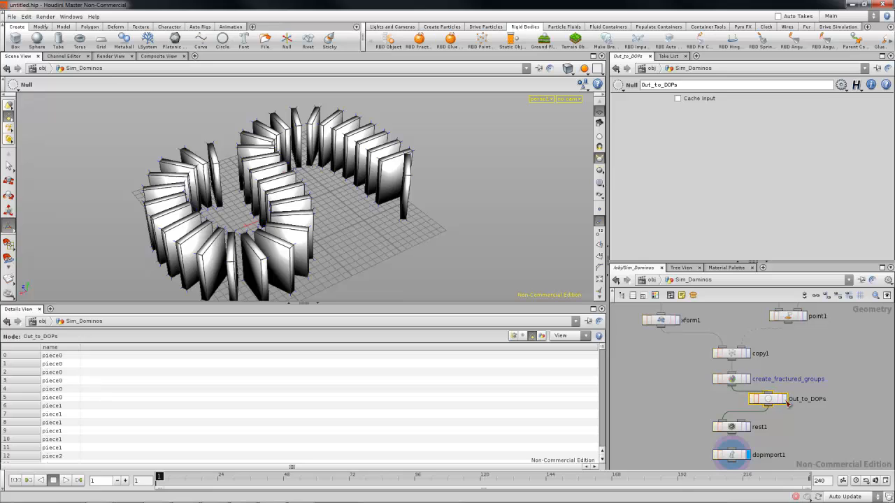
Set the SOP Path of the RBD Fractured Object in AutoDopNetwork to /obj/Sim_Dominos/Out_to_DOPs.
click(842, 405)
key(u)
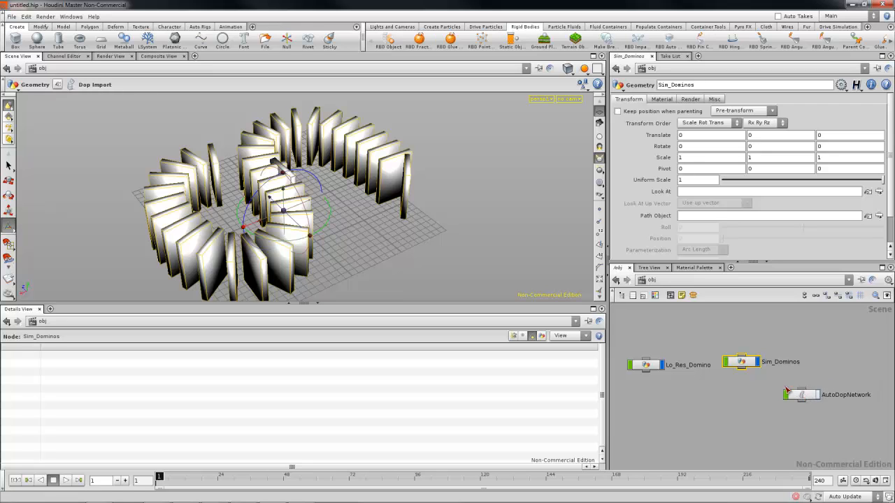
double_click(802, 395)
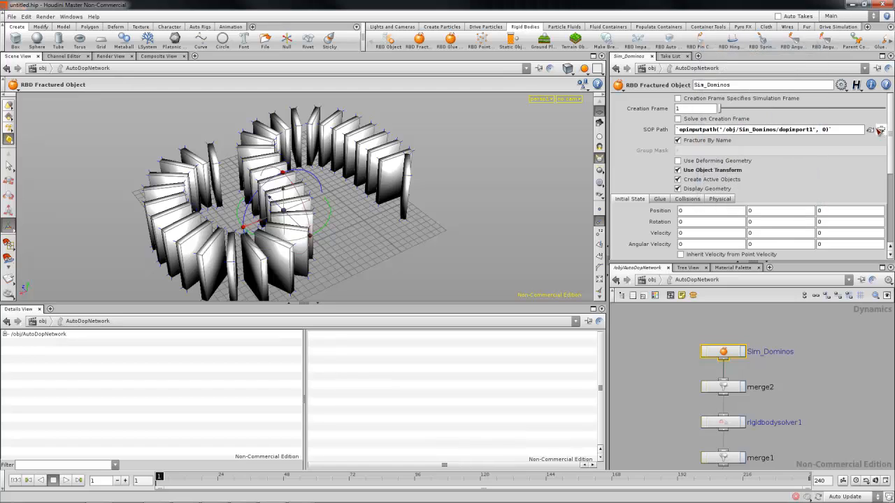
click(882, 130)
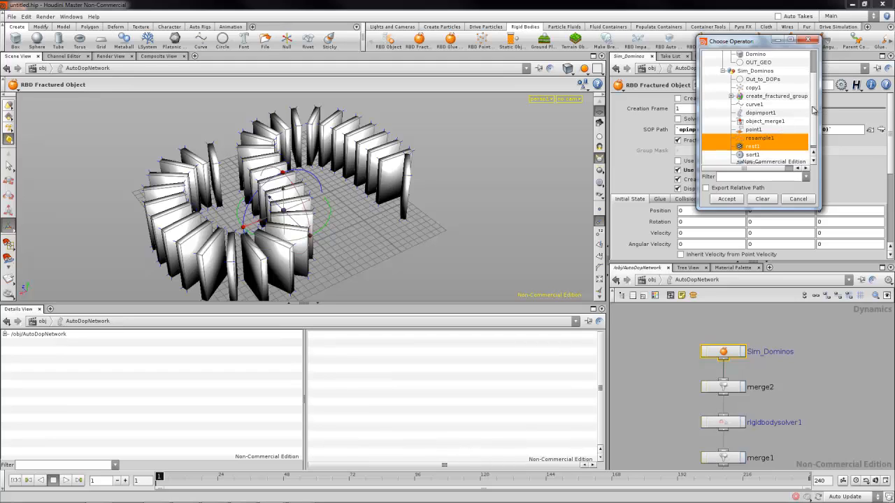
scroll(796, 115, down, 1)
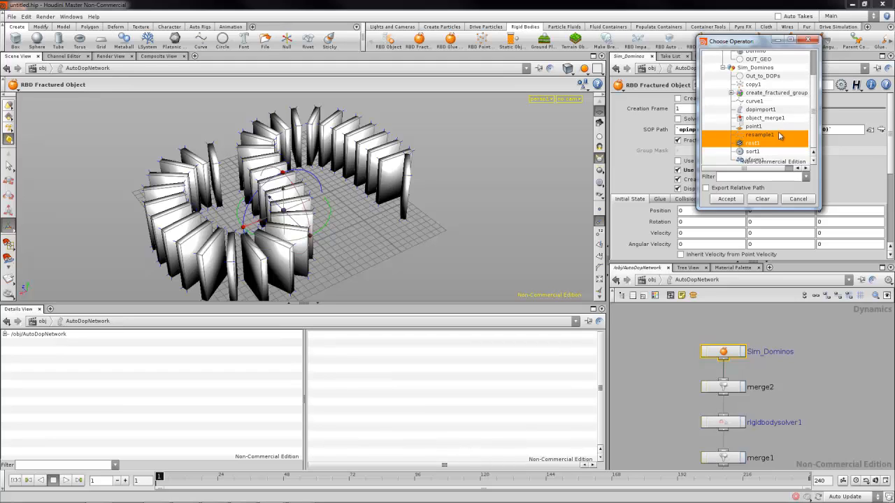
click(762, 76)
click(726, 199)
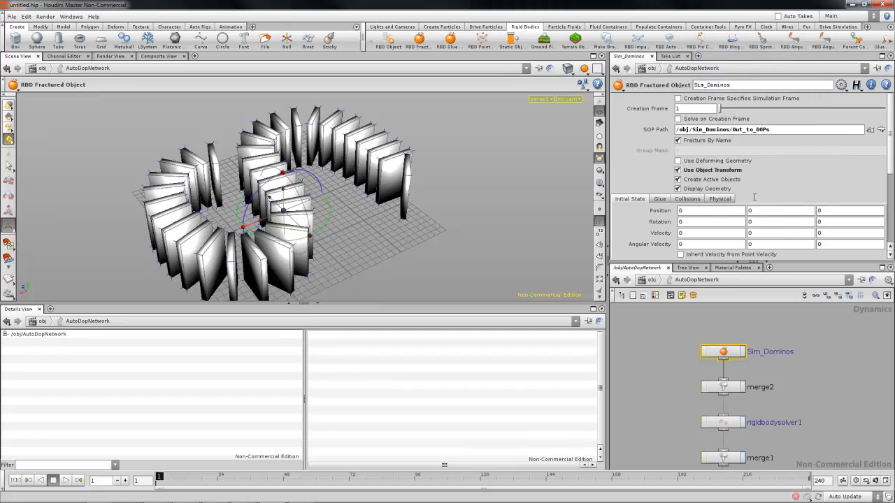
Play the domino simulation from a low side view, rewind to frame 1 and bring the gravity1 node into view.
click(802, 340)
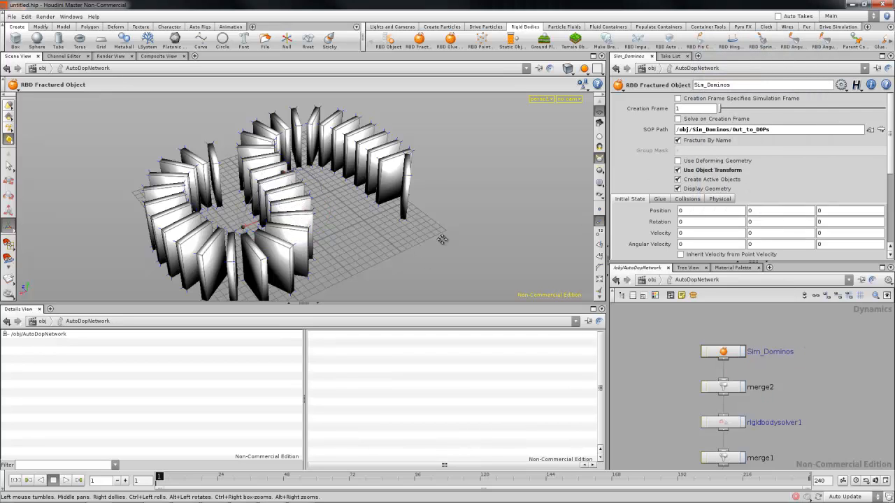
mouse_move(443, 239)
alt+mouse_down()
mouse_move(473, 210)
mouse_move(455, 202)
mouse_move(446, 230)
alt+mouse_up()
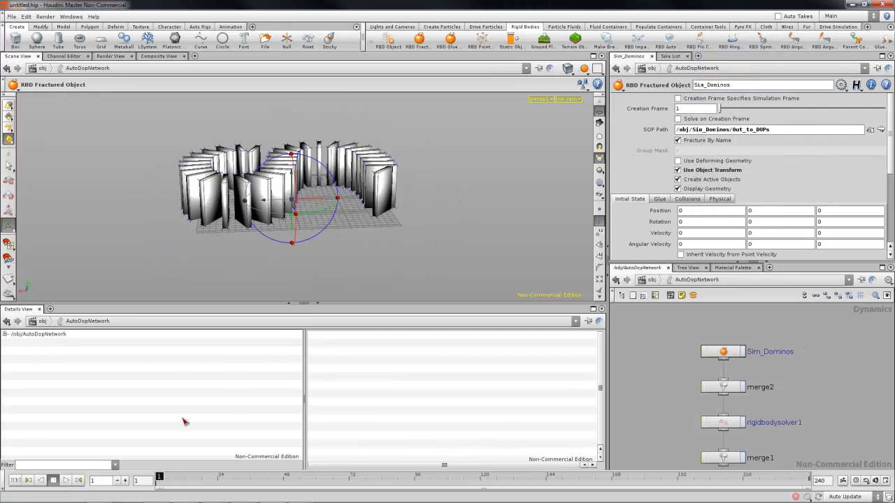
click(66, 480)
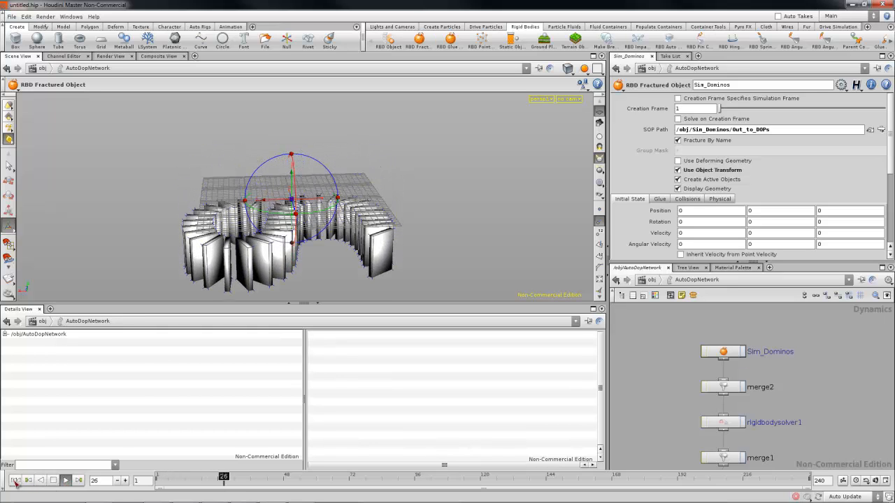
middle_drag(809, 375, 800, 301)
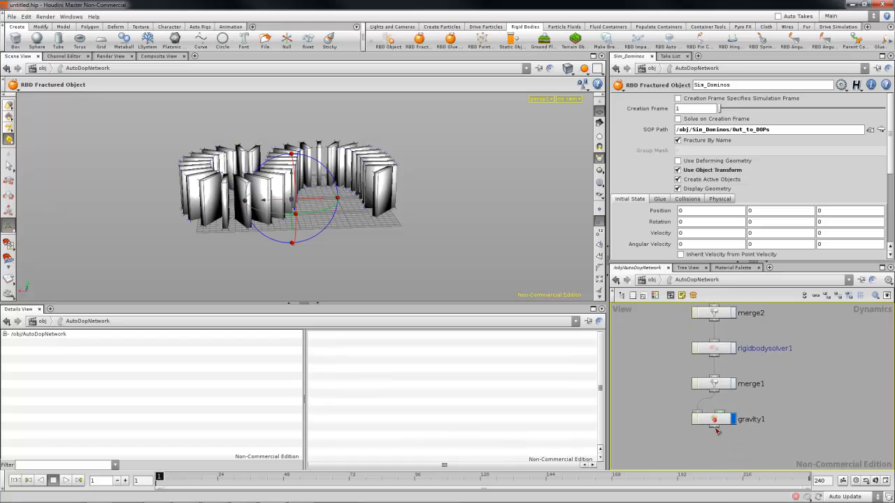
Move gravity1 slightly lower under merge1 and copy the SOP Path of the RBD Fractured Object.
drag(715, 422, 699, 418)
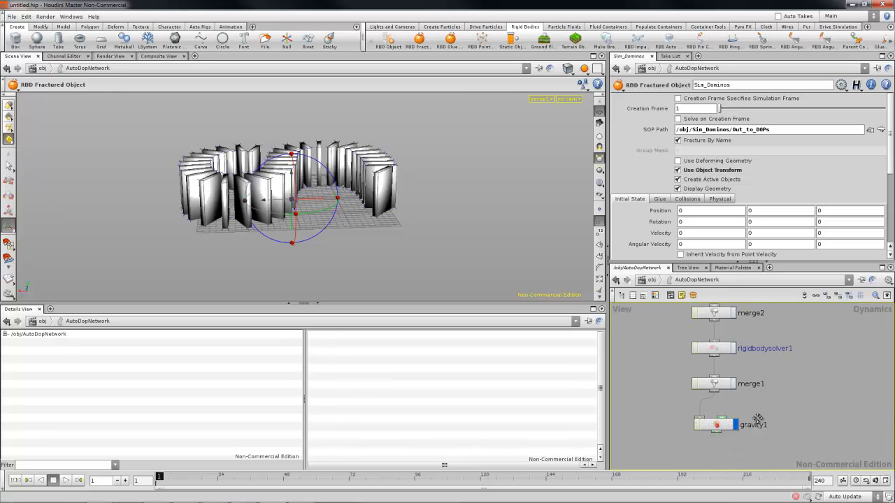
right_drag(757, 420, 753, 378)
drag(769, 130, 671, 130)
key(ctrl+c)
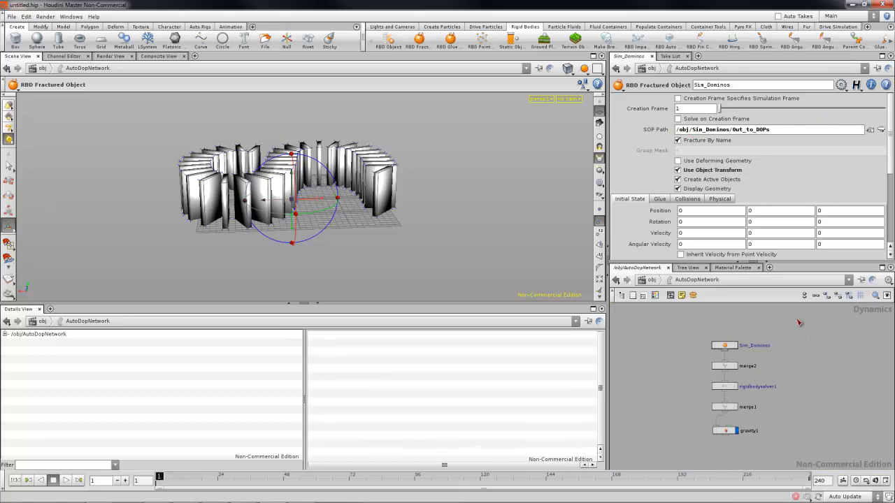
Undo back to the opinputpath expression in the SOP Path, briefly play the simulation and rewind to frame 1.
key(ctrl+z)
key(ctrl+z)
key(ctrl+z)
key(ctrl+z)
key(ctrl+z)
key(ctrl+z)
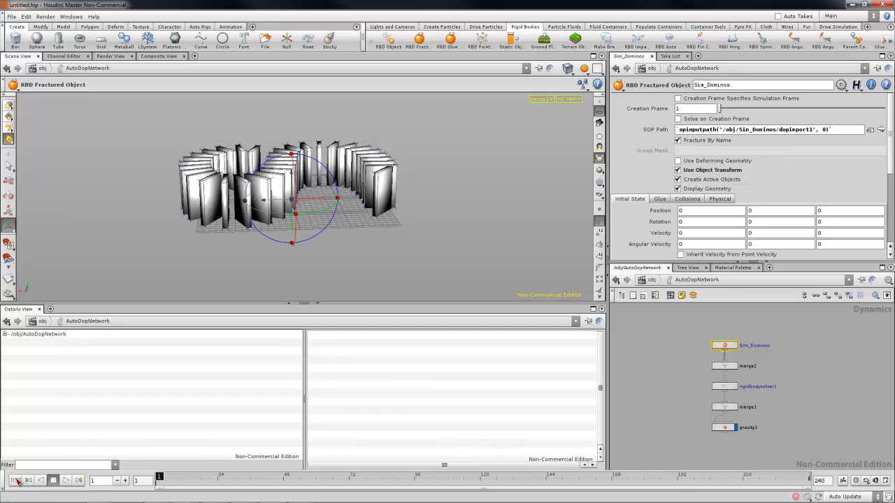
click(65, 480)
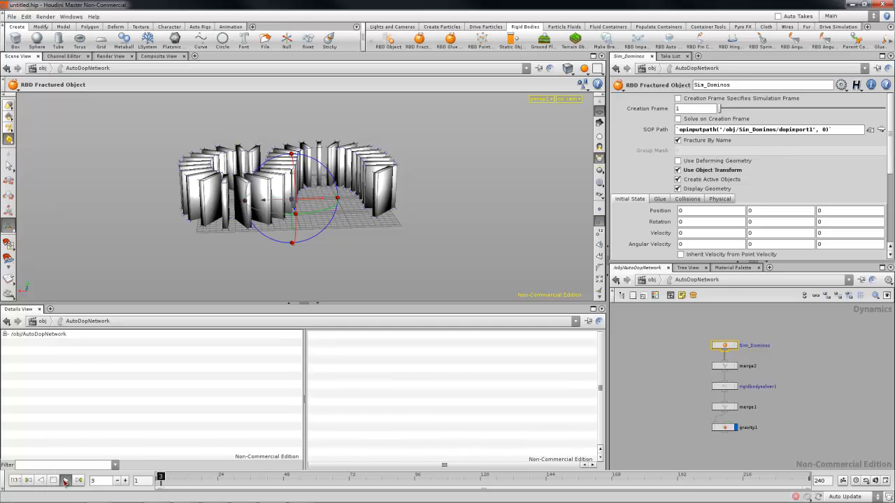
click(15, 481)
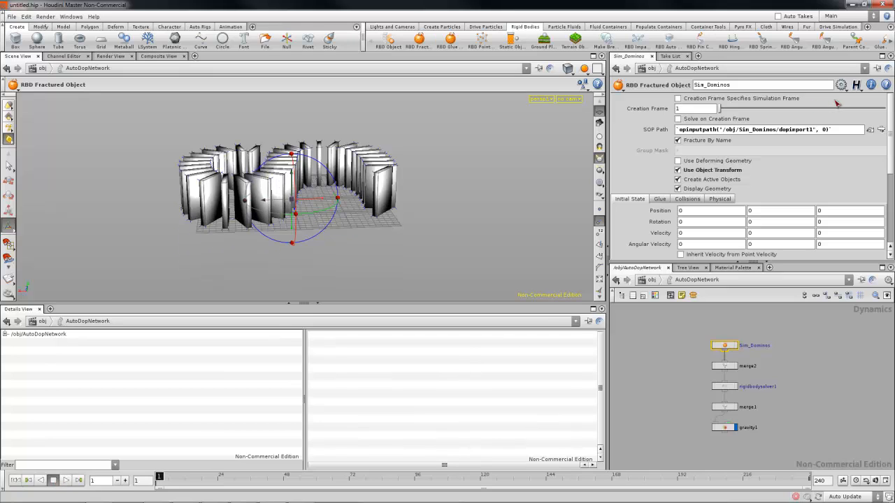
Paste /obj/Sim_Dominos/Out_to_DOPs back into the SOP Path, then replay the simulation and rewind it.
drag(842, 129, 646, 128)
key(ctrl+v)
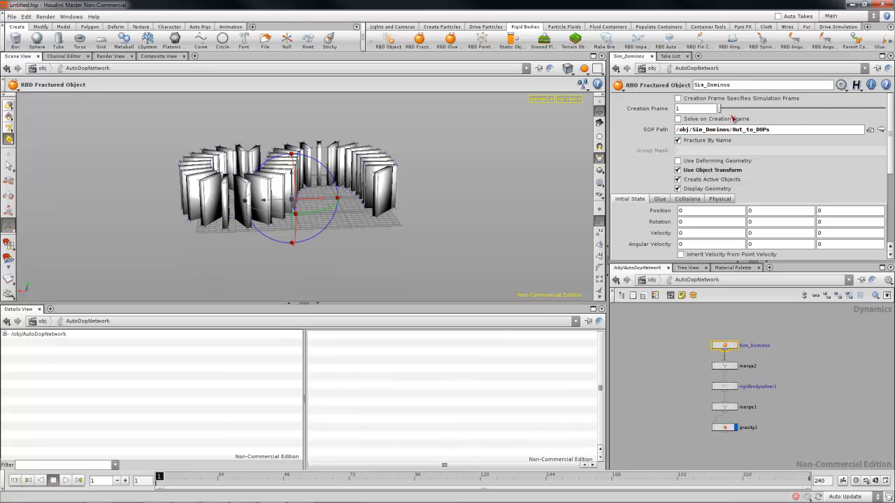
click(18, 481)
click(66, 482)
click(17, 483)
Add a ground plane to the simulation and place its object node clear of AutoDopNetwork.
drag(782, 130, 737, 122)
click(843, 390)
mouse_move(784, 355)
middle_down()
mouse_move(783, 376)
mouse_move(780, 343)
middle_up()
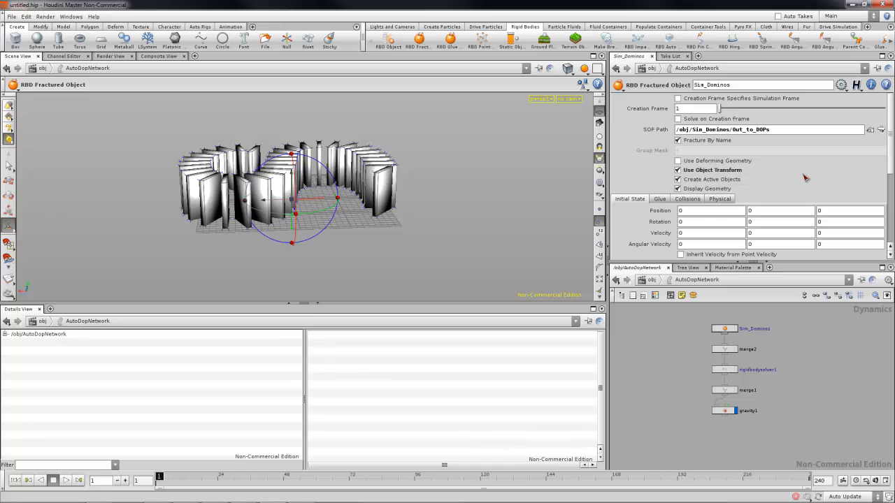
alt+drag(495, 211, 457, 253)
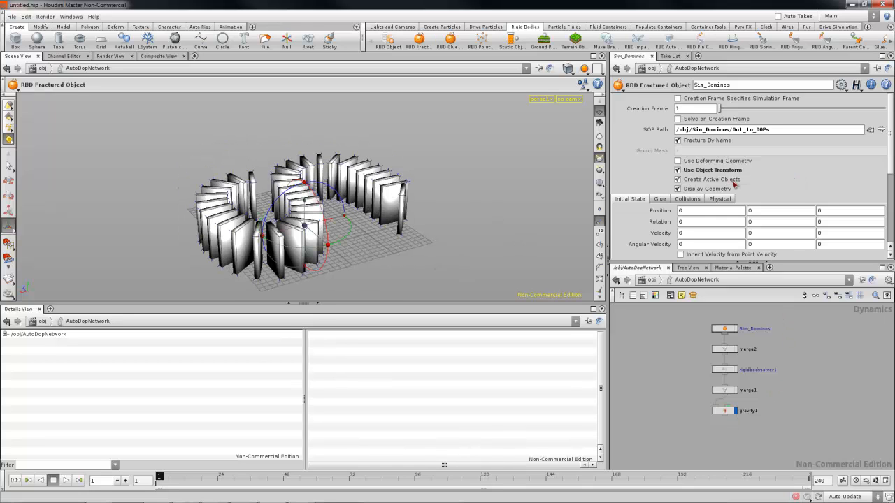
middle_drag(762, 368, 756, 373)
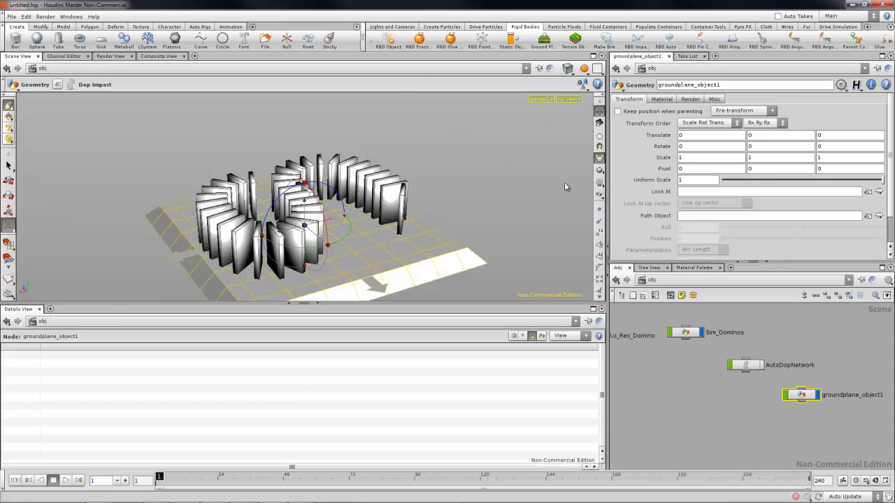
middle_drag(757, 362, 853, 397)
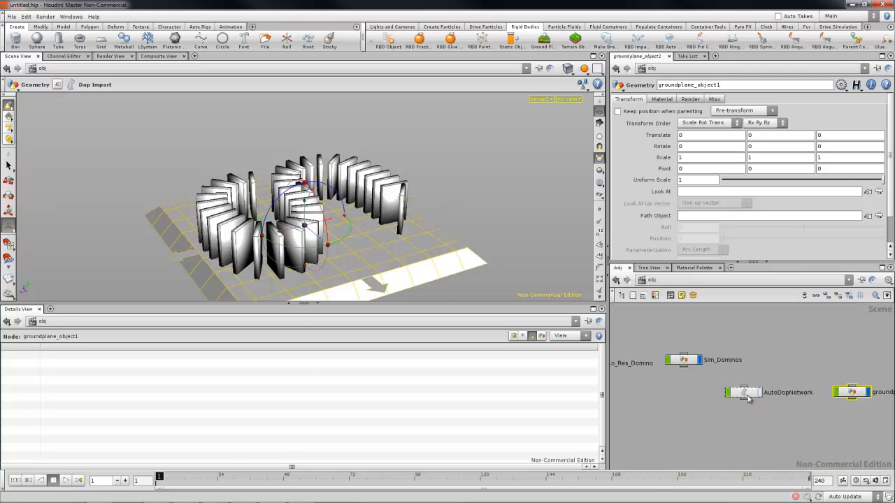
Inside AutoDopNetwork, move groundplane1, merge3 and staticsolver1 together to the other side of the Sim_Dominos chain.
double_click(746, 395)
middle_drag(785, 353, 781, 346)
drag(801, 345, 687, 378)
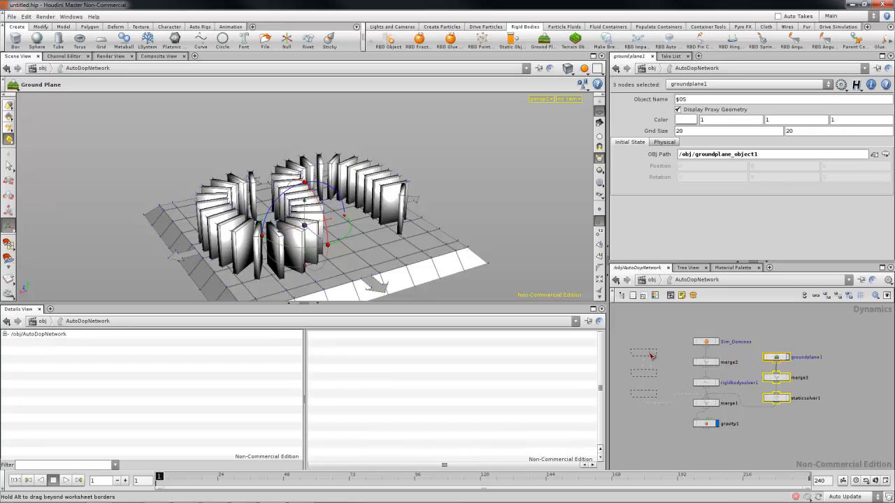
drag(650, 355, 648, 356)
middle_drag(678, 409, 706, 403)
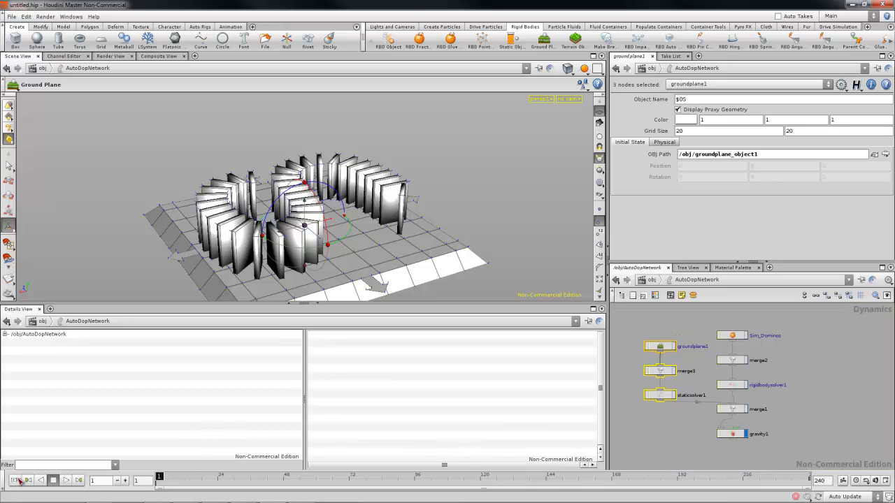
Play the simulation with the ground plane, rewind to frame 1 and examine the dominoes at the end of the row.
click(66, 480)
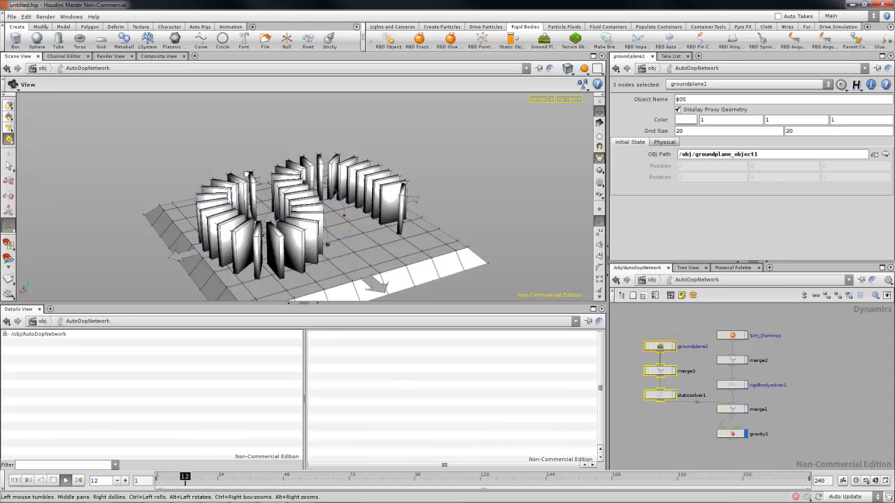
alt+drag(261, 165, 316, 212)
key(Return)
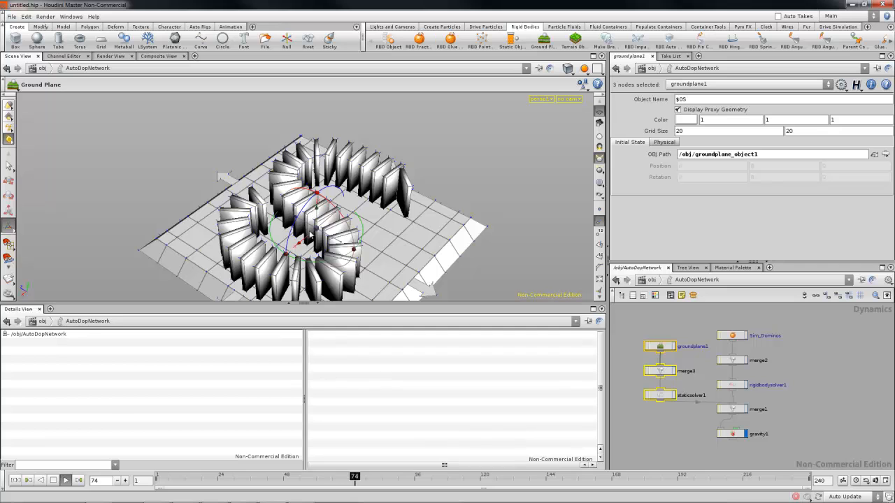
click(21, 481)
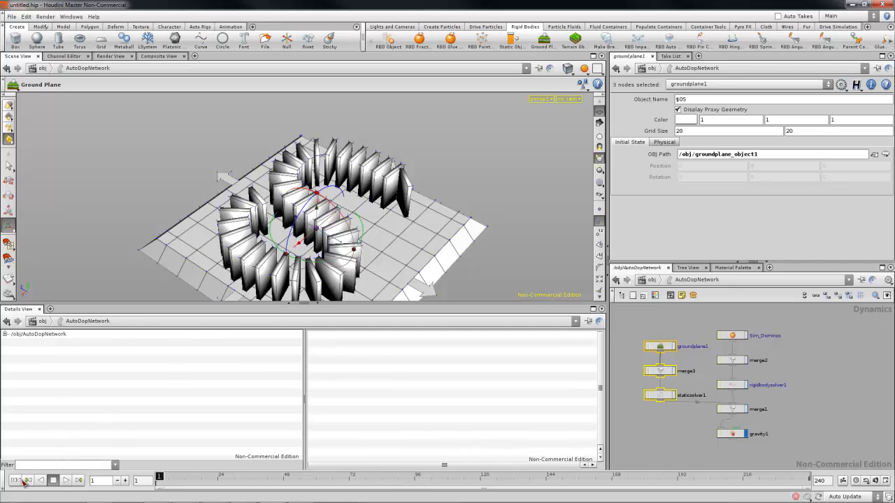
alt+drag(327, 236, 278, 202)
alt+middle_drag(278, 202, 302, 219)
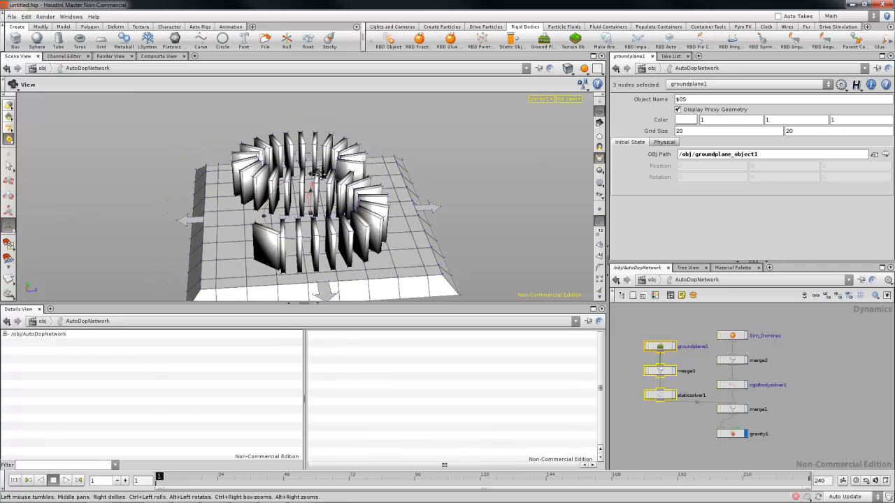
alt+drag(303, 219, 320, 241)
alt+right_drag(320, 242, 283, 223)
alt+drag(283, 222, 291, 226)
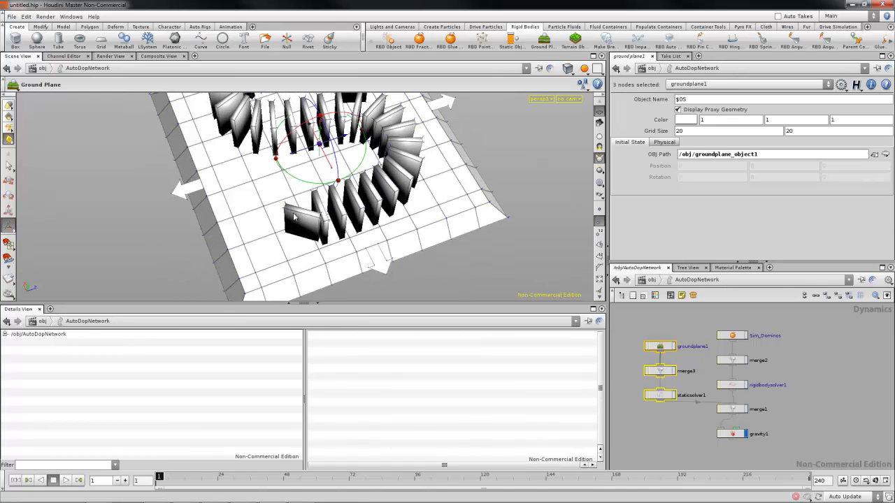
In the Sim_Dominos network, move Out_to_DOPs, rest1 and dopimport1 down to leave space below create_fractured_groups.
key(u)
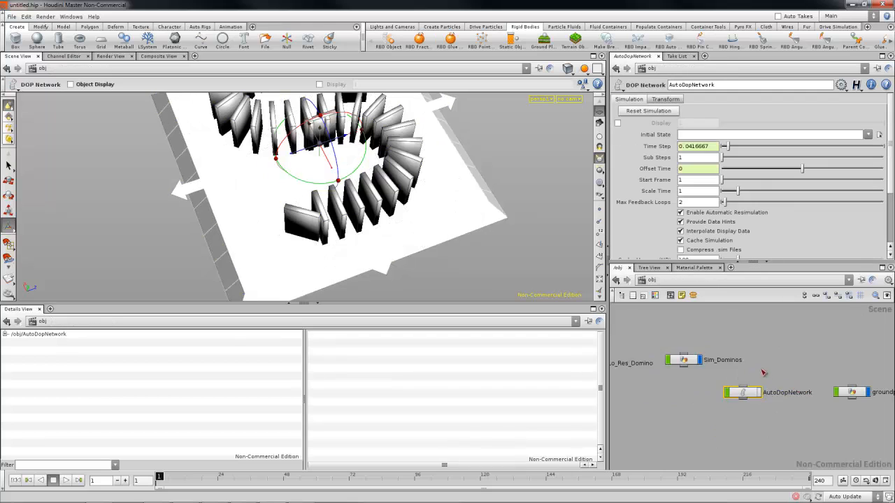
scroll(734, 361, down, 3)
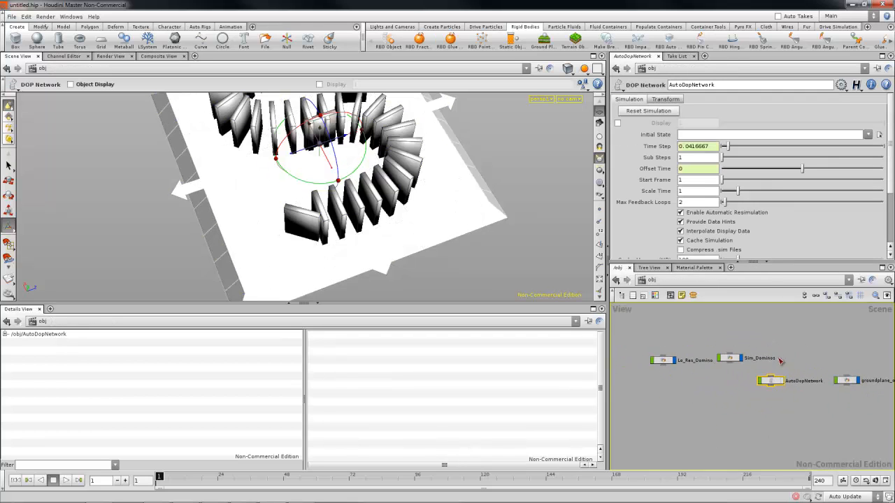
double_click(733, 362)
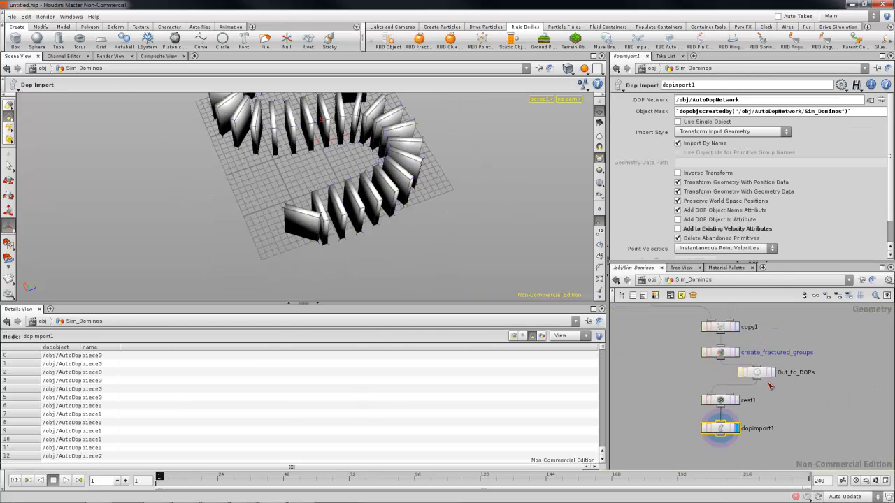
click(800, 392)
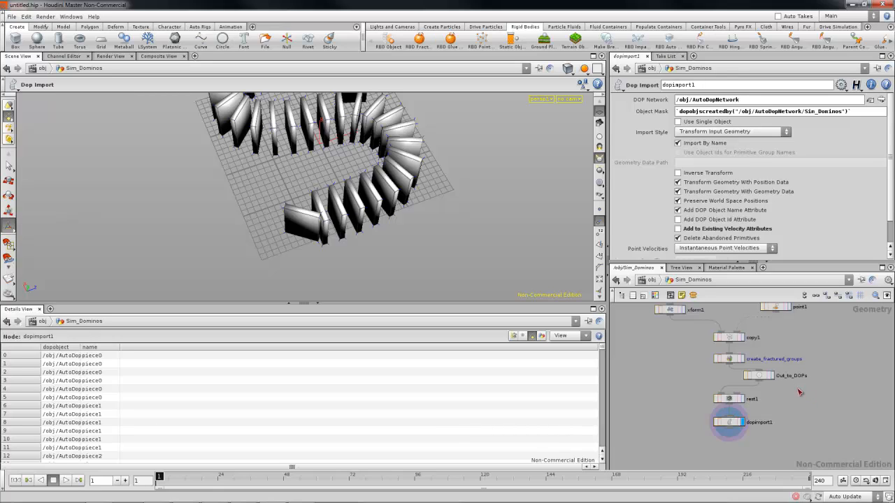
drag(711, 389, 710, 377)
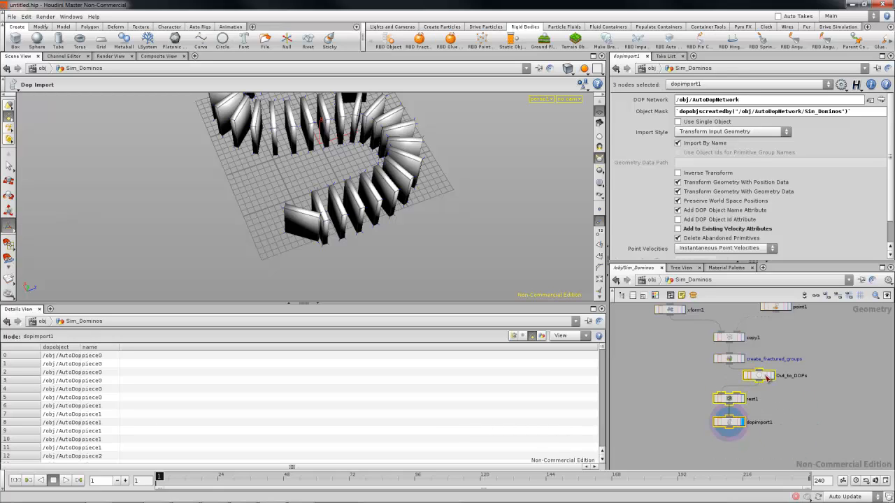
drag(766, 376, 757, 417)
click(755, 389)
scroll(755, 389, up, 3)
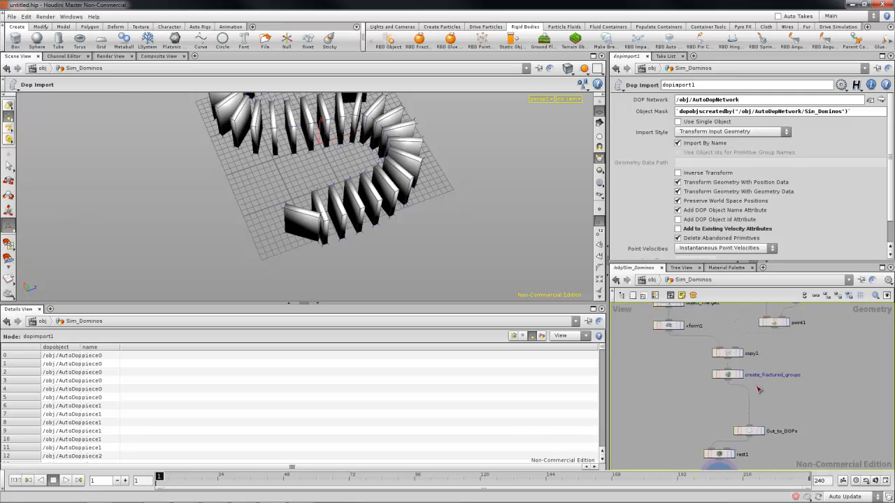
Review the create_fractured_groups settings, then bypass the node and shift it aside below copy1.
click(725, 378)
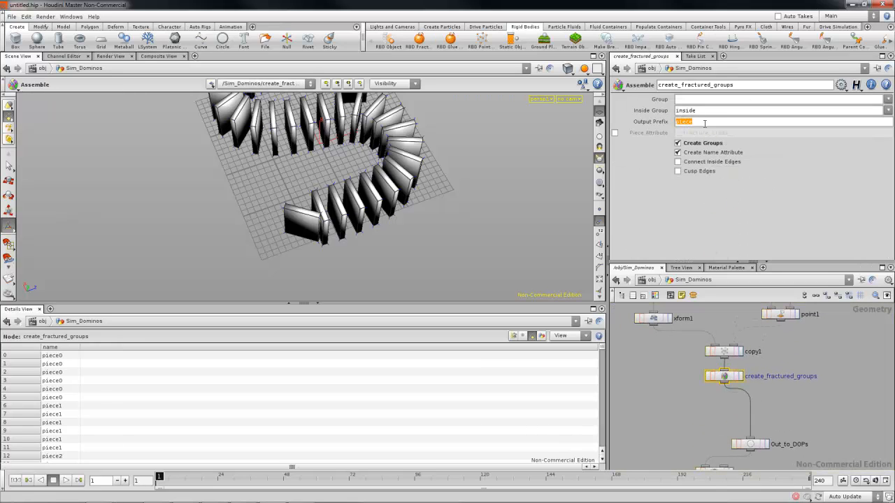
click(705, 123)
drag(727, 378, 726, 380)
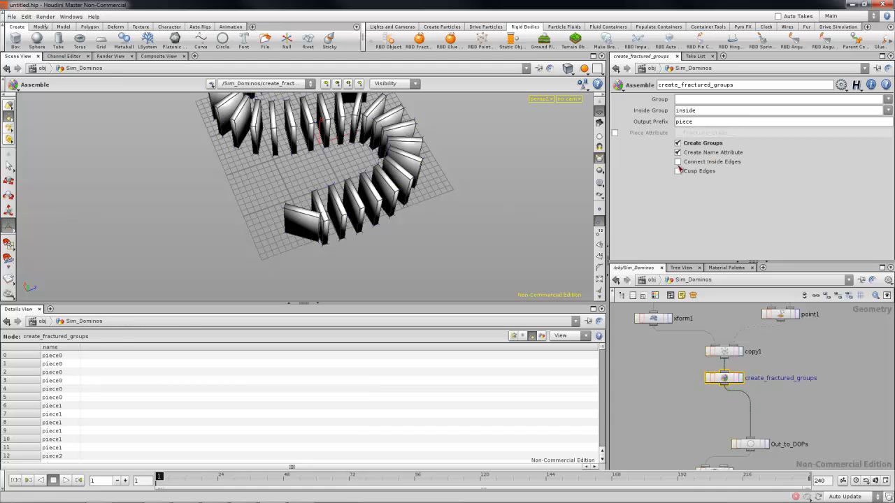
click(708, 378)
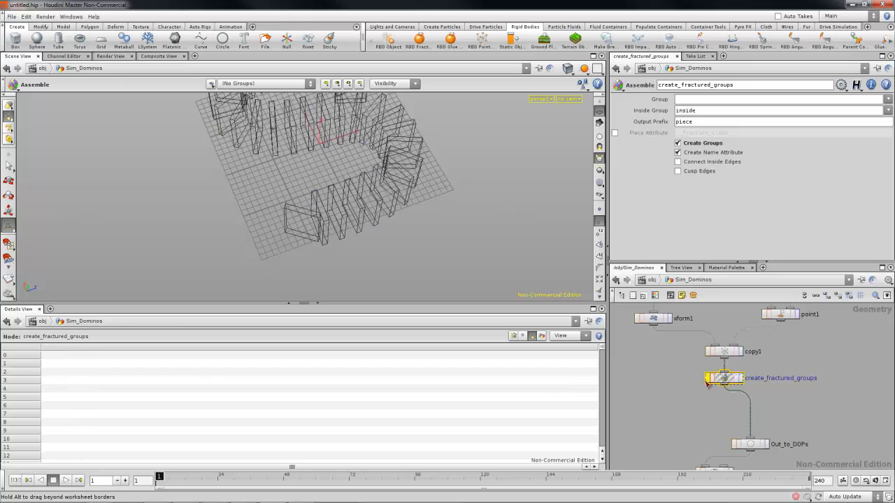
drag(707, 383, 687, 386)
alt+middle_drag(307, 168, 305, 191)
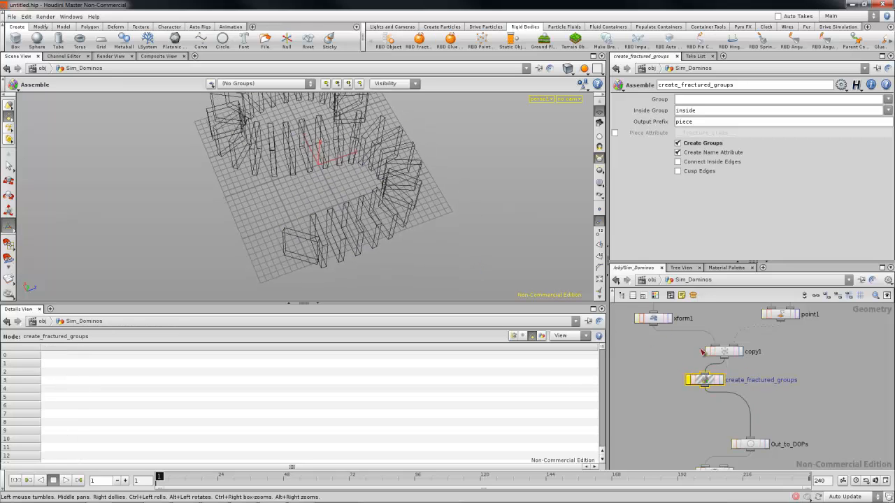
Enable Create Output Groups on copy1 with Copy Groups set to simDomino_$PT, and check the resulting primitive groups.
click(722, 352)
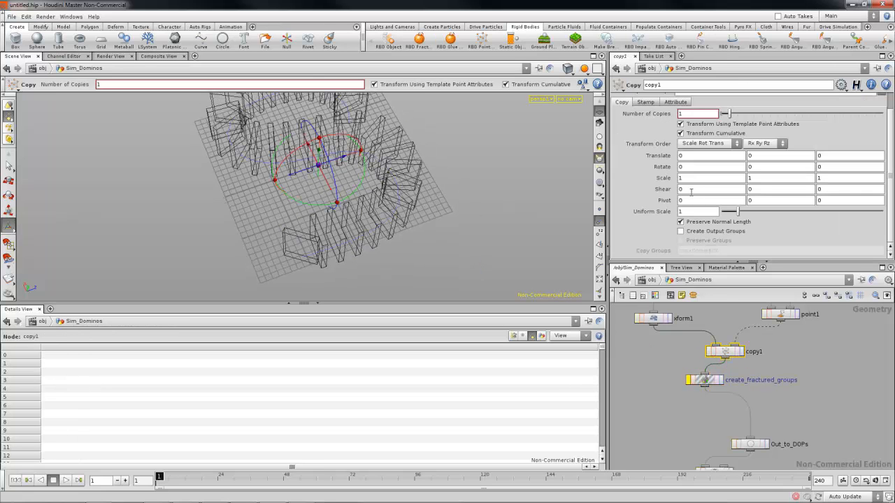
click(687, 233)
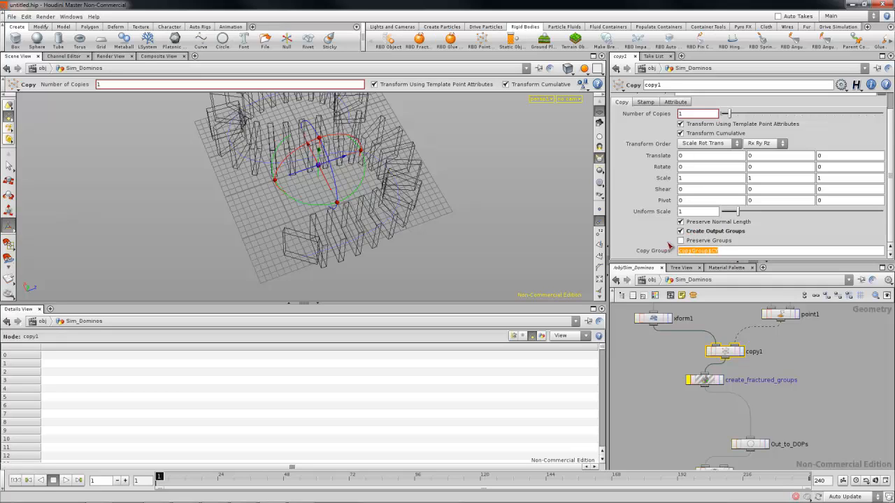
text(simDomino_$PT)
key(Return)
middle_click(729, 353)
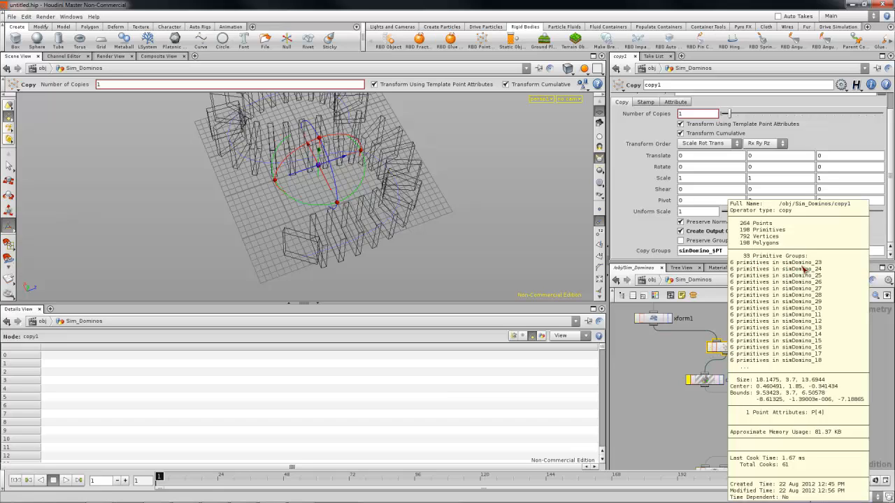
click(818, 368)
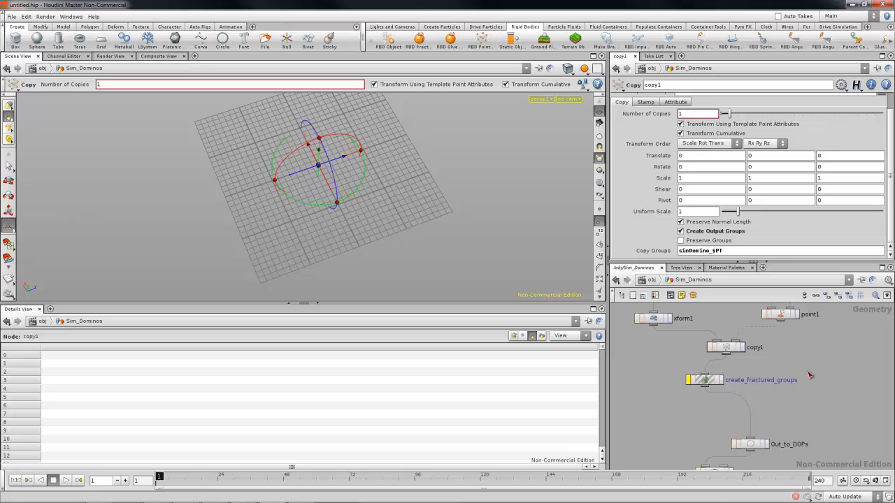
Inspect the Object Mask expression of the dopimport1 node.
scroll(794, 421, down, 2)
scroll(766, 425, down, 1)
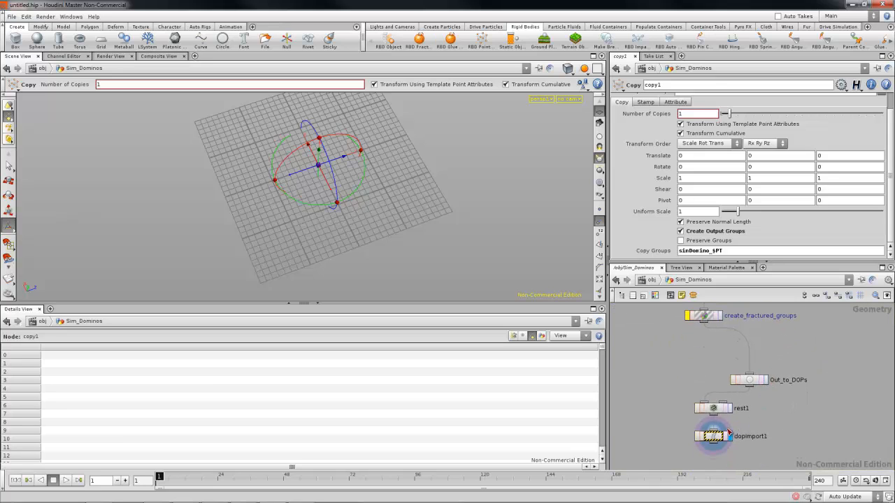
click(715, 438)
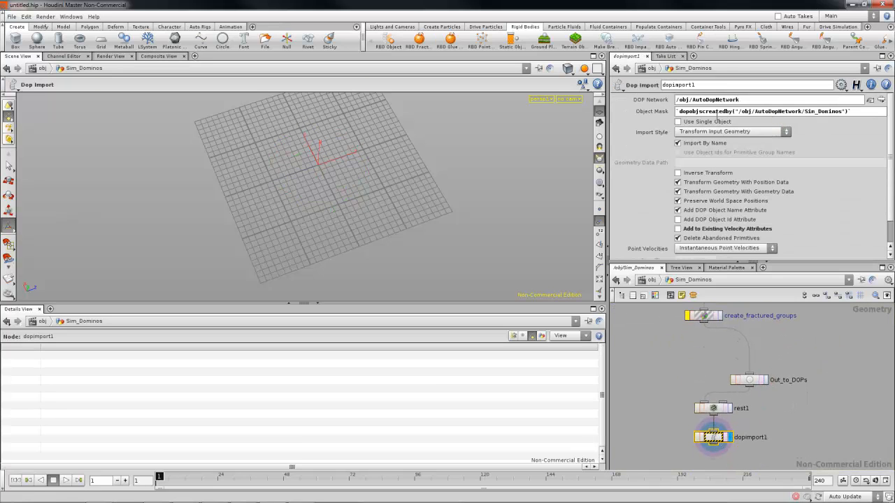
drag(677, 111, 853, 111)
click(851, 211)
In AutoDopNetwork, turn off Fracture By Name on the Sim_Dominos RBD fractured object and set its Group Mask to simDomino*.
key(u)
middle_drag(799, 390, 767, 399)
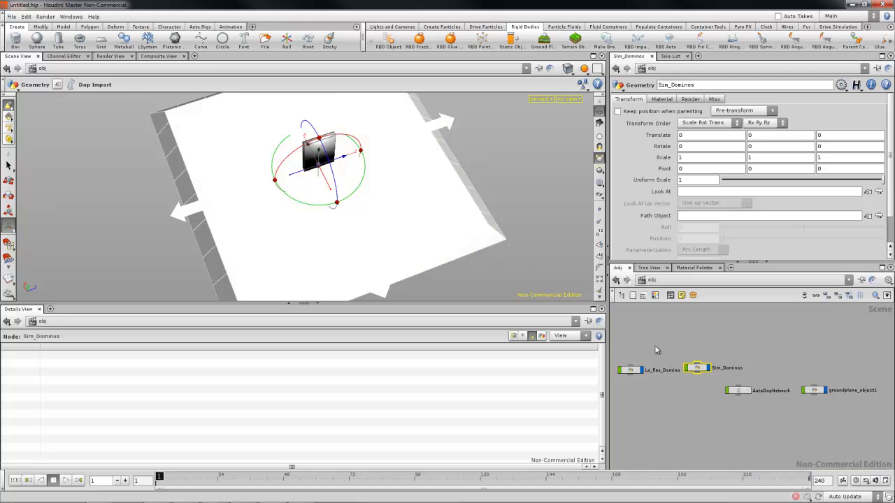
middle_drag(741, 367, 713, 361)
click(715, 397)
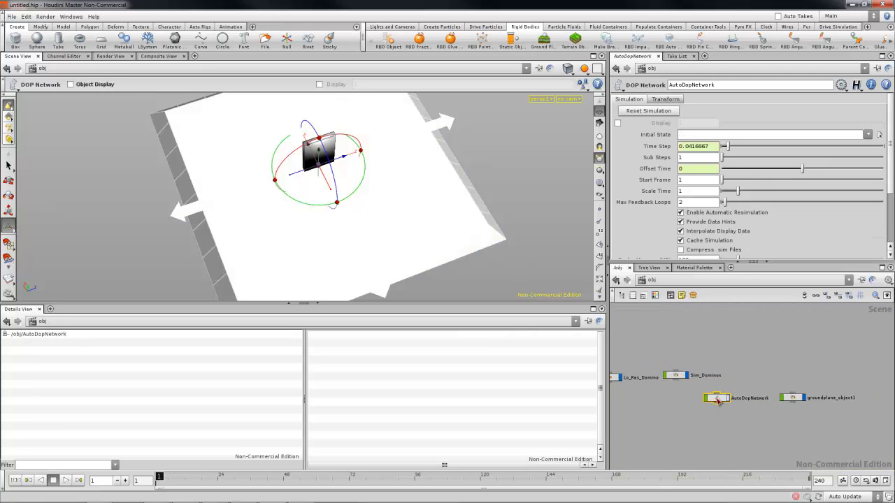
double_click(725, 400)
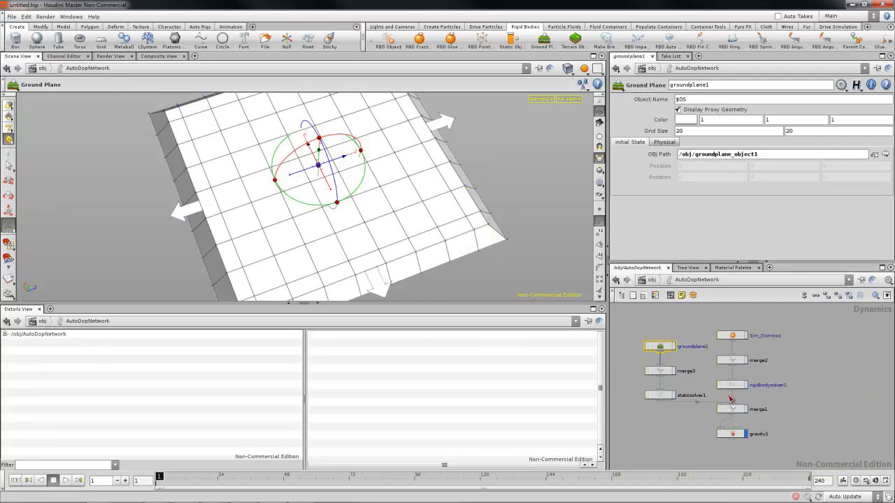
click(727, 355)
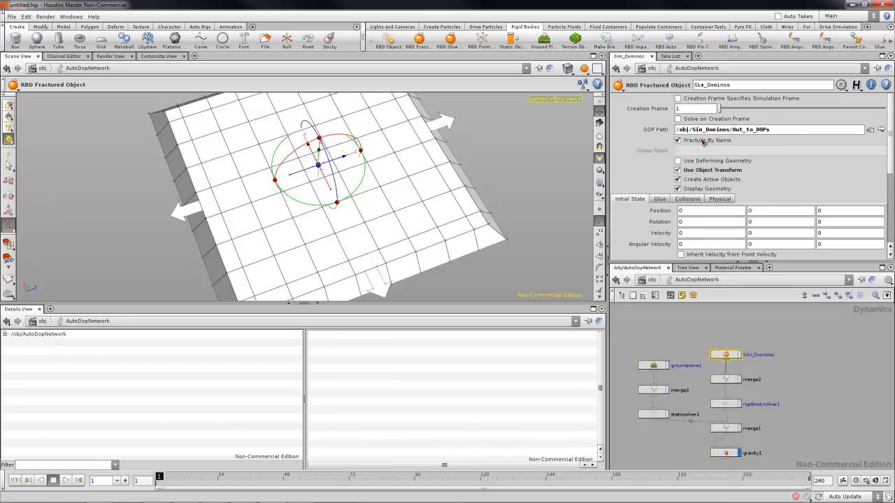
click(678, 141)
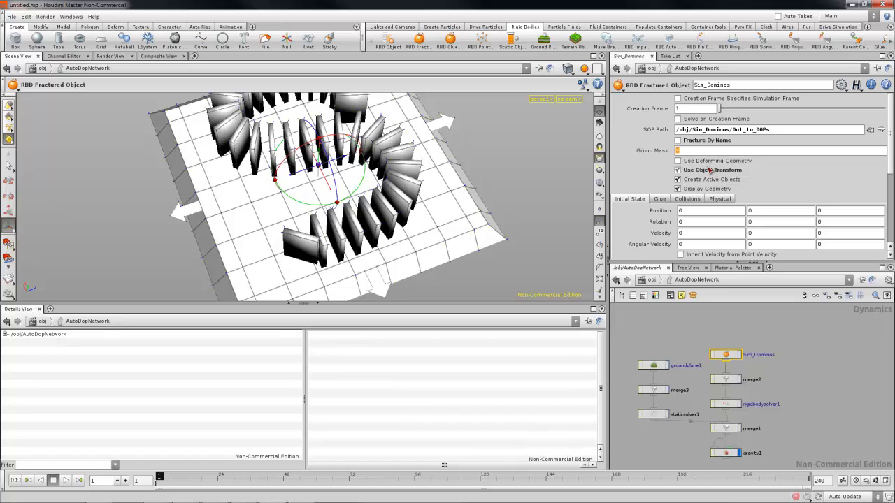
text(su)
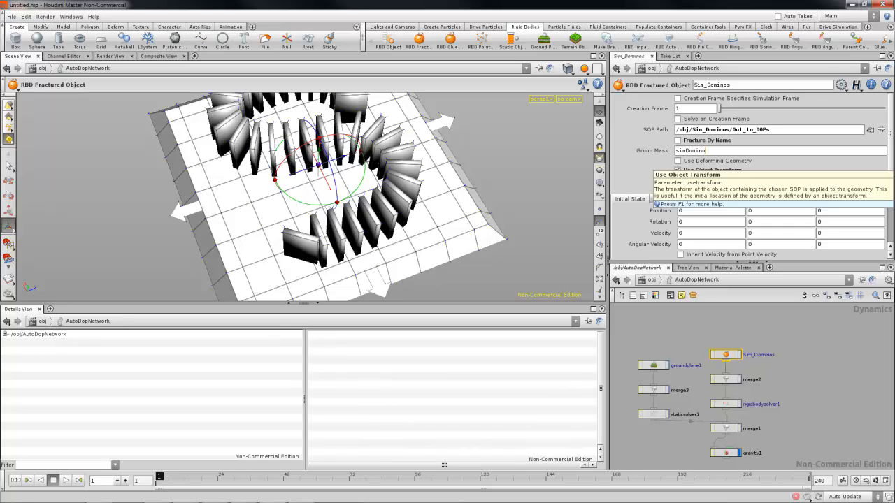
key(Return)
Review the Sim_Dominos and AutoDopNetwork objects at object level, and inspect the dominoes from a lower angle in the simulation network.
middle_drag(725, 355, 498, 402)
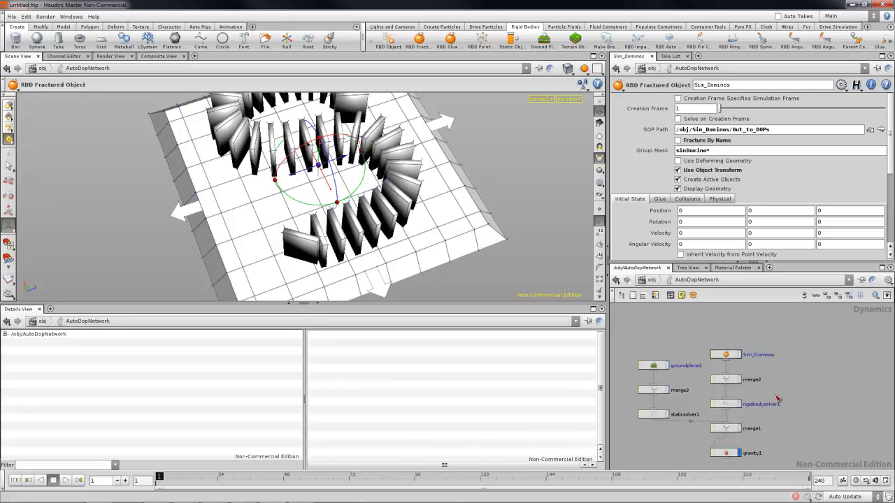
key(u)
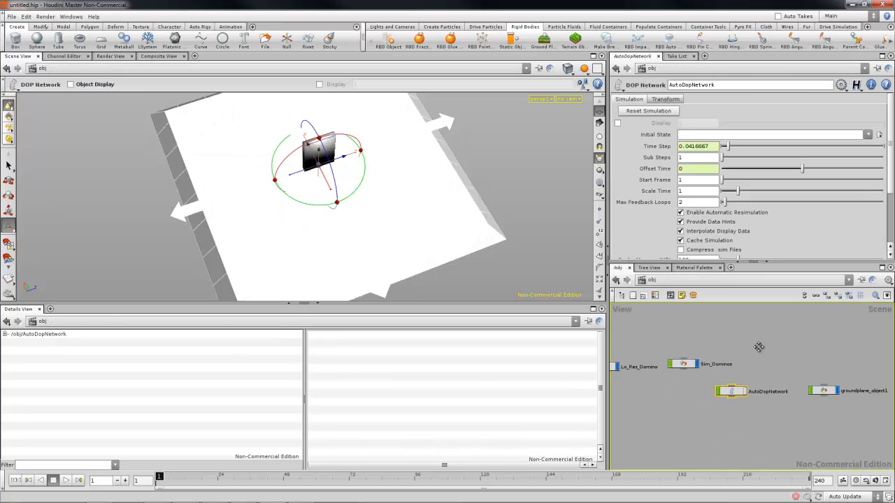
drag(732, 370, 732, 371)
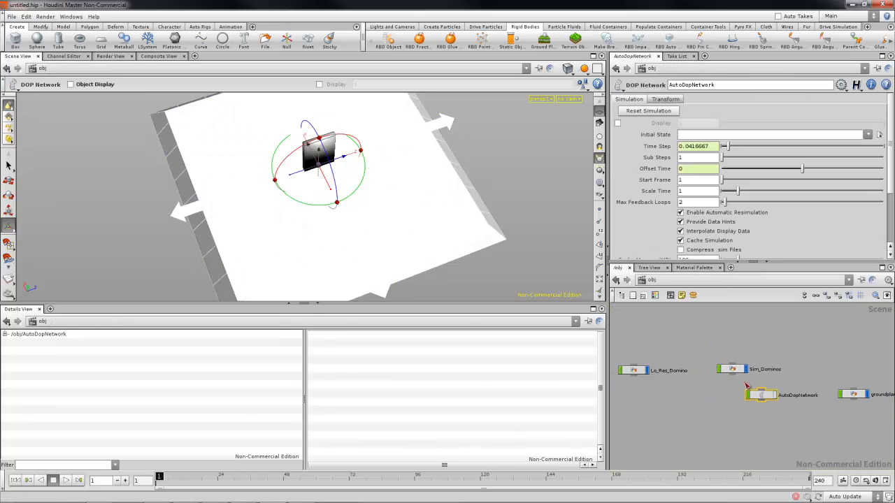
click(760, 393)
click(729, 370)
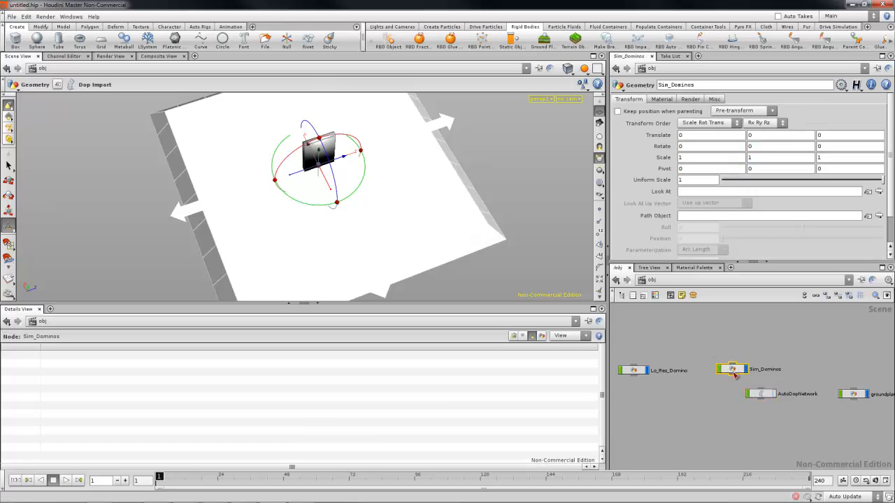
drag(734, 375, 728, 371)
click(760, 393)
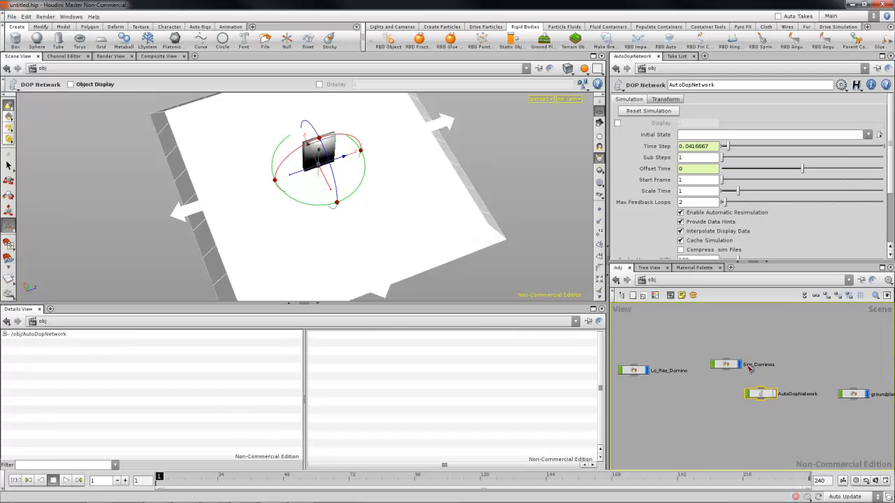
double_click(744, 383)
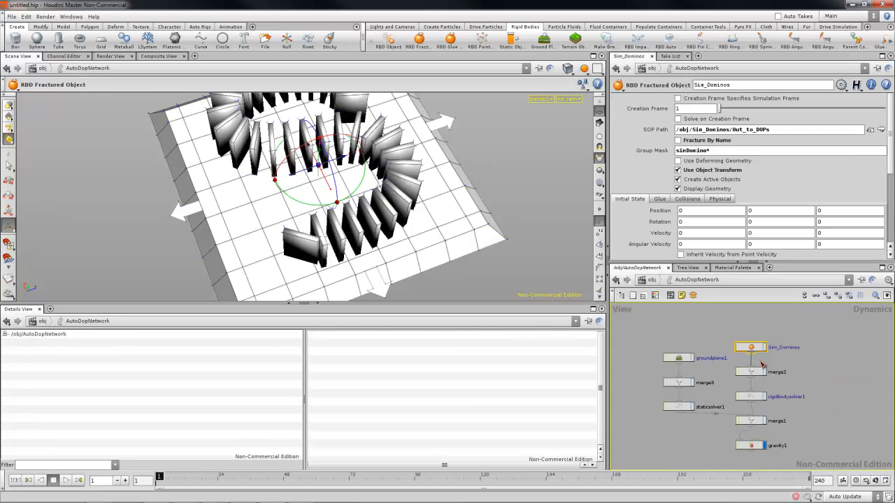
right_drag(762, 363, 771, 378)
middle_drag(771, 378, 765, 372)
key(space)
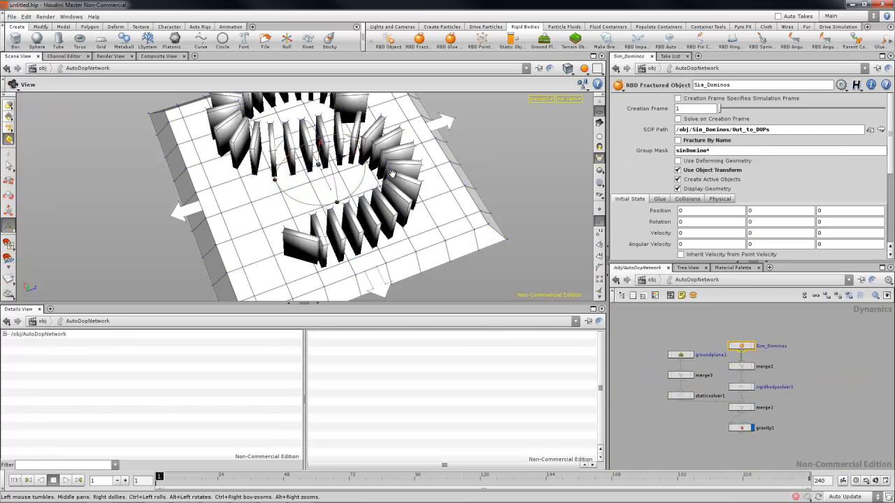
drag(392, 173, 385, 148)
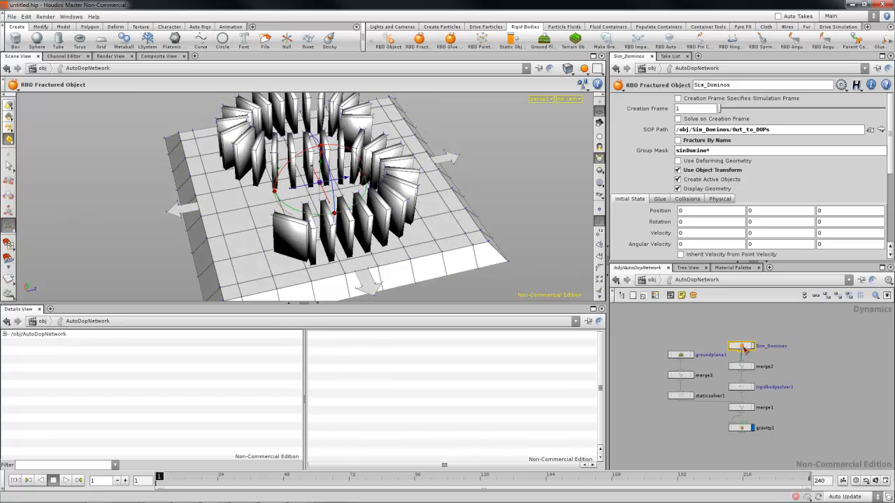
Try an empty Group Mask on the Sim_Dominos fractured object, and undo the changes.
drag(714, 150, 672, 149)
key(BackSpace)
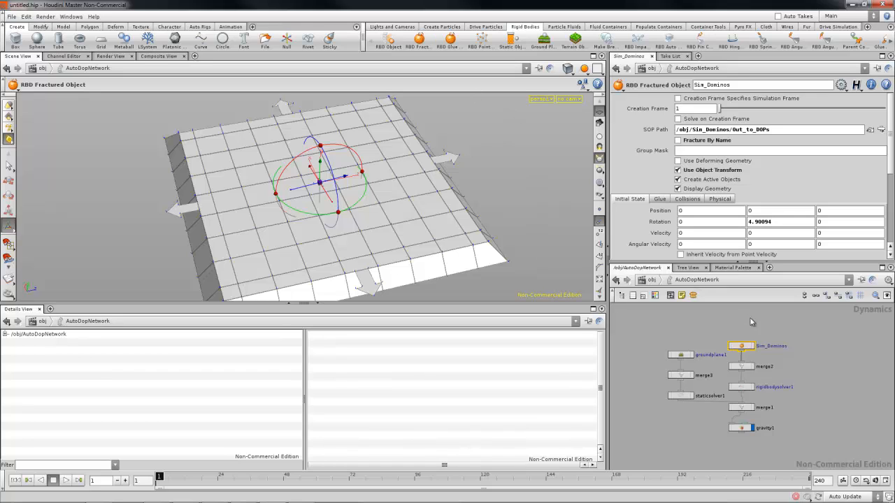
key(ctrl+z)
key(ctrl+z)
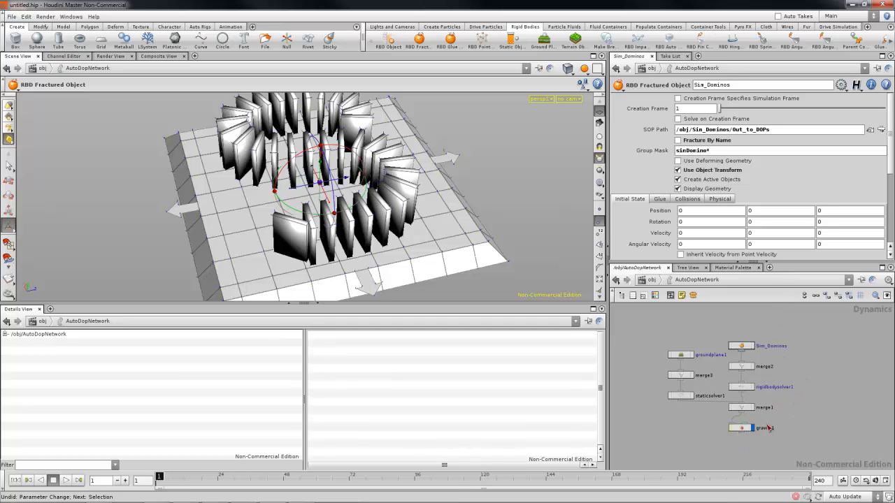
Compare the dopimport1 settings in the Sim_Dominos object with the Group Mask of the fractured object in AutoDopNetwork.
key(u)
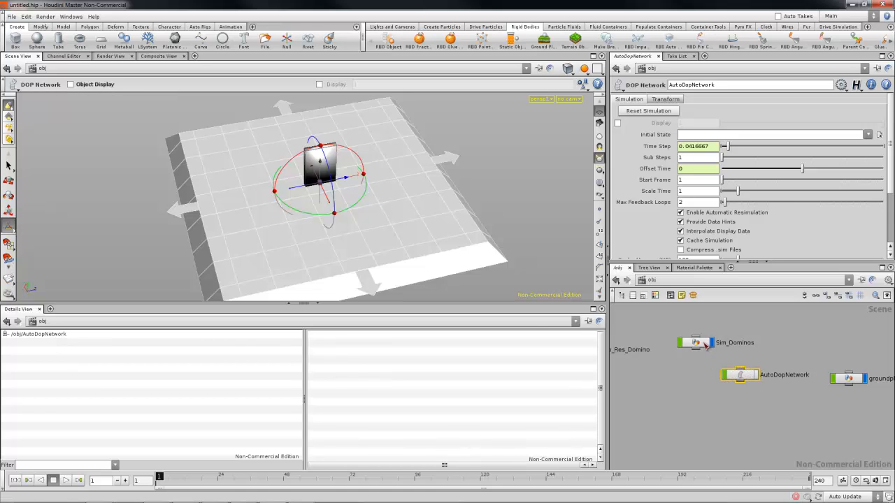
double_click(706, 344)
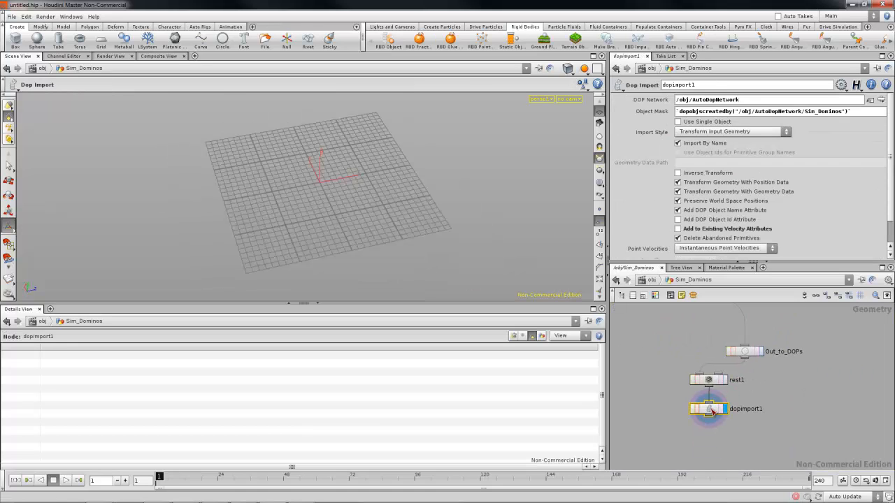
click(806, 405)
key(u)
scroll(741, 392, up, 2)
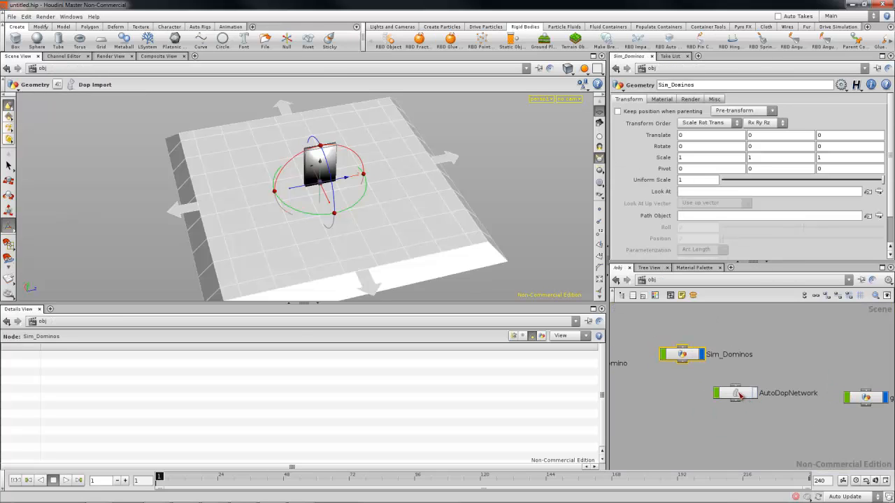
double_click(739, 394)
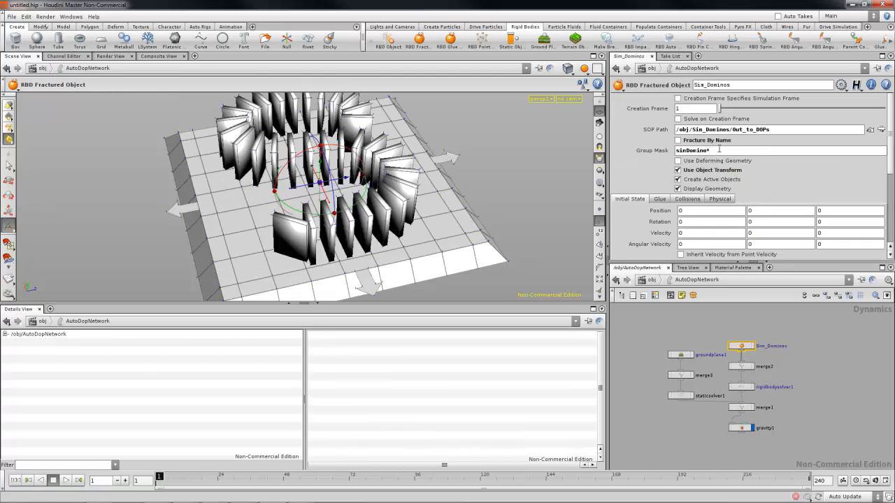
double_click(719, 148)
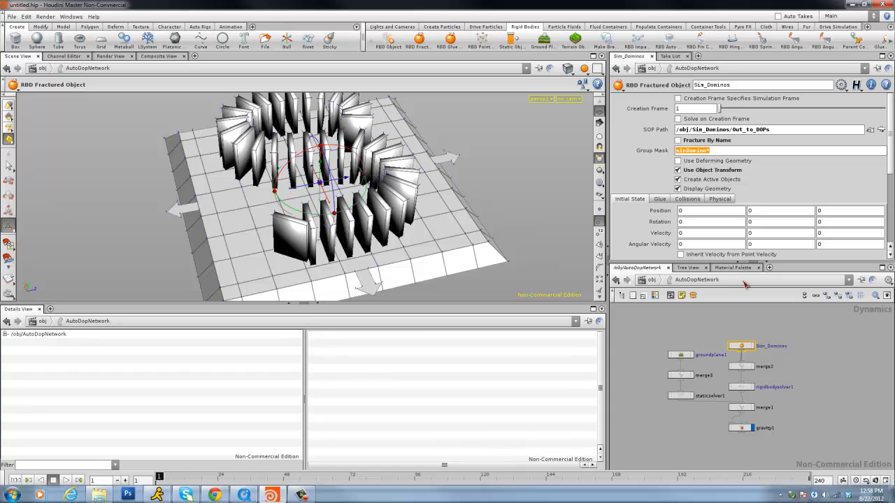
click(790, 410)
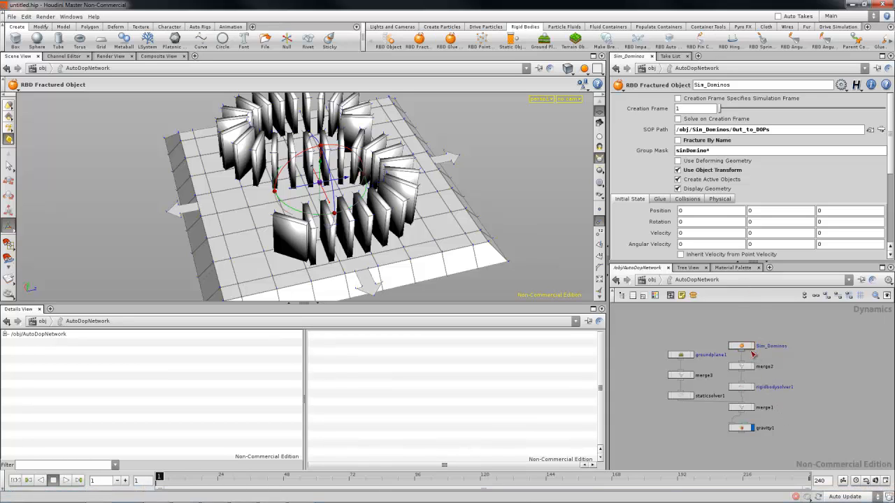
key(u)
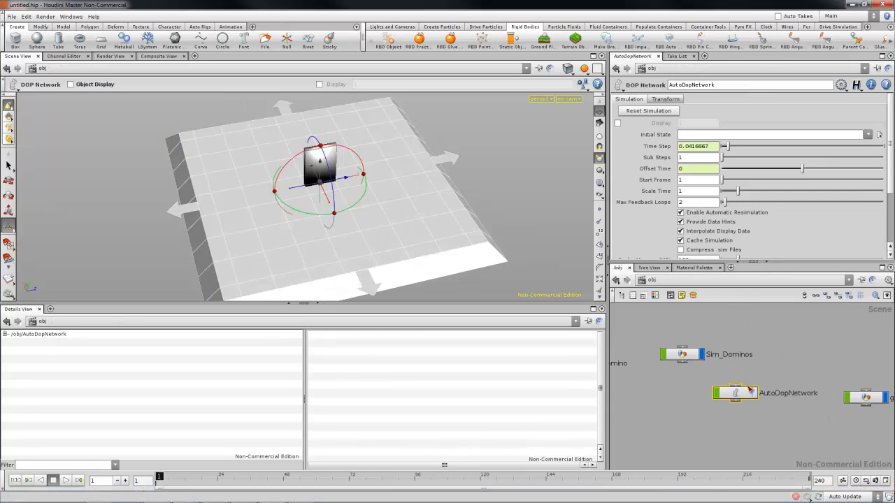
In the Sim_Dominos object, turn off Import By Name on dopimport1 and set its Object Mask to simDomino*.
double_click(690, 357)
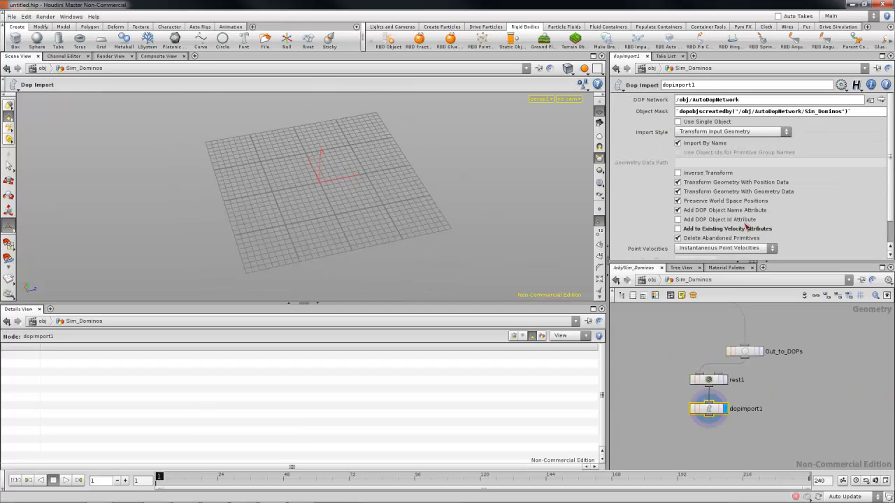
drag(856, 110, 694, 112)
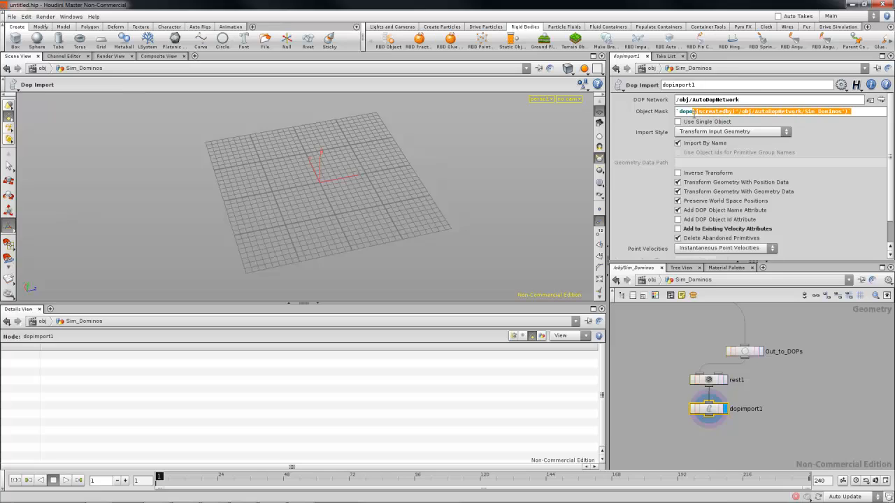
click(678, 143)
drag(851, 111, 668, 110)
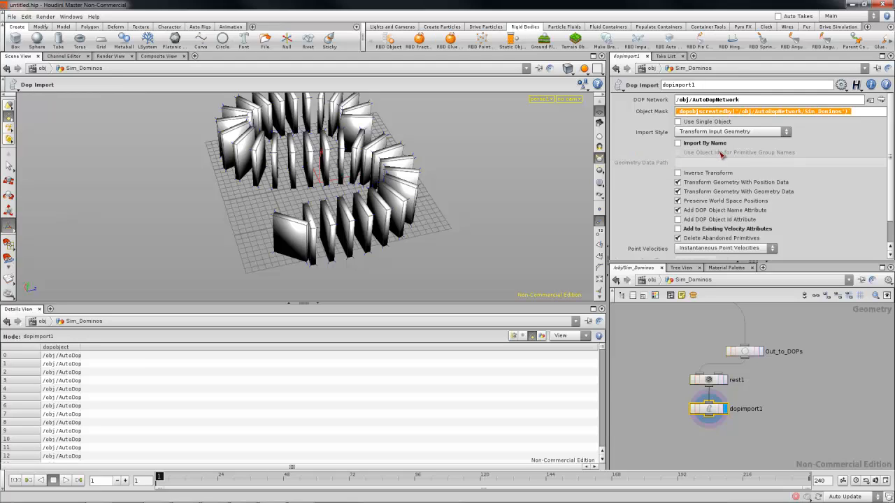
text(sin)
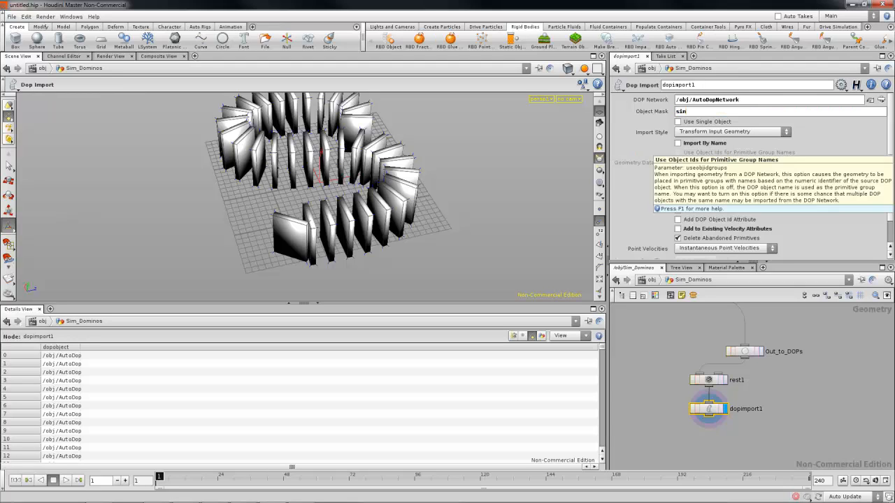
key(ctrl+z)
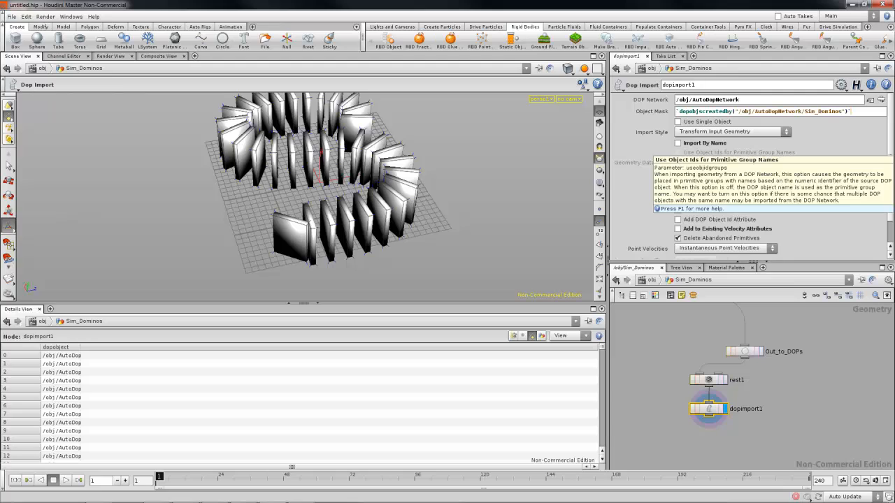
drag(865, 113, 647, 125)
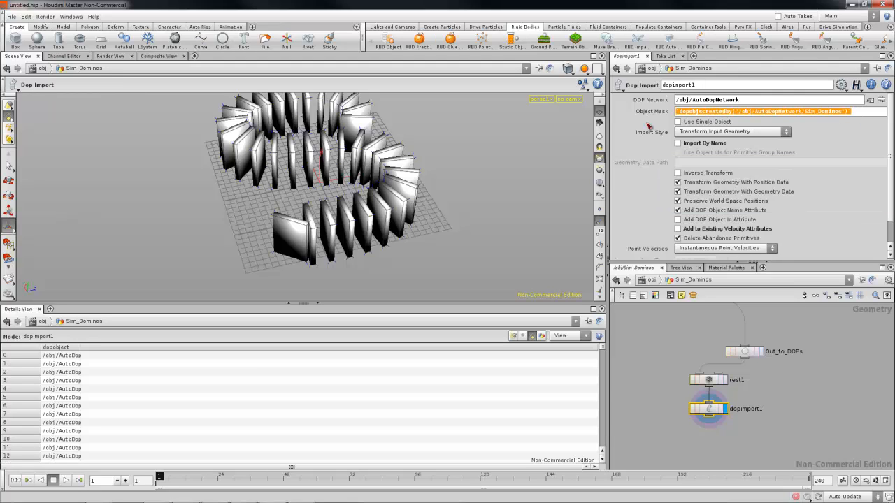
key(BackSpace)
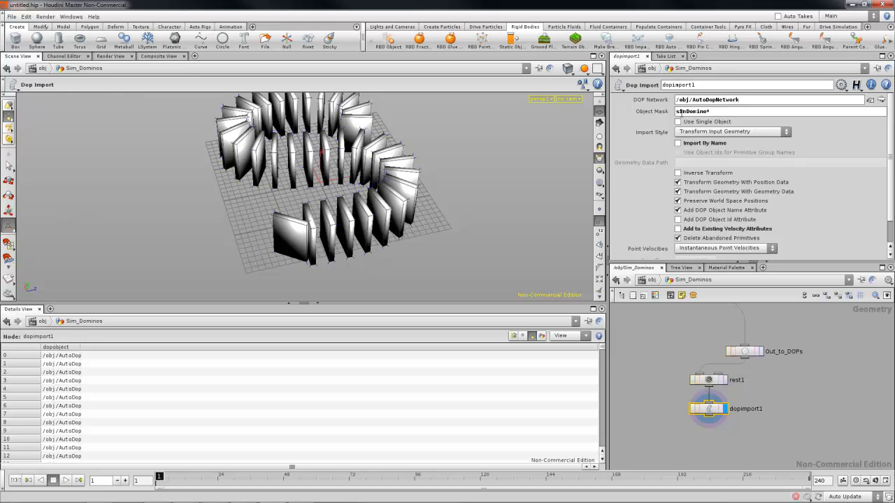
key(Escape)
drag(314, 168, 512, 149)
key(Return)
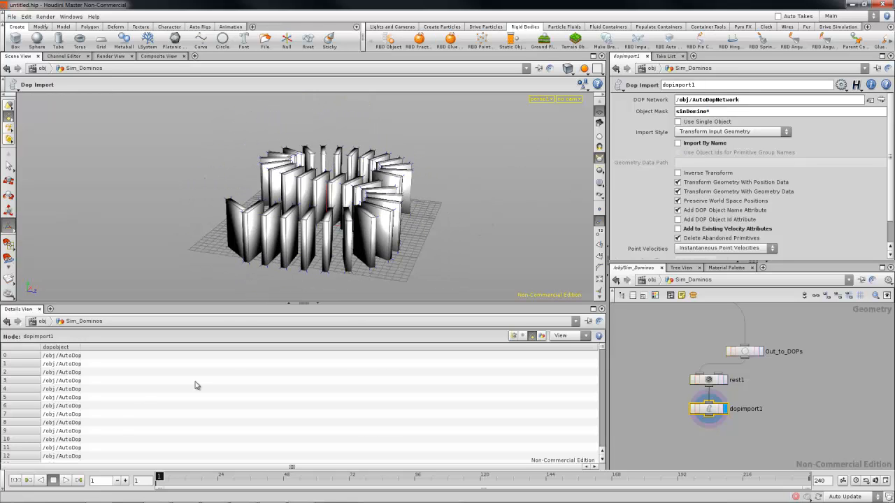
Play the simulation up to frame 98 and inspect the imported dominoes from different angles.
click(65, 481)
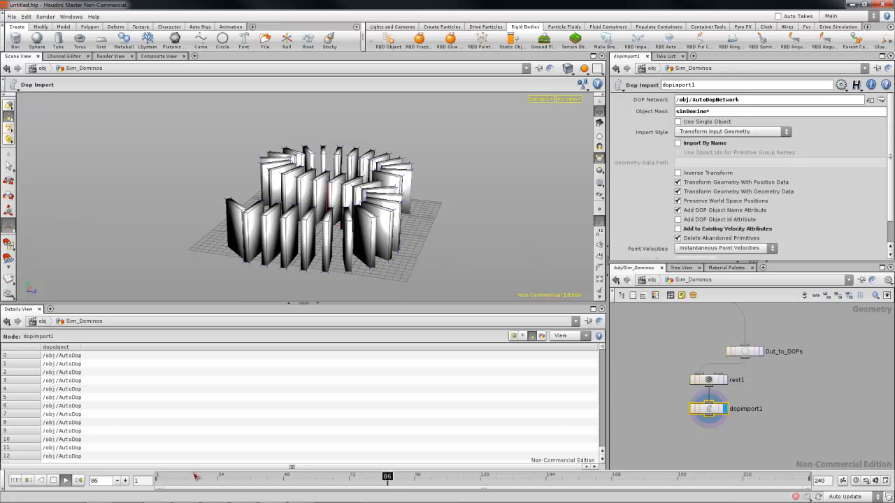
click(53, 482)
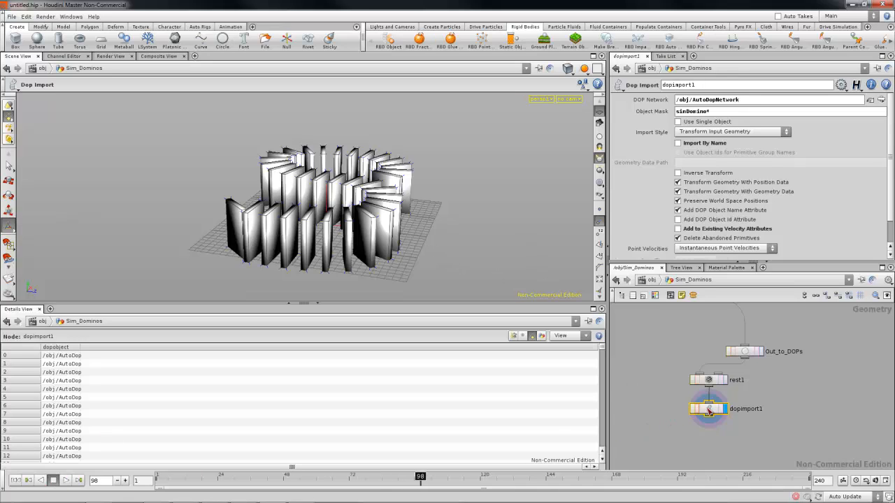
drag(709, 411, 724, 420)
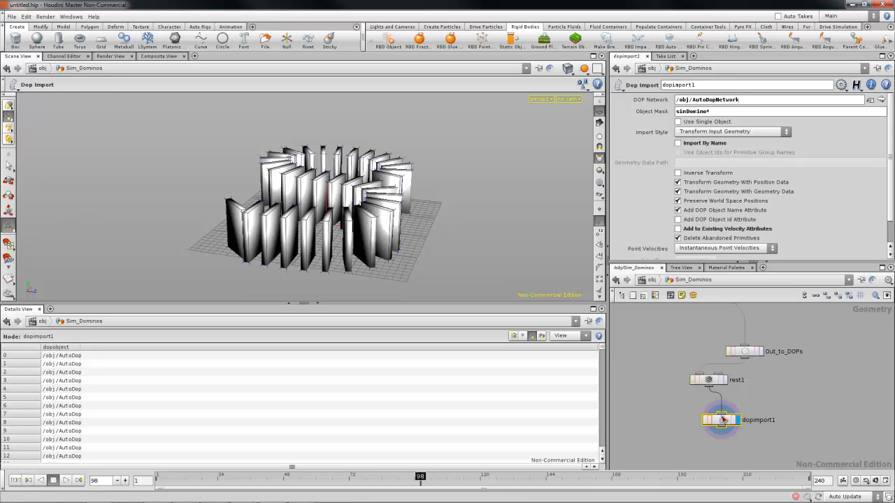
alt+drag(323, 141, 406, 277)
alt+middle_drag(355, 207, 349, 186)
alt+drag(349, 186, 339, 170)
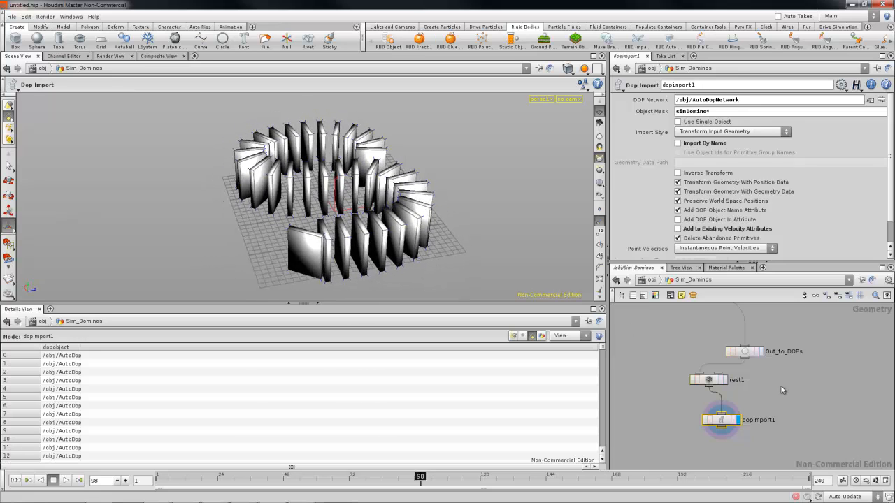
Return to the object level, move the AutoDopNetwork node aside and create a default sphere at the origin.
key(u)
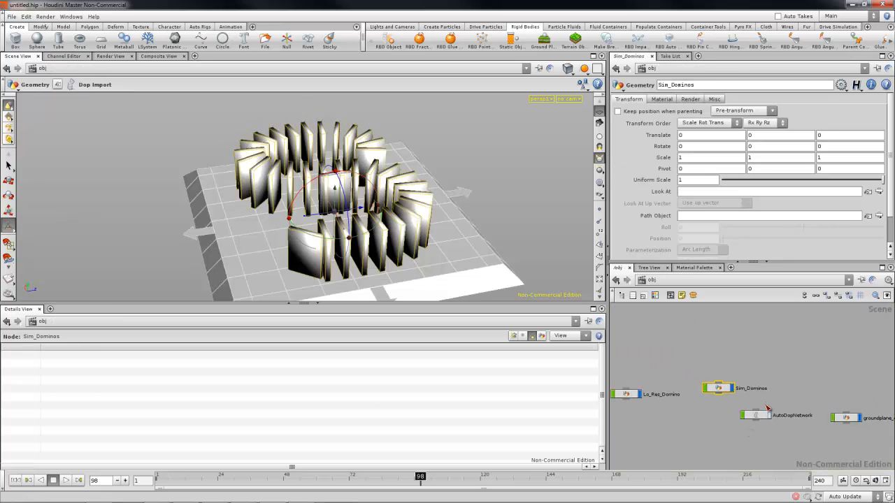
drag(757, 416, 776, 424)
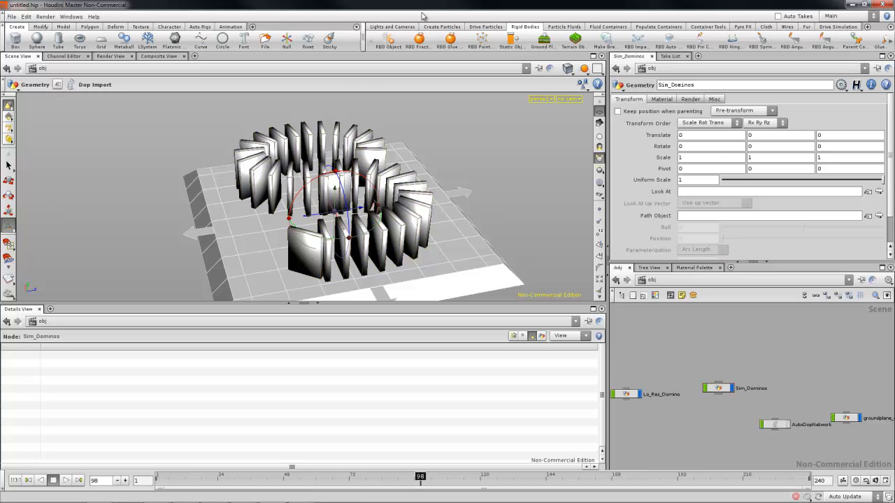
click(37, 40)
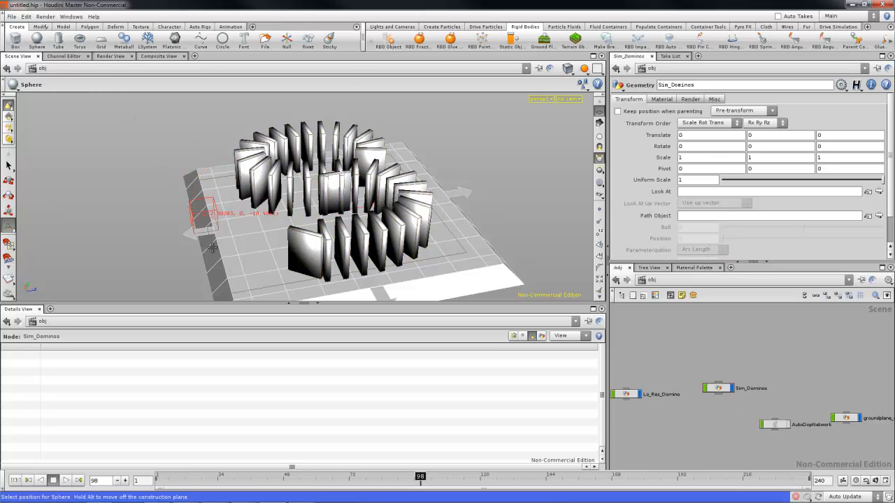
key(Return)
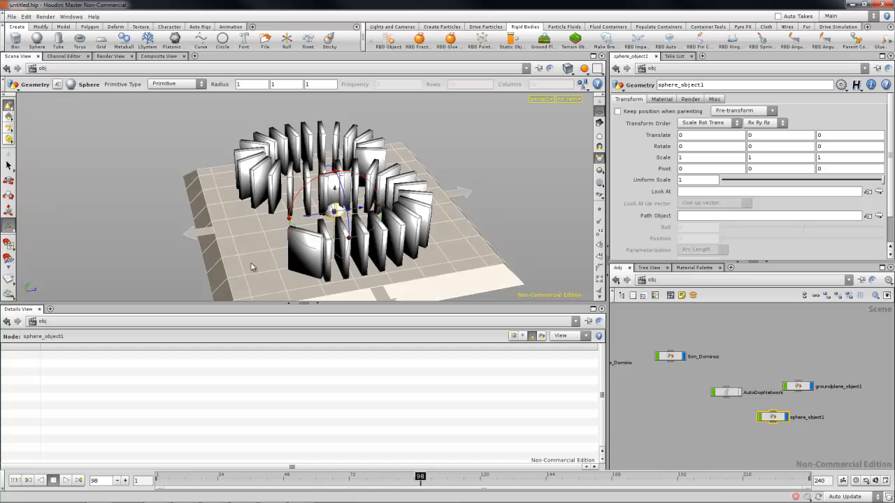
Move the sphere above the ground plane, outside the first domino, to about -6.77, 3.31, -10.96.
alt+drag(301, 207, 362, 281)
key(Return)
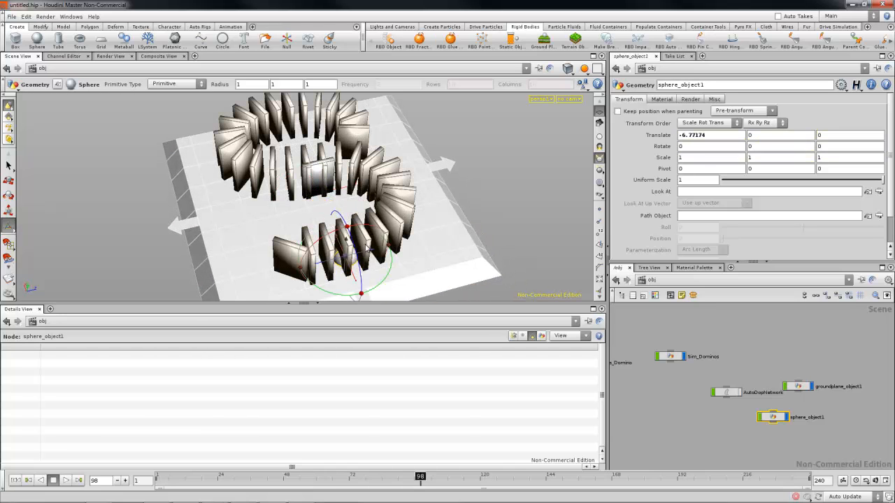
drag(368, 250, 289, 275)
alt+drag(289, 274, 202, 238)
drag(175, 204, 176, 162)
alt+drag(223, 183, 280, 239)
mouse_move(270, 208)
alt+mouse_down()
mouse_move(268, 225)
mouse_move(264, 212)
alt+mouse_up()
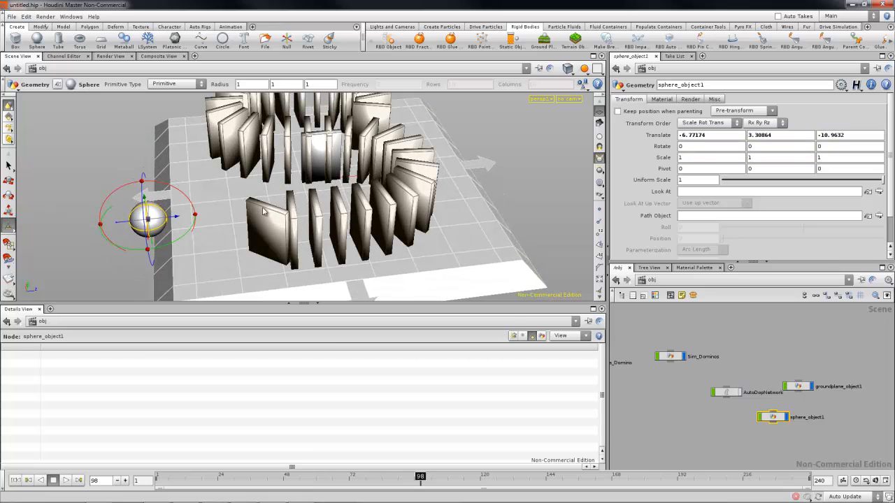
Inside the Sim_Dominos object, move the disconnected create_fractured_groups node well away from the chain below copy1.
middle_drag(728, 362, 735, 367)
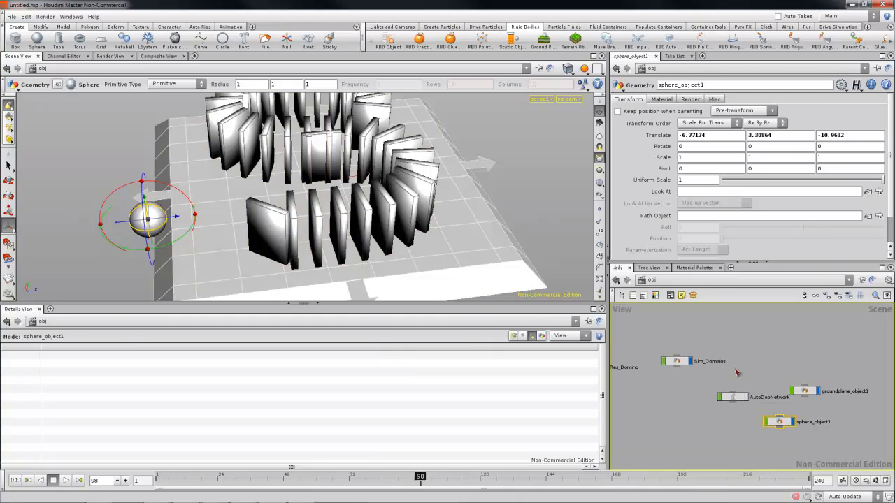
double_click(676, 361)
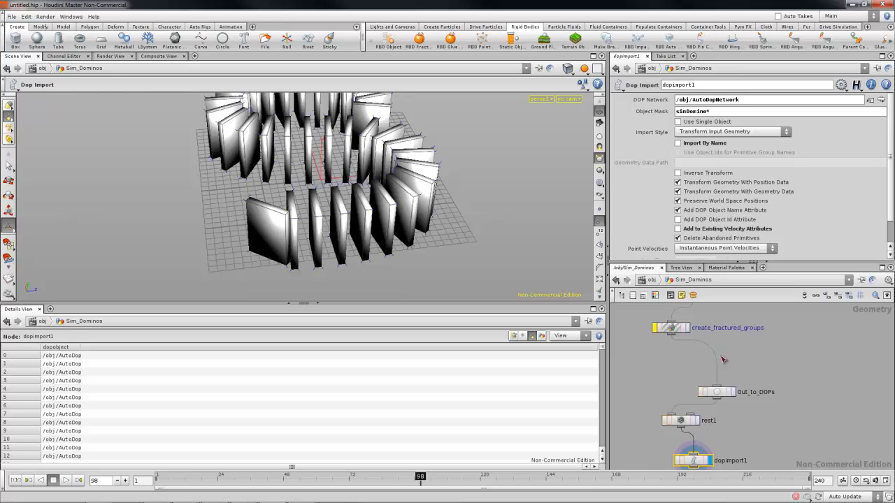
middle_drag(716, 356, 722, 369)
drag(685, 346, 676, 348)
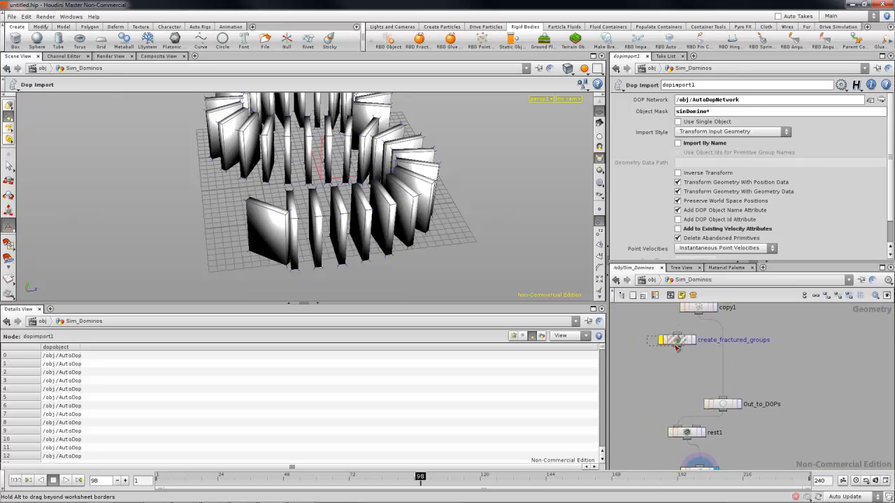
drag(799, 341, 819, 336)
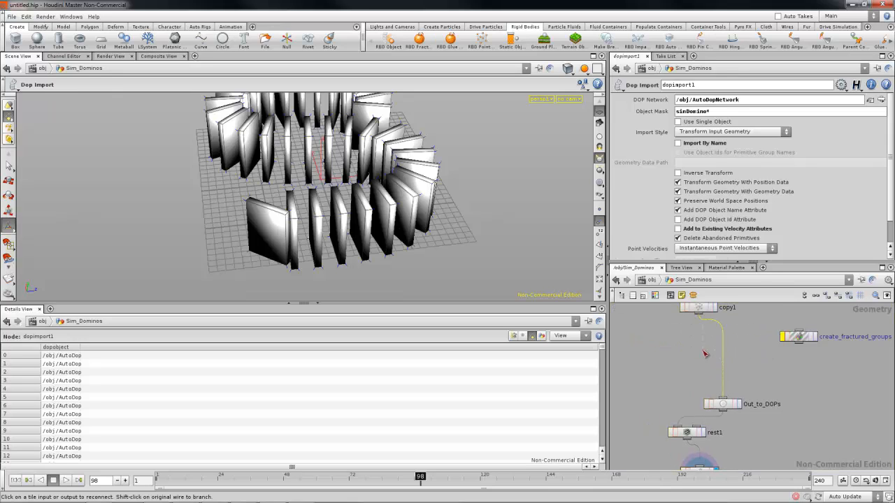
Check the Copy Groups name on copy1 and insert a Delete node between copy1 and Out_to_DOPs.
key(Tab)
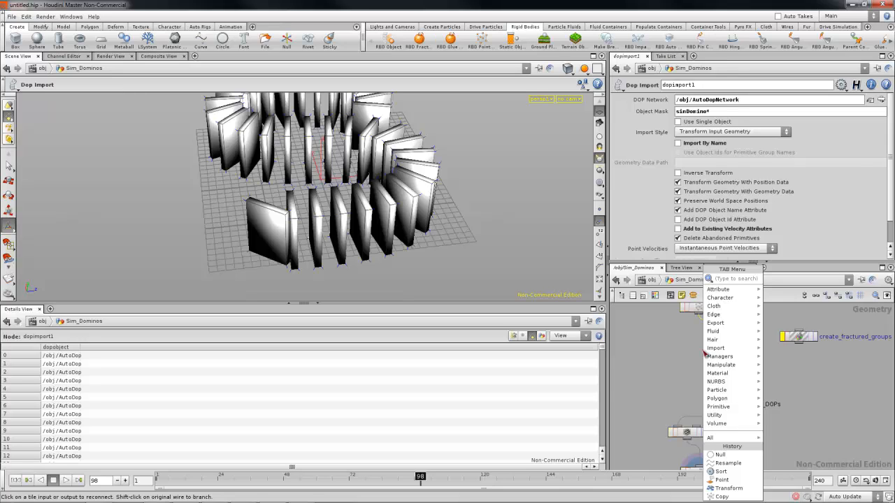
click(675, 359)
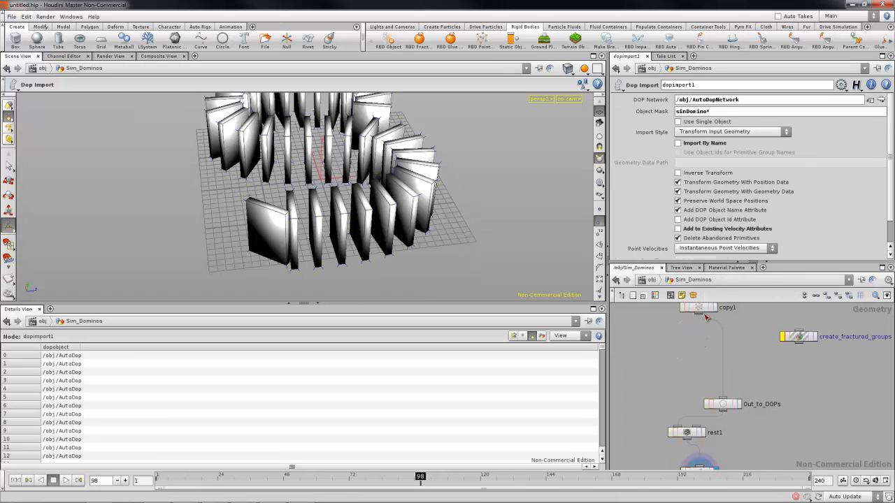
click(702, 309)
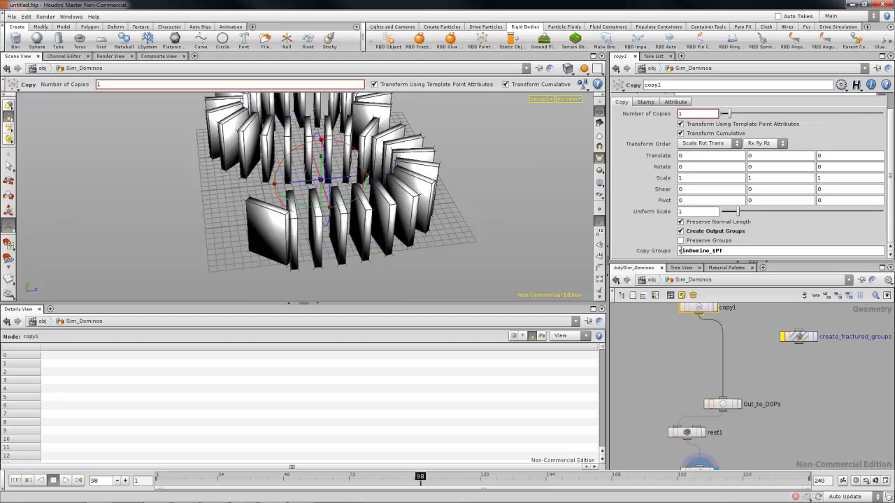
click(725, 346)
key(Tab)
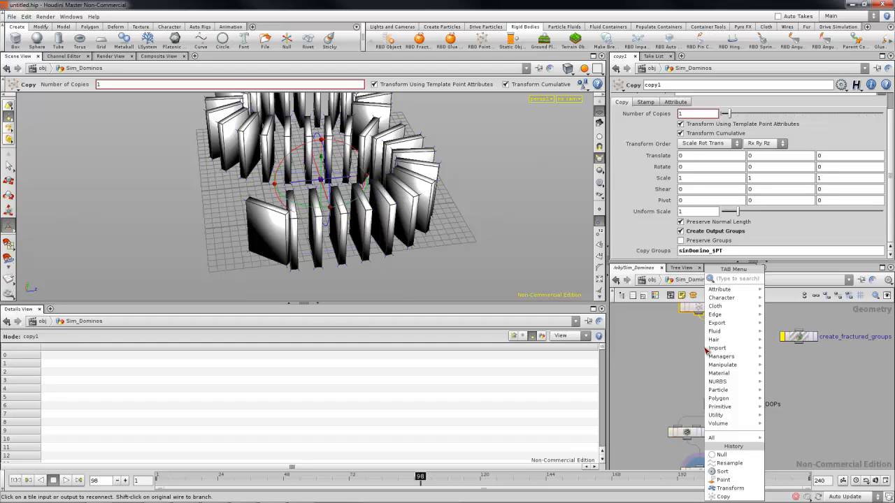
text(delete)
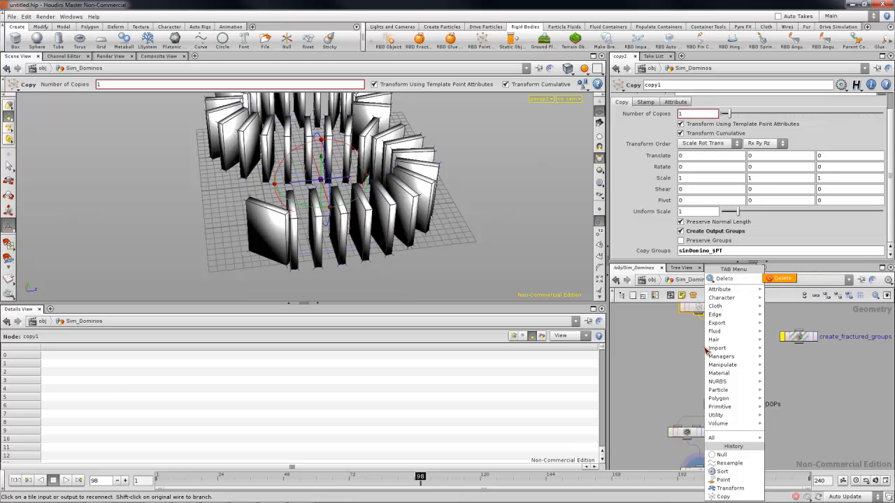
key(Return)
drag(705, 350, 706, 349)
click(705, 350)
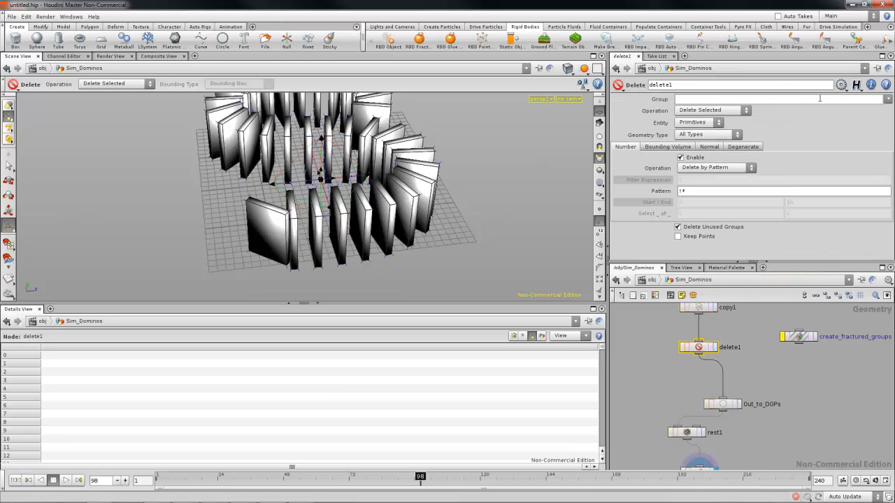
Set the Delete node's group to simDomino_0 to remove the first domino, and compare with the copy1 output.
click(888, 100)
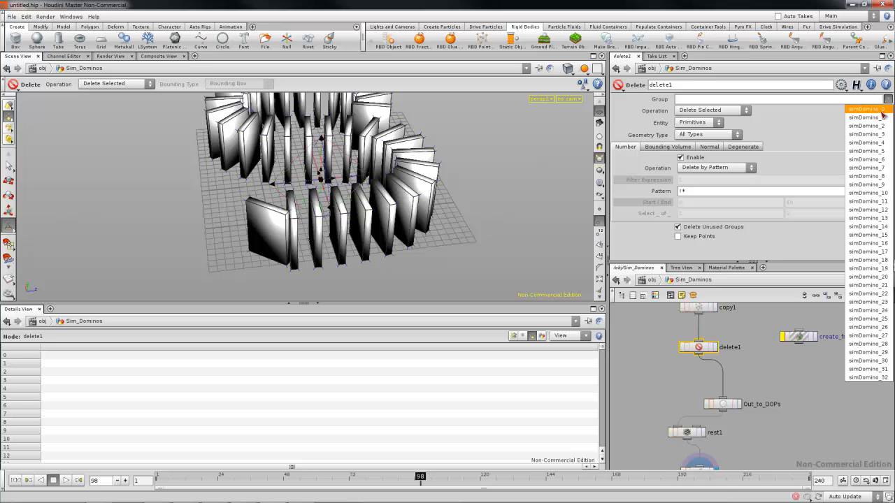
click(871, 108)
alt+drag(279, 240, 318, 281)
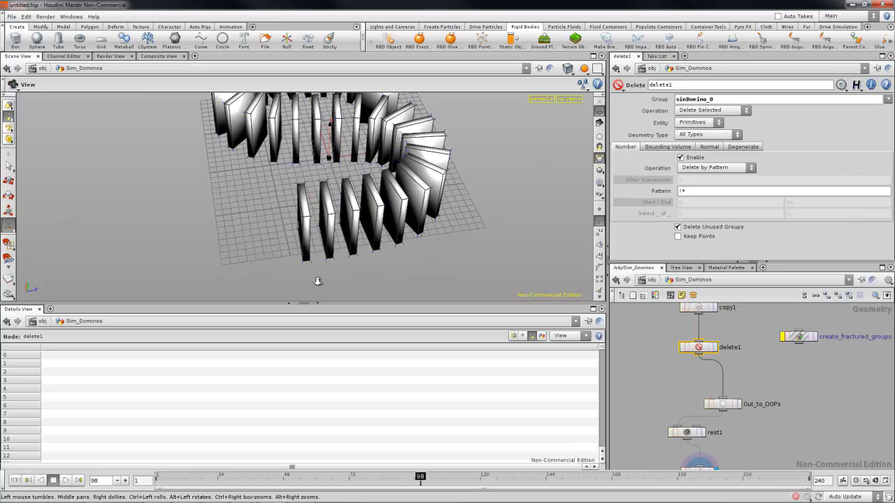
alt+right_drag(318, 282, 287, 217)
alt+drag(340, 259, 220, 182)
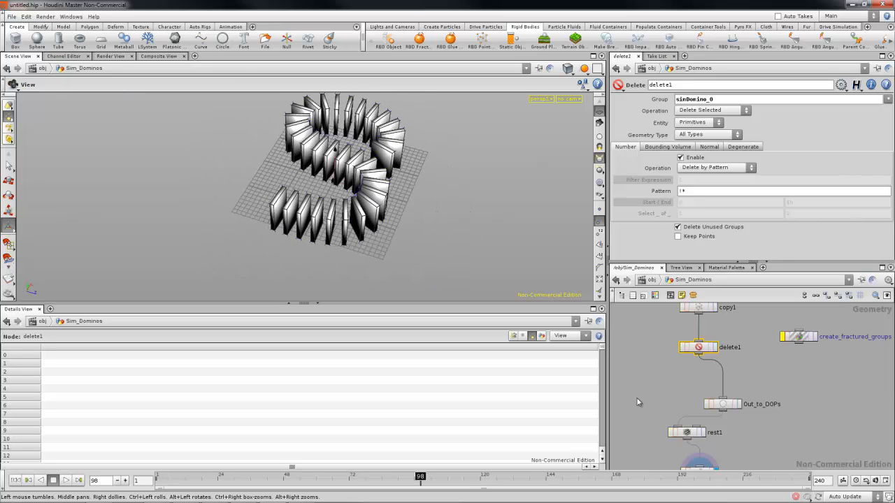
middle_drag(695, 326, 688, 360)
click(692, 343)
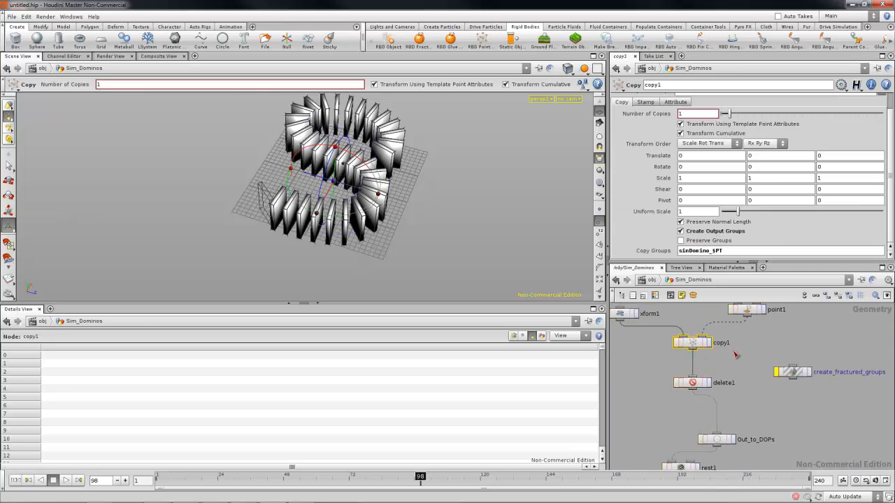
mouse_move(715, 383)
middle_down()
mouse_move(722, 356)
mouse_move(710, 375)
middle_up()
Back at the object level, turn the sphere into an RBD Object.
key(u)
alt+drag(344, 209, 301, 154)
key(s)
click(199, 187)
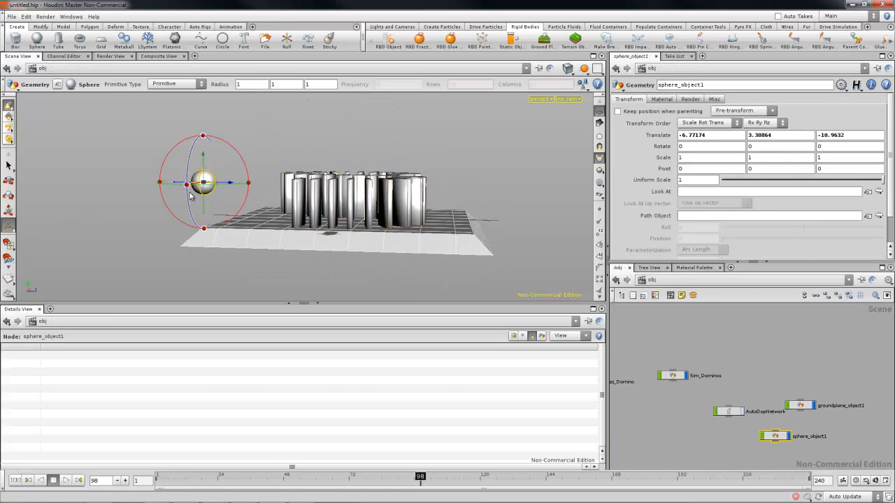
key(Escape)
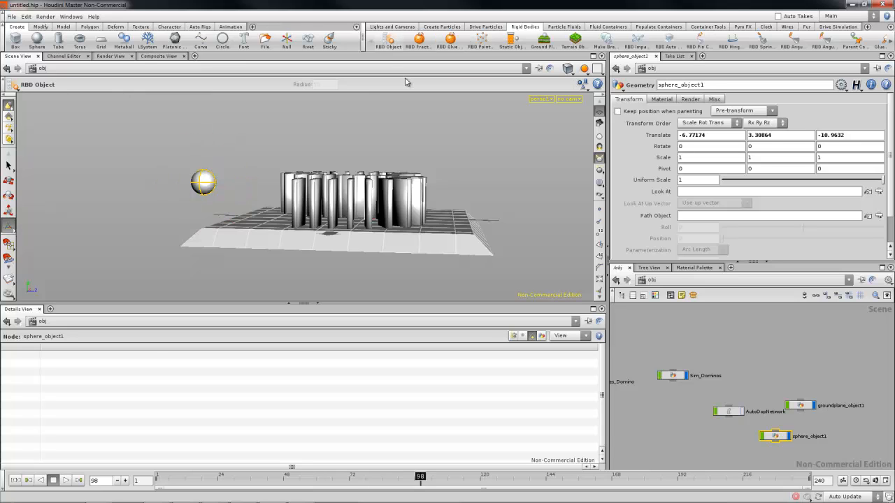
drag(350, 210, 287, 224)
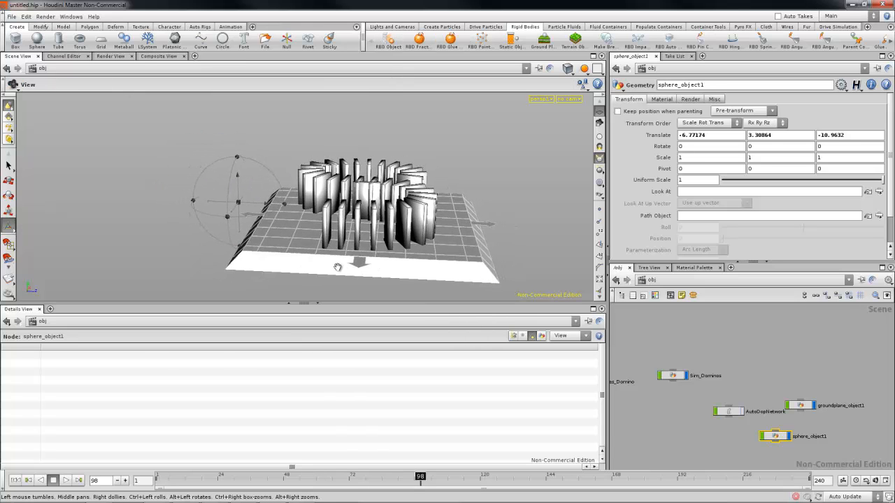
key(Return)
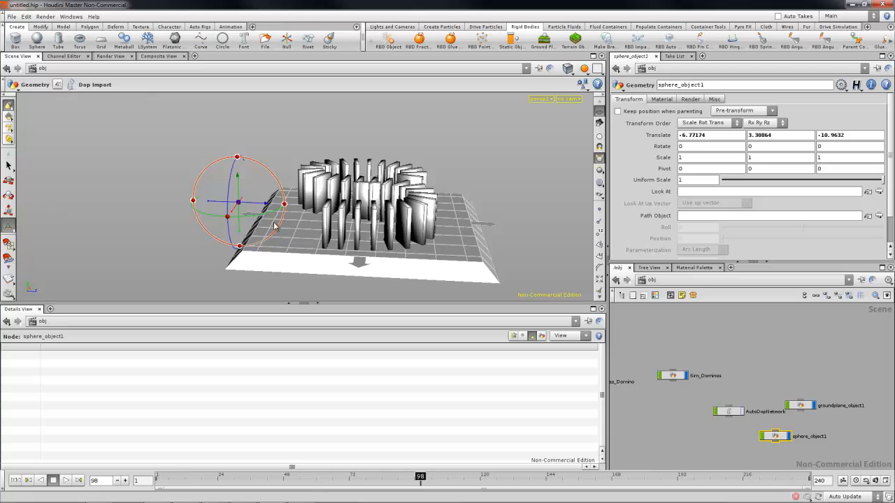
Play the simulation from the first frame to watch the sphere fall, and rewind to frame 1.
alt+drag(264, 186, 237, 263)
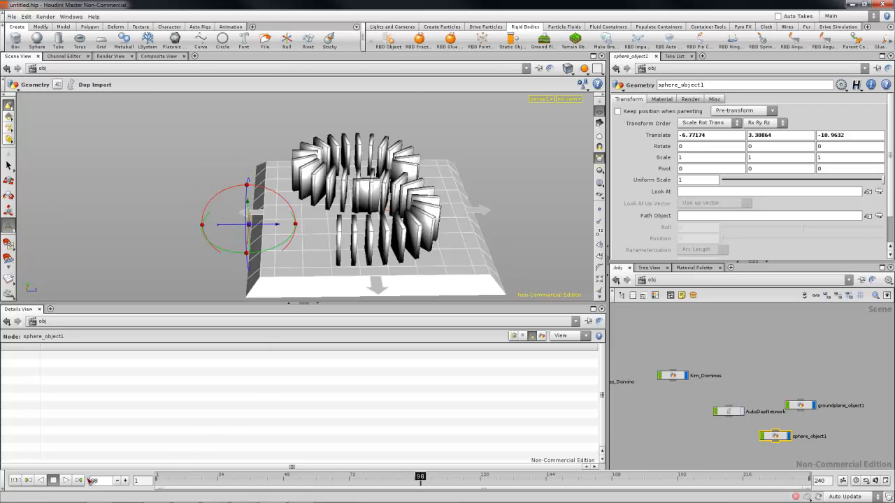
click(17, 481)
alt+drag(251, 209, 244, 172)
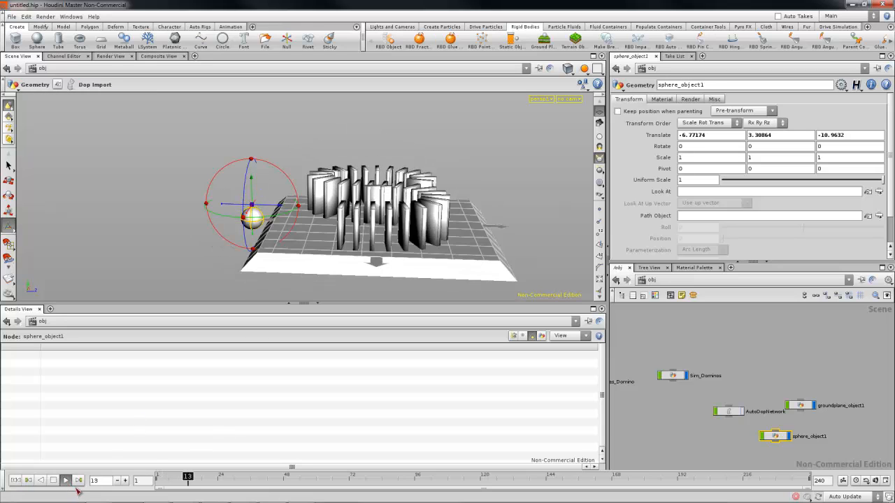
click(16, 482)
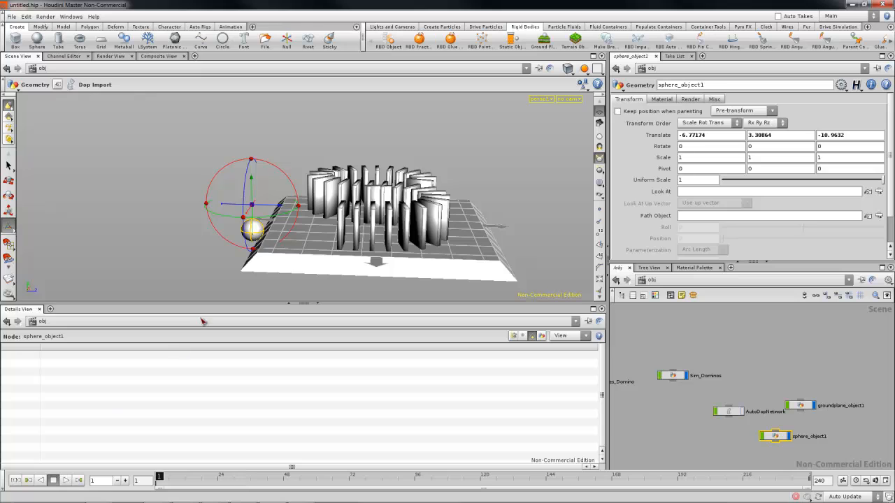
alt+drag(279, 227, 292, 212)
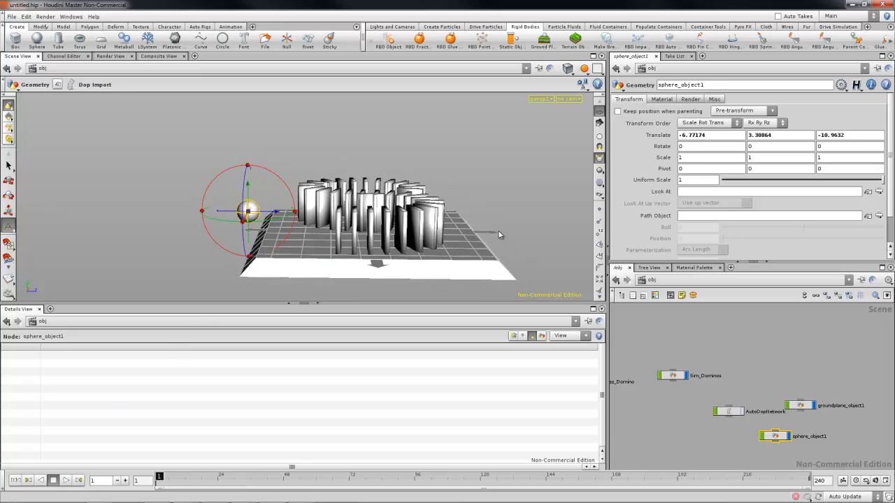
Open AutoDopNetwork, lay out its nodes, and review the settings of sphere_object1 and rigidbodysolver1.
click(731, 409)
drag(752, 389, 754, 388)
double_click(754, 387)
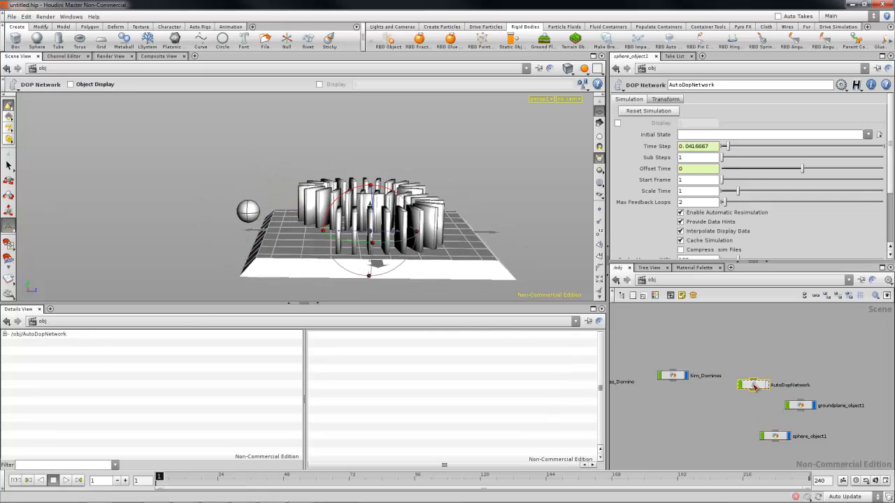
key(l)
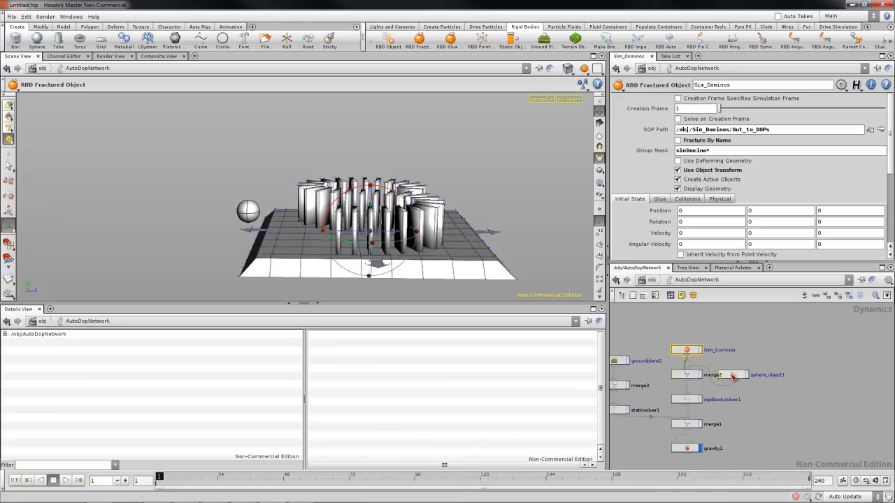
scroll(757, 379, up, 2)
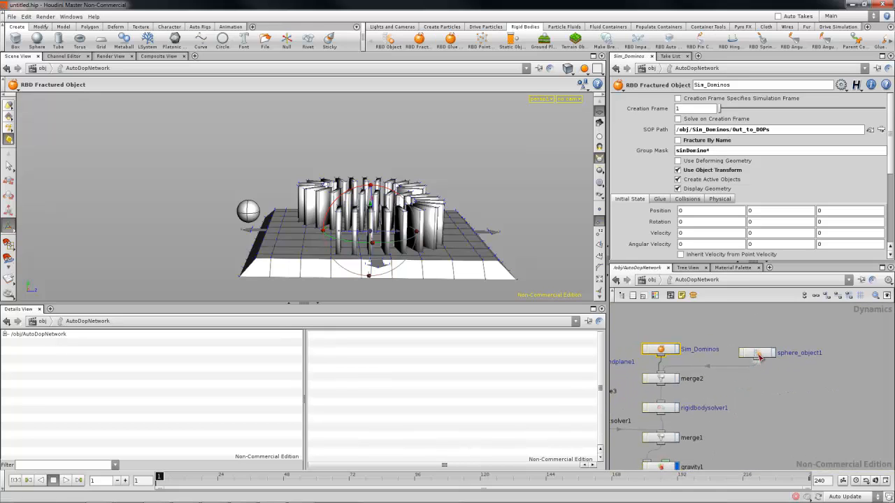
click(759, 354)
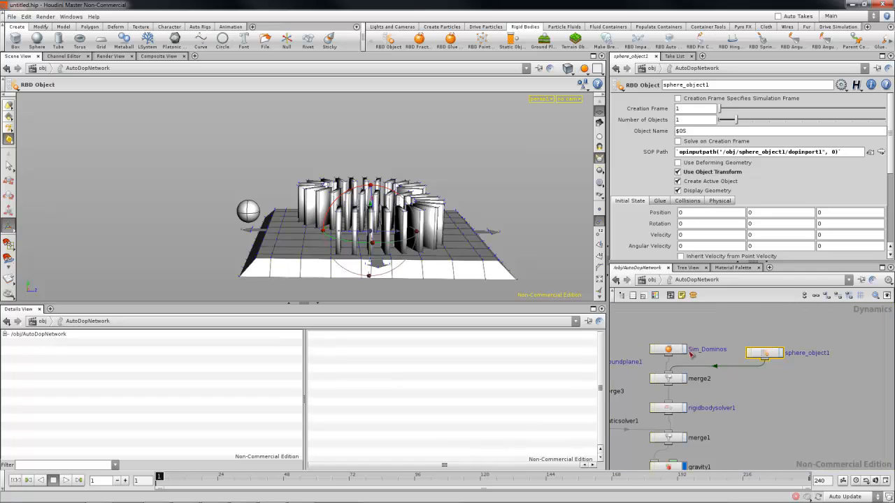
middle_drag(671, 377, 680, 373)
click(683, 408)
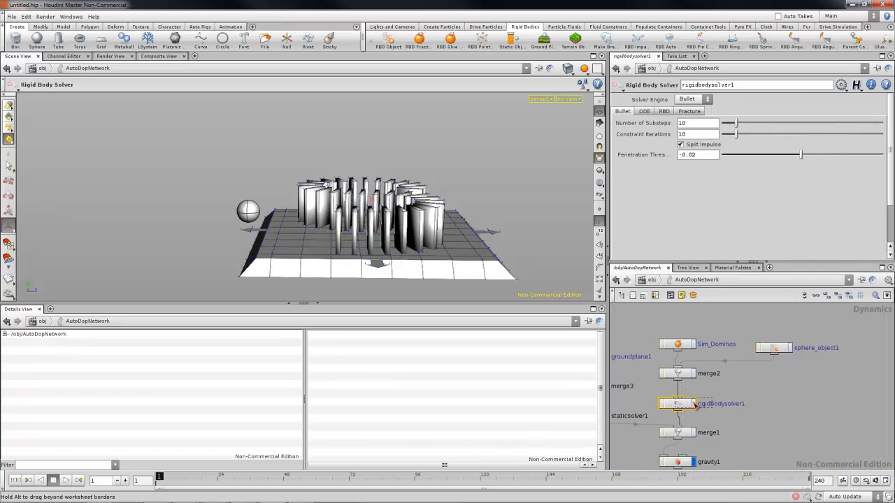
drag(695, 406, 696, 405)
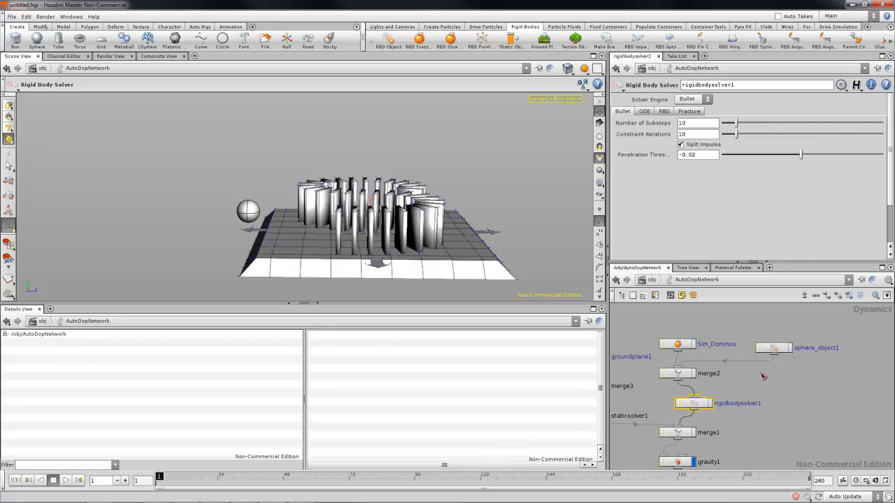
Return to the object level, select the sphere, and attach an RBD Pin Constraint to it, placing the pin above the ground plane.
key(u)
key(s)
click(242, 212)
mouse_move(244, 212)
alt+mouse_down()
mouse_move(266, 205)
mouse_move(246, 205)
alt+mouse_up()
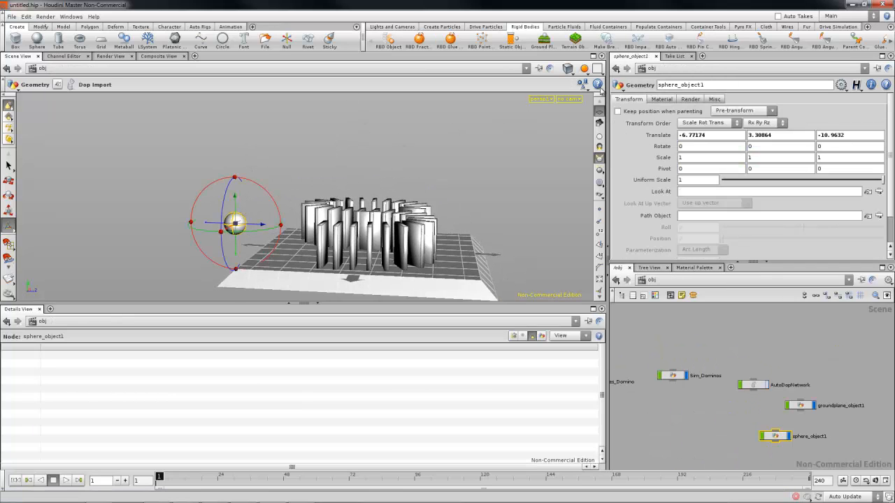
click(698, 40)
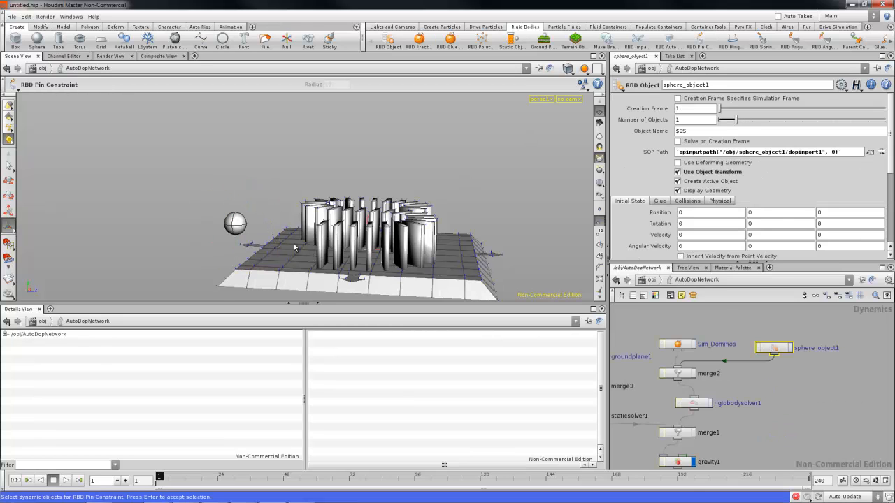
key(Return)
alt+drag(343, 232, 376, 109)
click(375, 239)
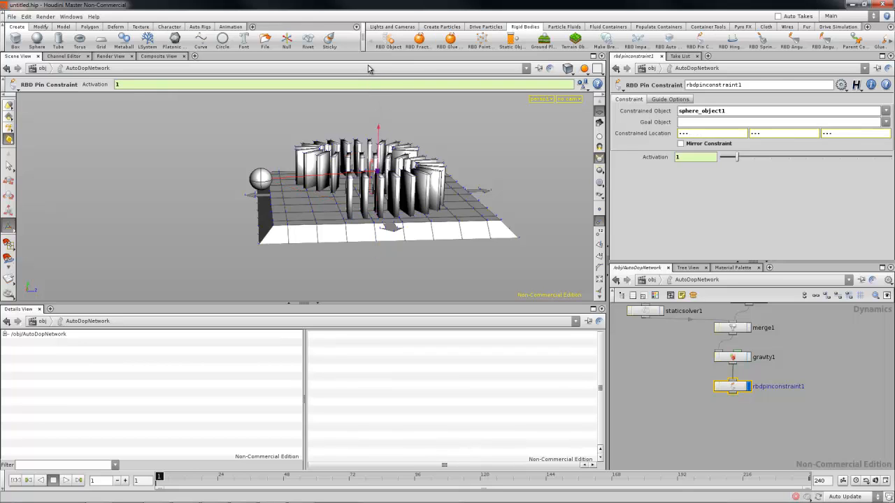
Raise the sphere's pin constraint above the dominoes to a height of about 12.95.
drag(370, 69, 360, 50)
alt+middle_drag(384, 94, 378, 140)
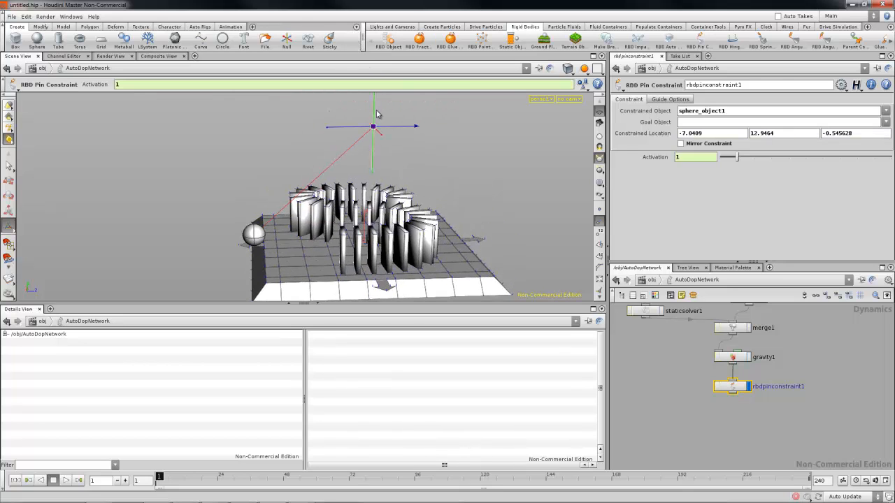
drag(376, 109, 371, 87)
alt+middle_drag(288, 251, 284, 254)
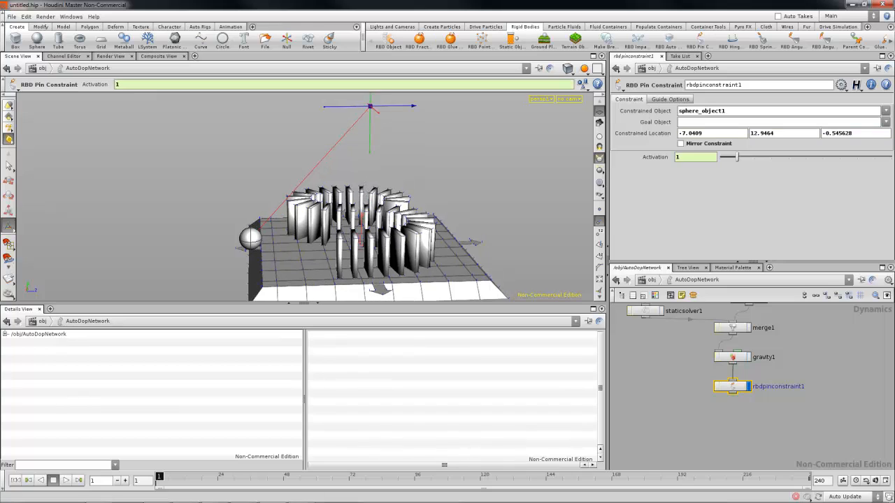
Play the simulation to watch the pinned sphere swing, and rewind to frame 1.
click(67, 483)
alt+drag(272, 225, 266, 204)
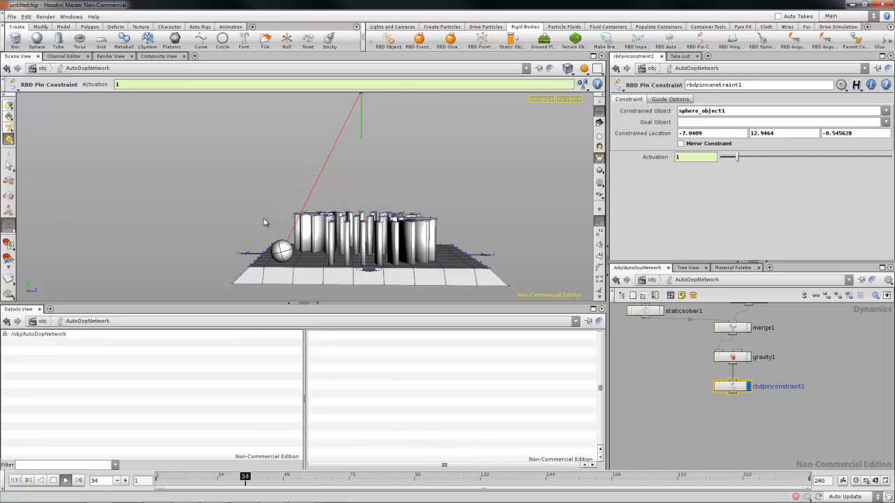
click(17, 481)
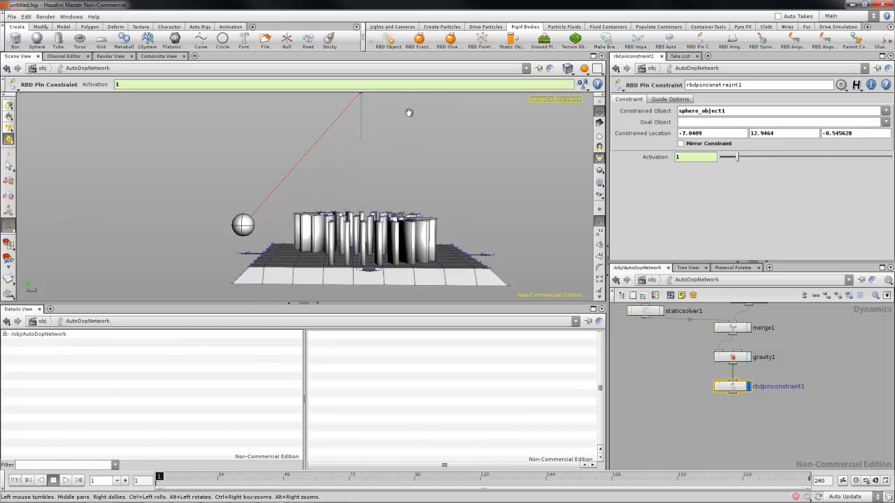
Move the pin constraint higher, to a height of about 27.56, for a longer swing.
alt+middle_drag(409, 111, 405, 159)
drag(355, 108, 356, 37)
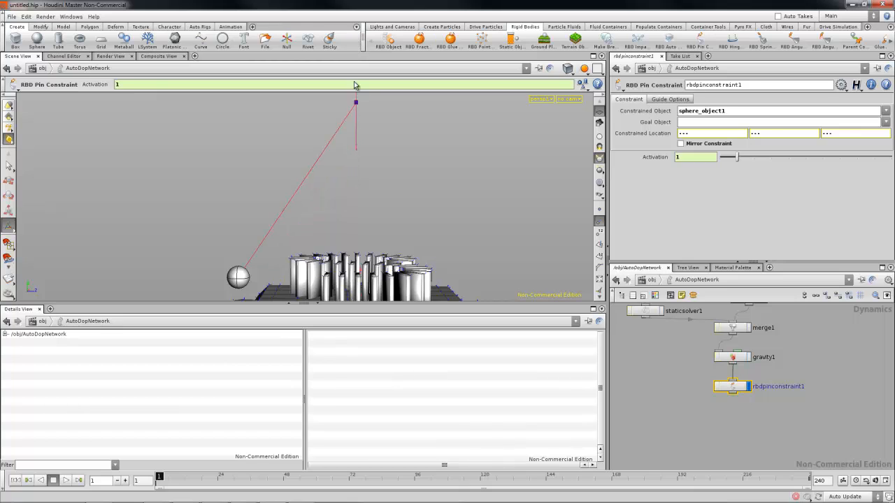
alt+middle_drag(365, 145, 367, 168)
alt+right_drag(367, 167, 303, 258)
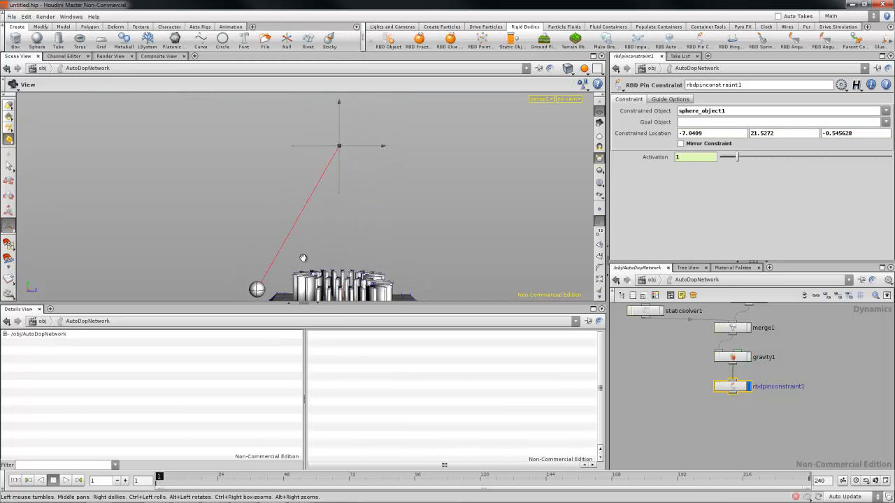
drag(339, 101, 338, 74)
Play the simulation and watch the swinging sphere against the dominoes from several angles, stopping playback at frame 51.
click(65, 481)
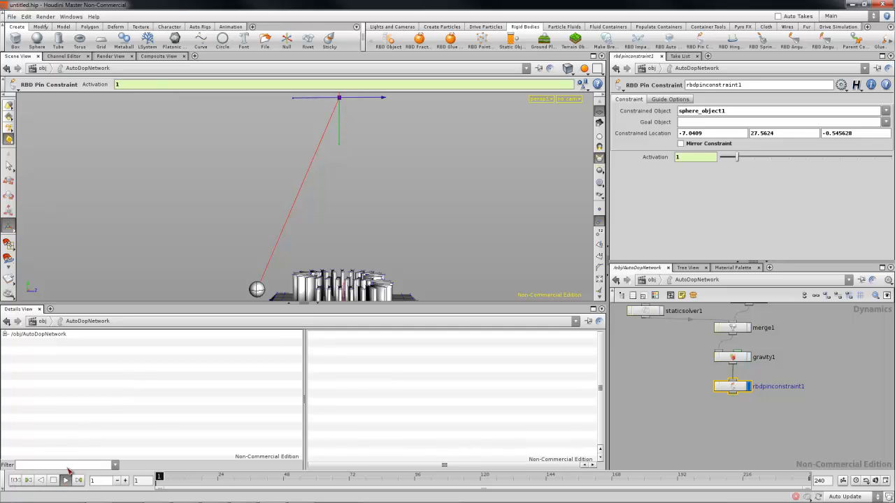
alt+middle_drag(277, 187, 279, 133)
alt+drag(281, 140, 369, 276)
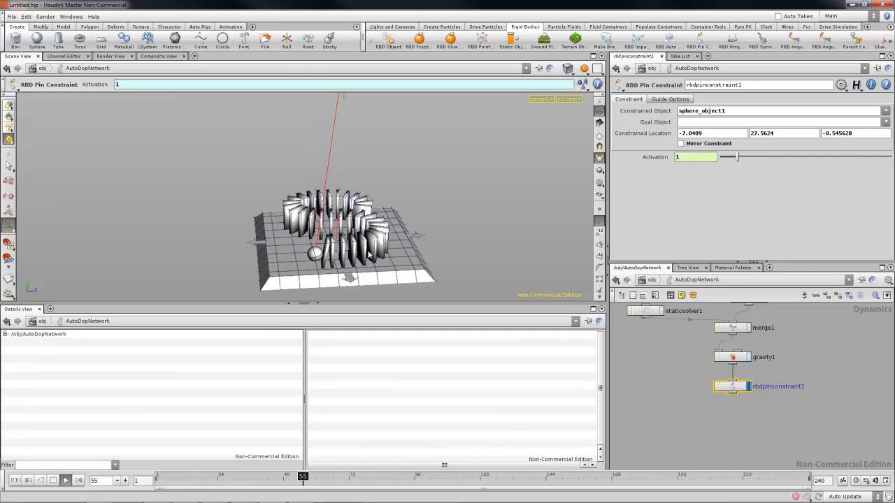
alt+drag(370, 183, 325, 211)
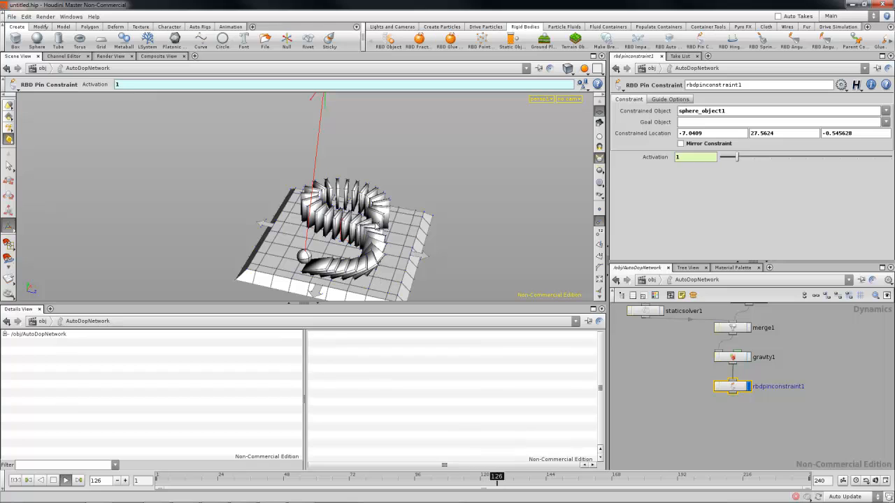
alt+drag(344, 214, 270, 162)
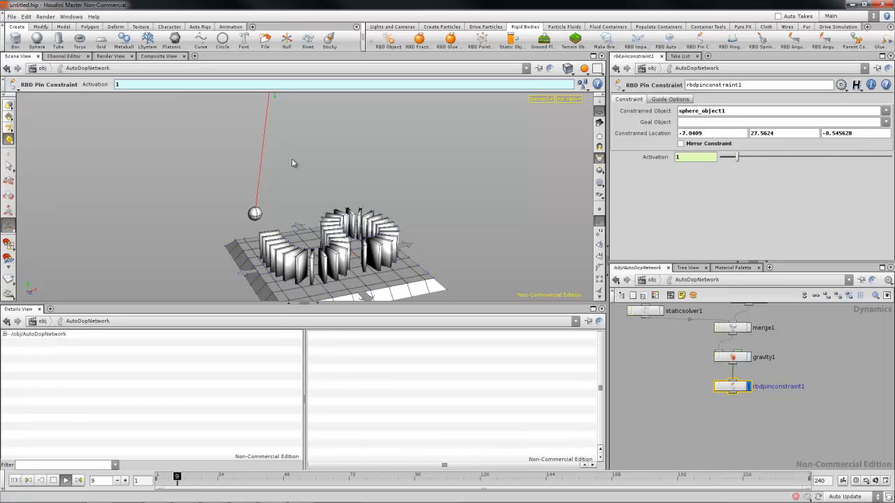
click(53, 481)
alt+drag(222, 181, 336, 199)
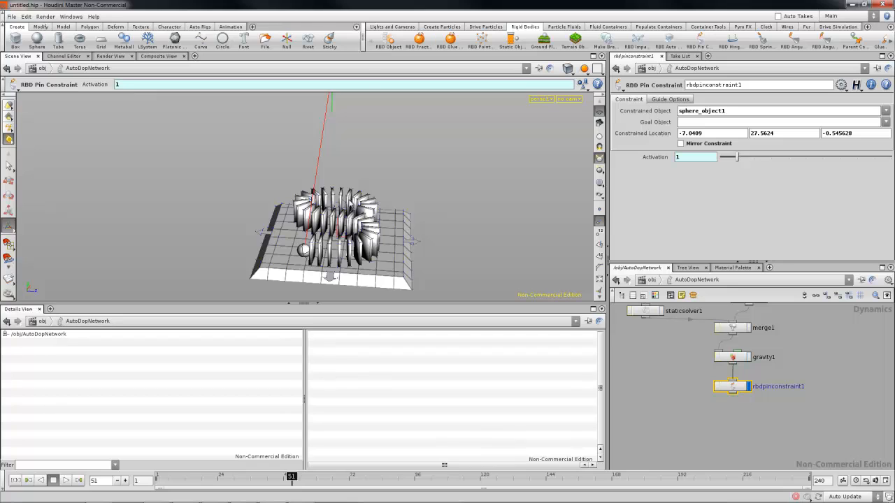
Save the scene to the Desktop as Domino Sim.
key(ctrl+shift+s)
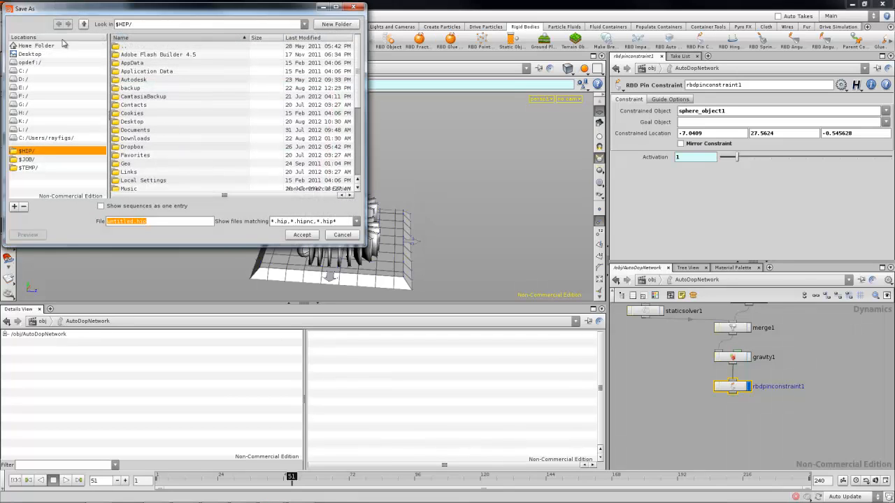
click(31, 54)
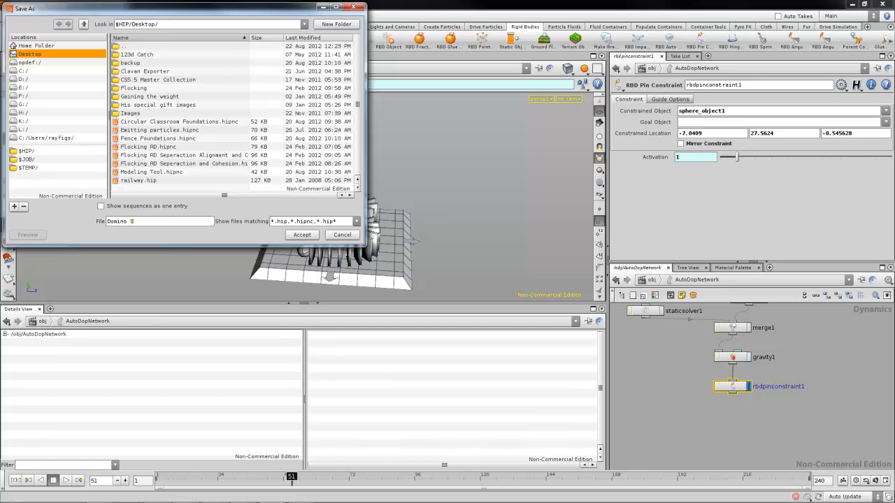
key(Return)
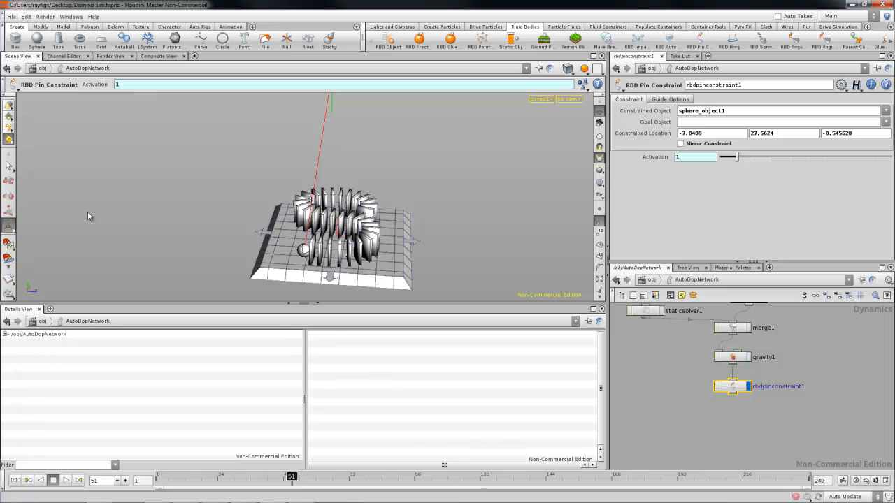
key(Escape)
drag(240, 170, 358, 190)
drag(359, 184, 302, 274)
key(Return)
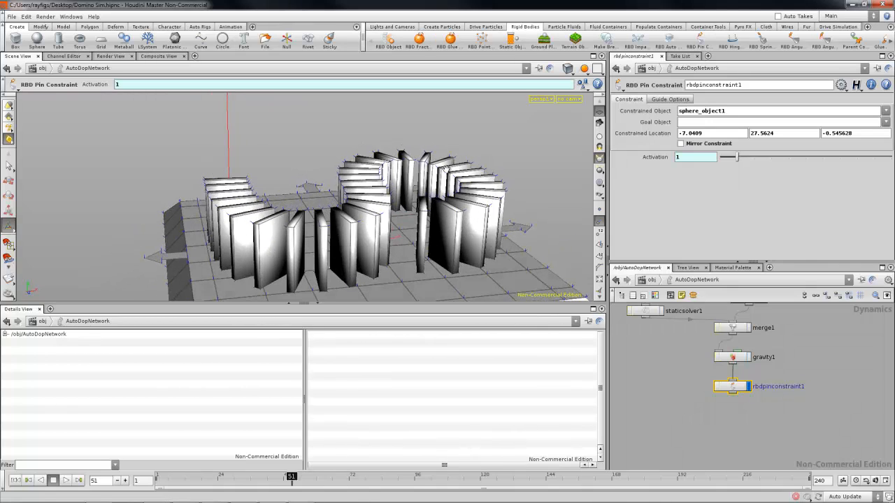
alt+drag(446, 169, 475, 201)
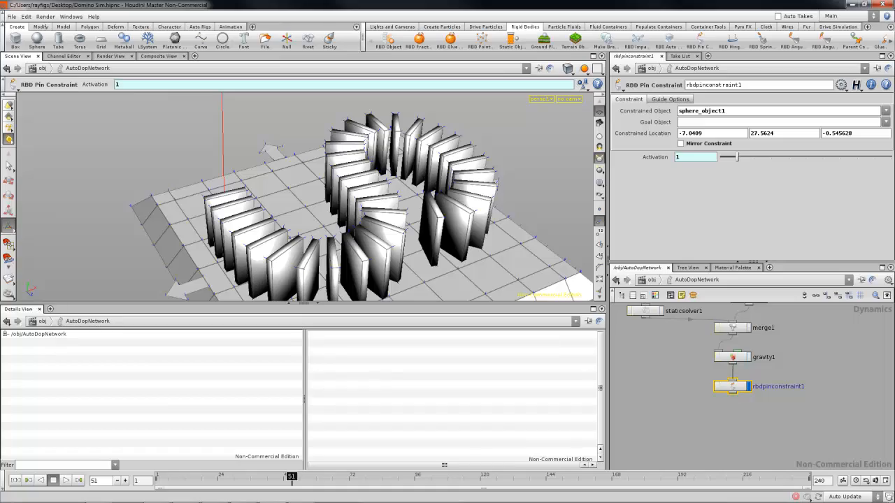